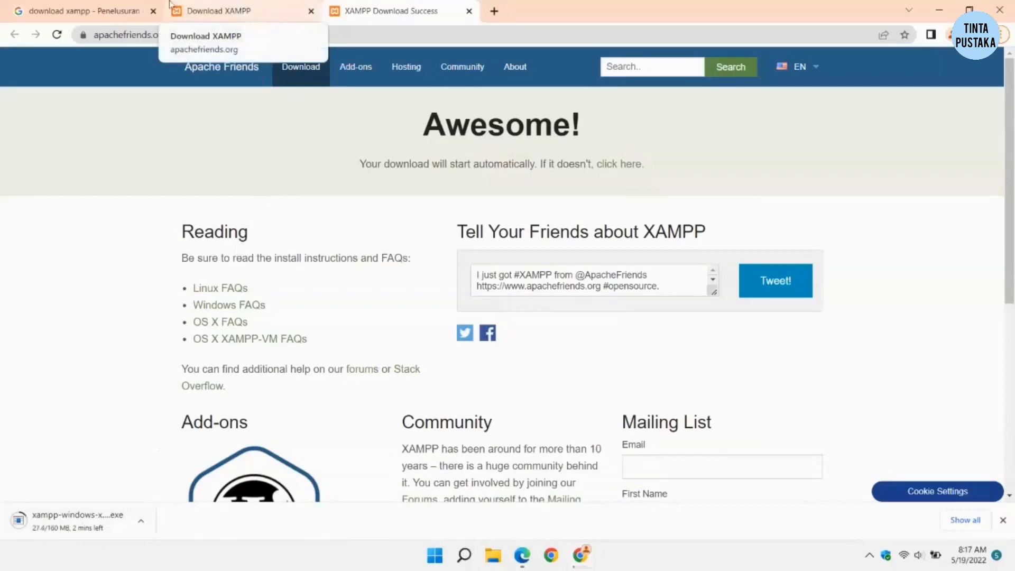
Step: Search Google for 'wordpress download'
click(116, 10)
triple_click(229, 82)
text(w)
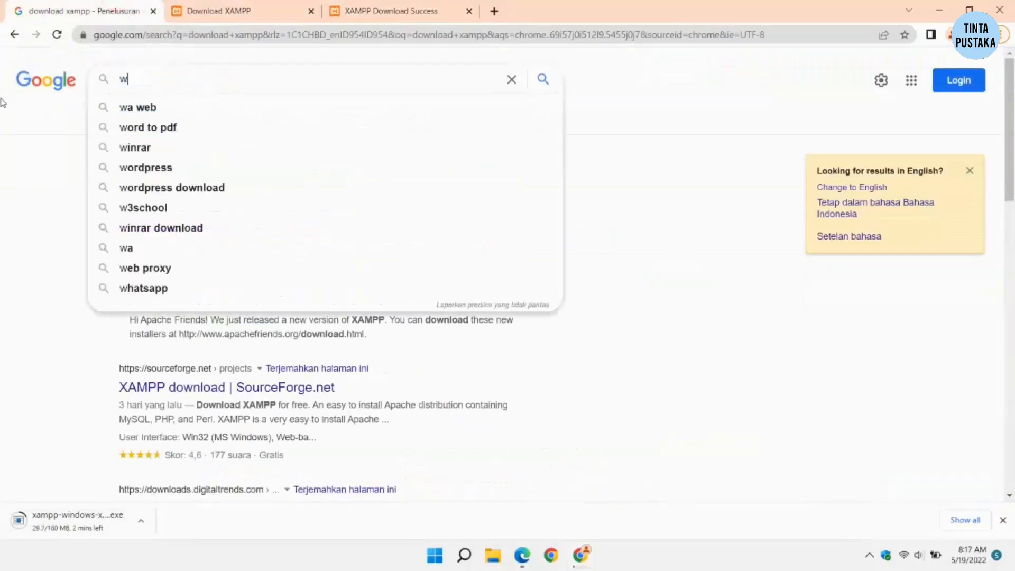
text(ordpress)
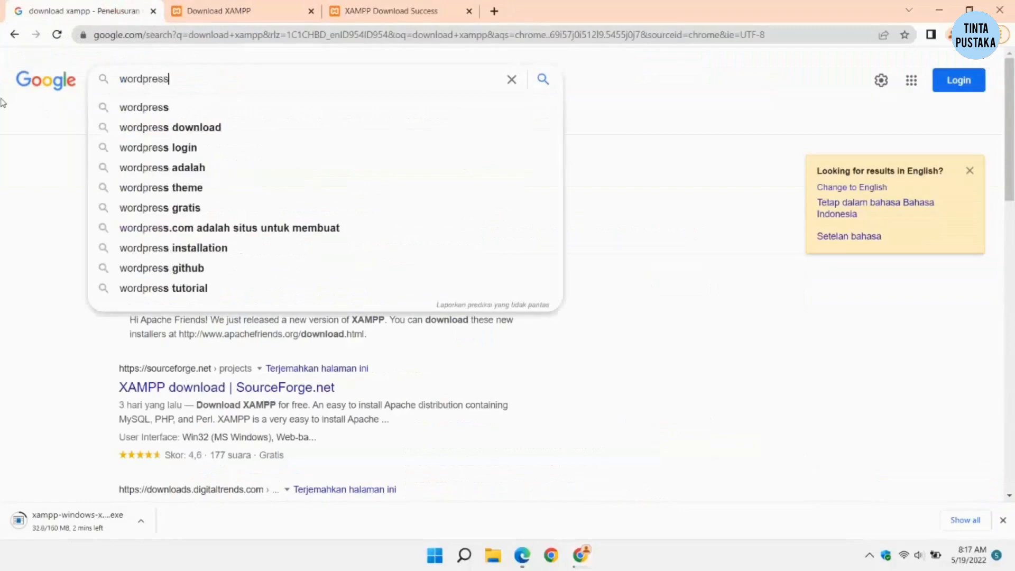
click(142, 127)
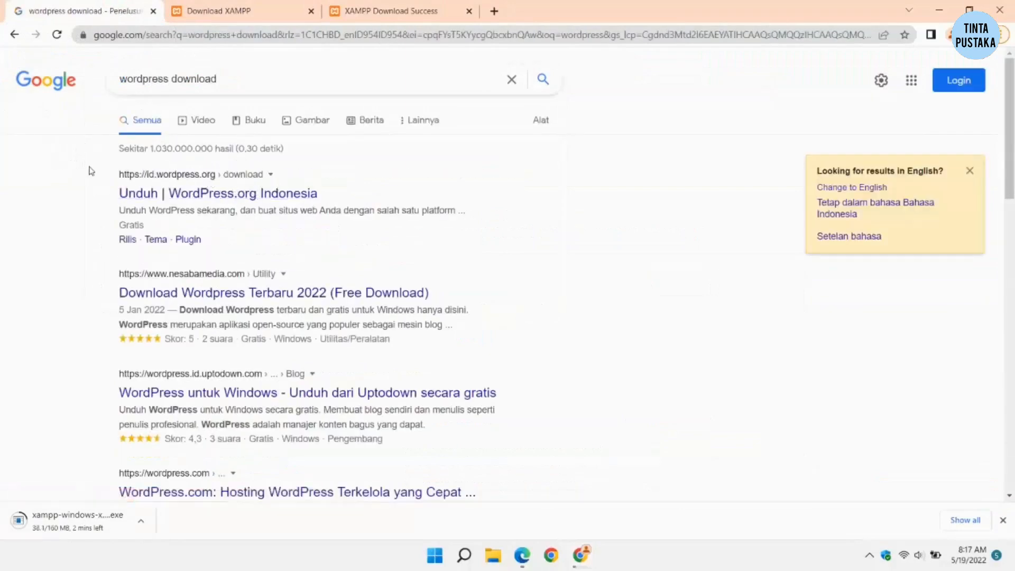
Step: Open the id.wordpress.org result in a new tab and dismiss the translation offer
click(193, 194)
right_click(193, 195)
click(222, 201)
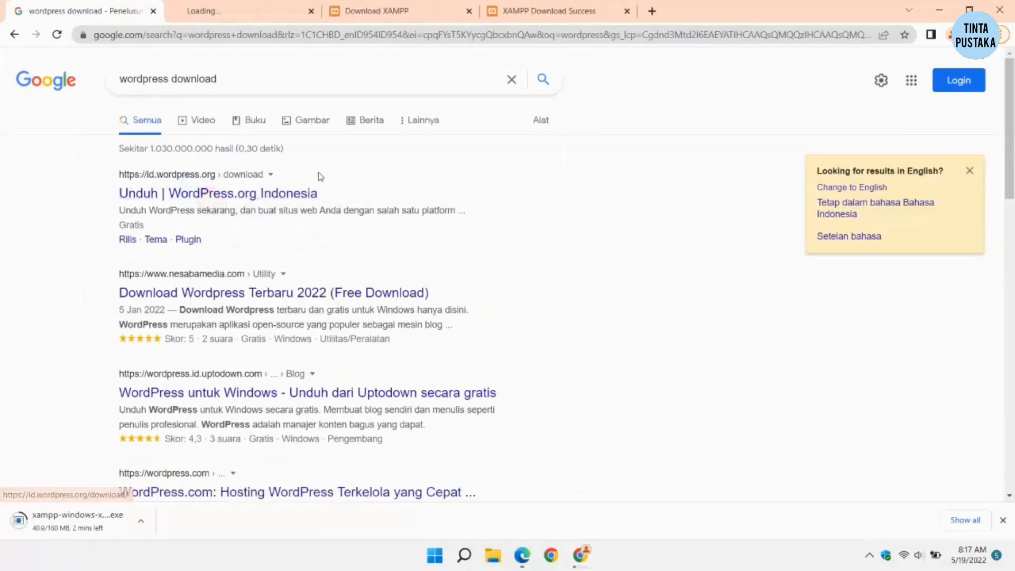
click(233, 12)
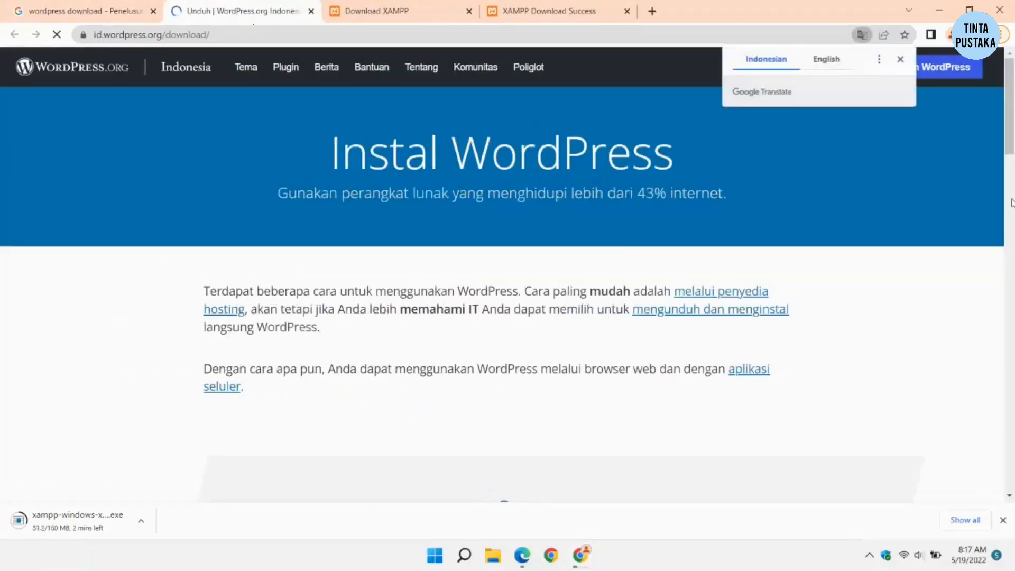
click(900, 58)
Step: Download WordPress 5.9.3 and close the Horeee! thank-you popup
scroll(537, 235, down, 10)
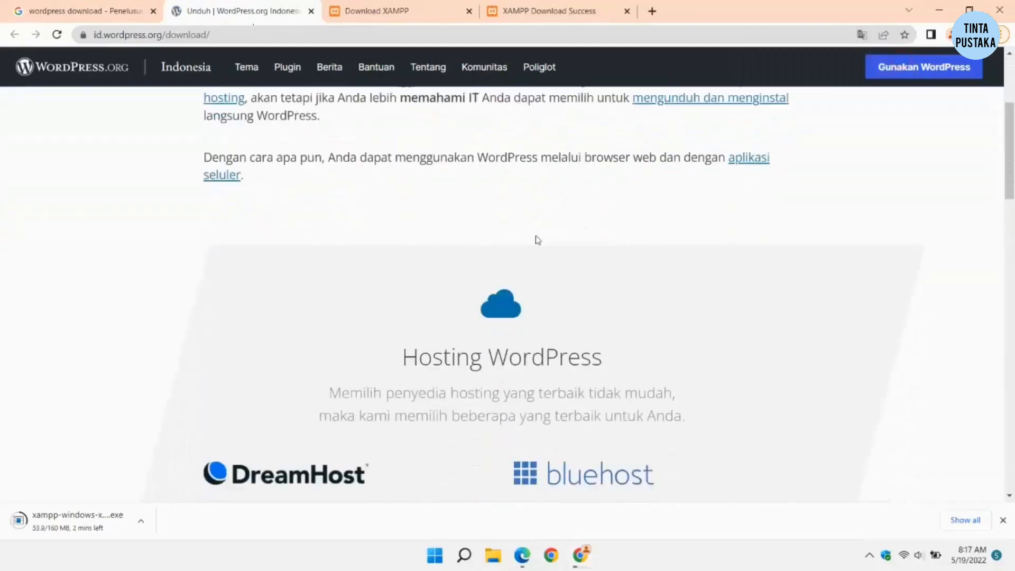
scroll(538, 228, down, 5)
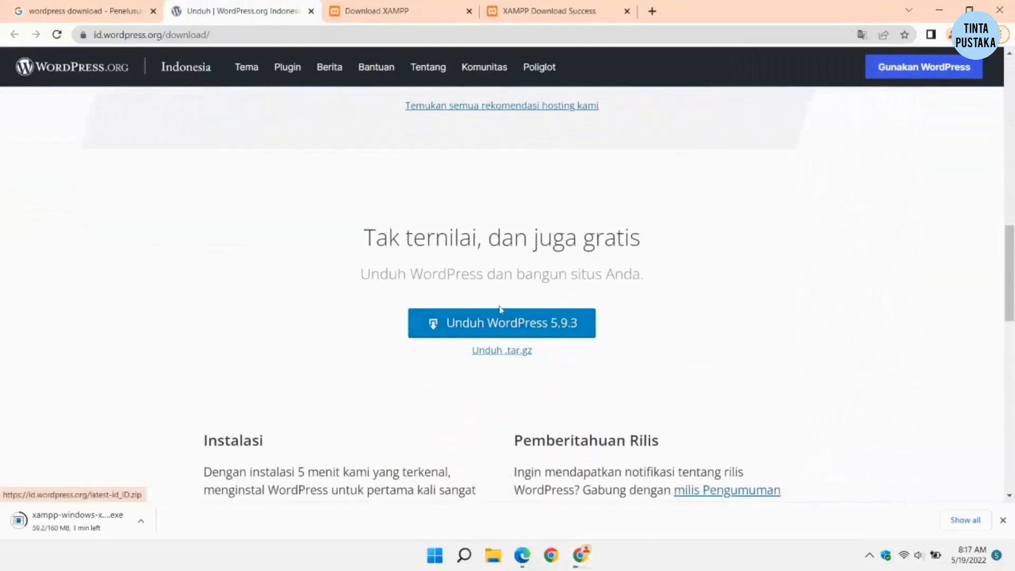
click(513, 319)
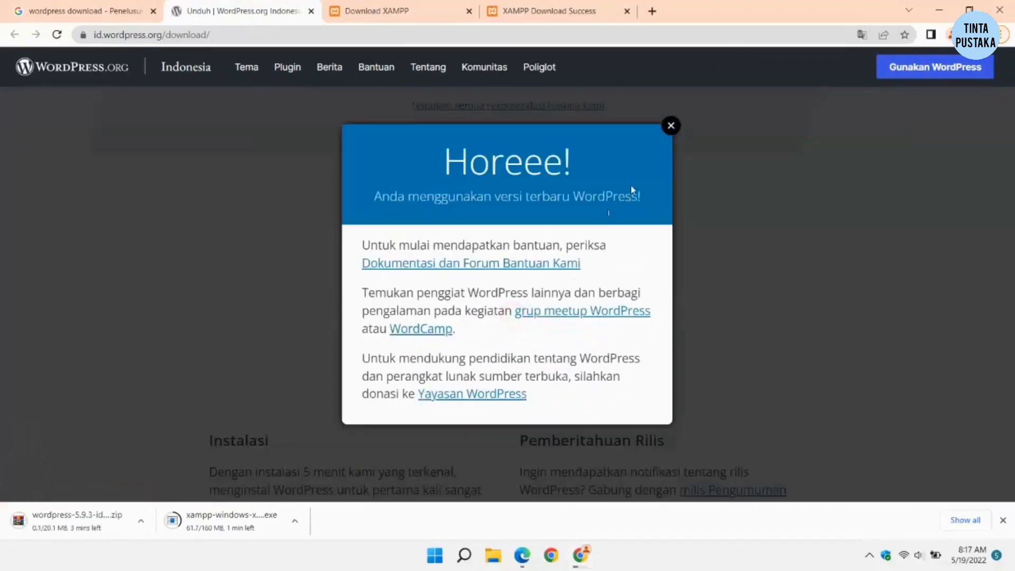
click(672, 125)
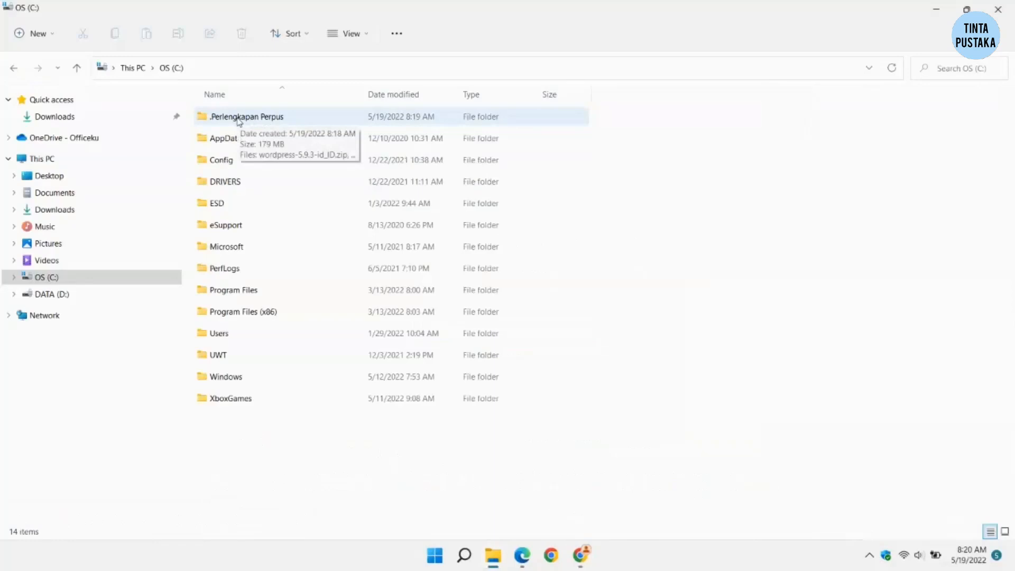
Step: Extract the WordPress zip in .Perlengkapan Perpus into that folder
double_click(239, 117)
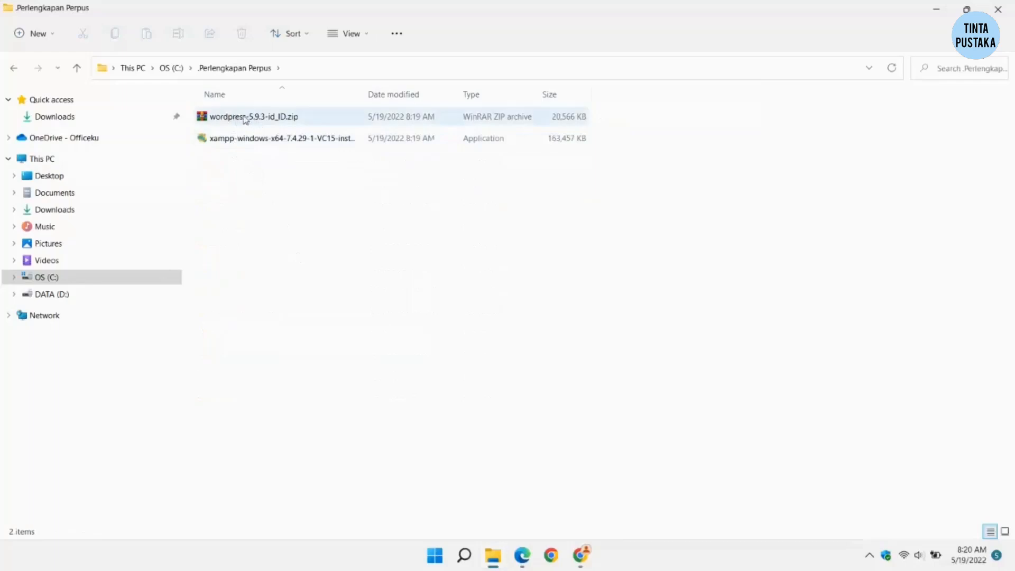
click(246, 119)
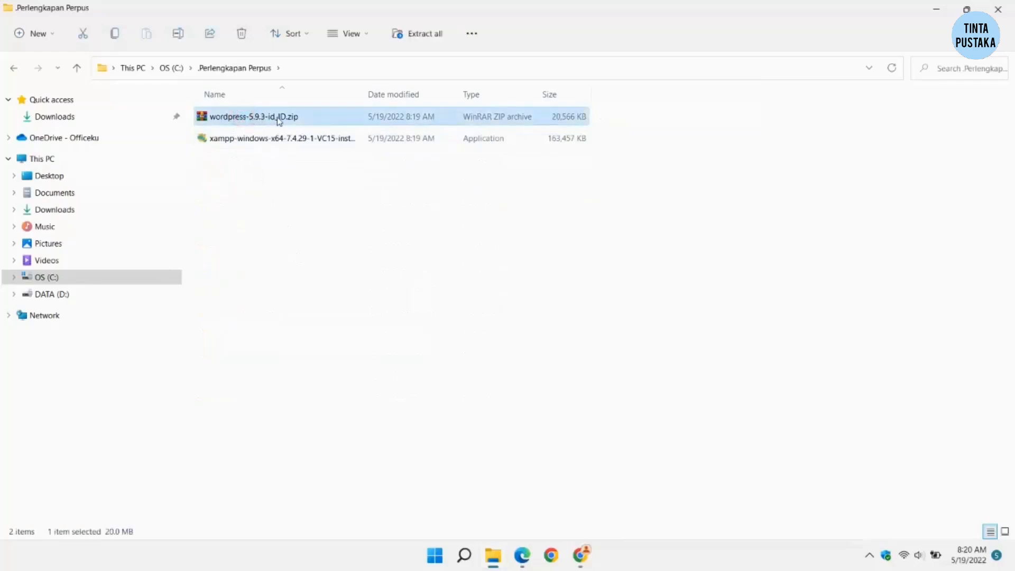
right_click(278, 120)
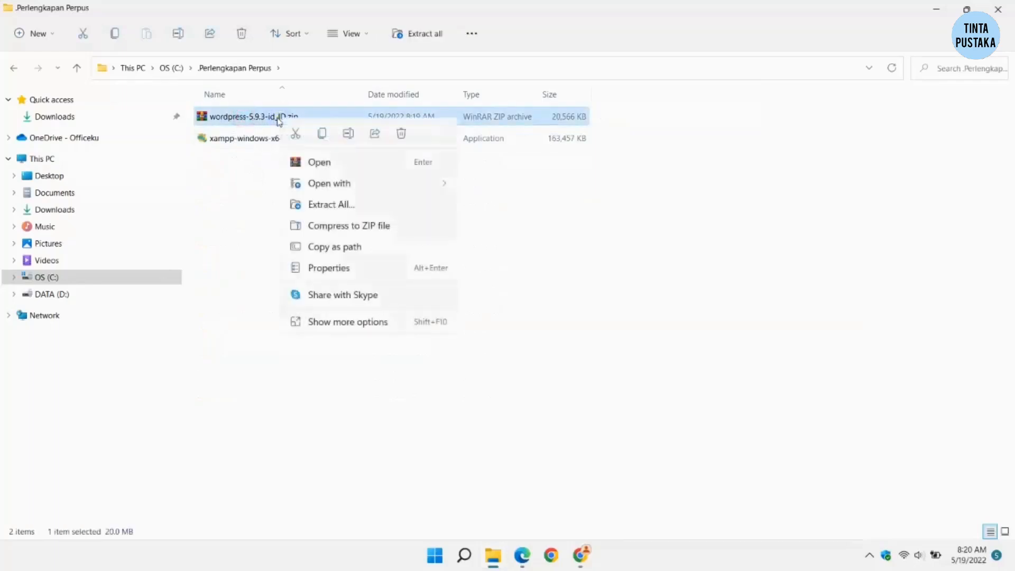
click(363, 324)
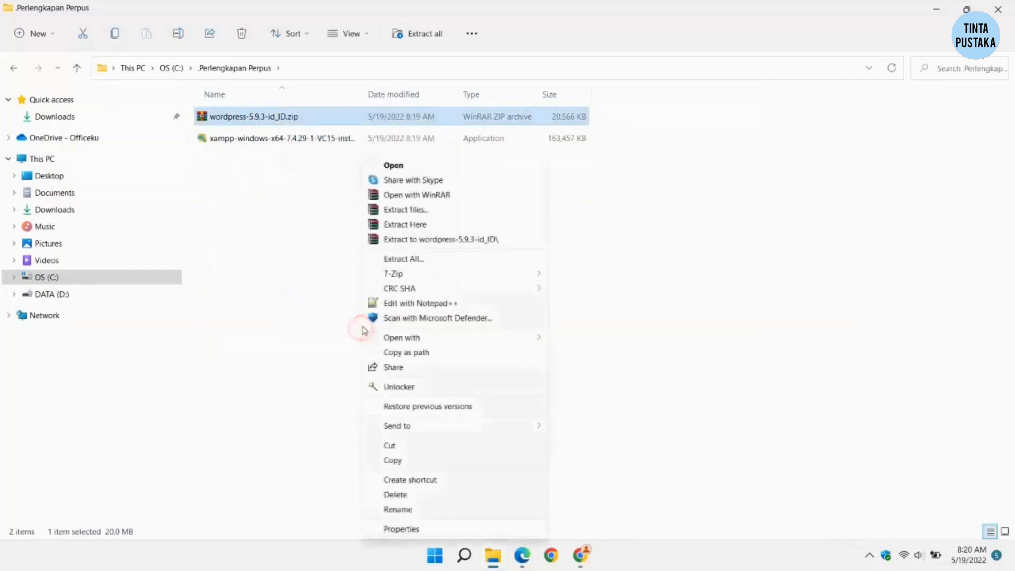
click(410, 226)
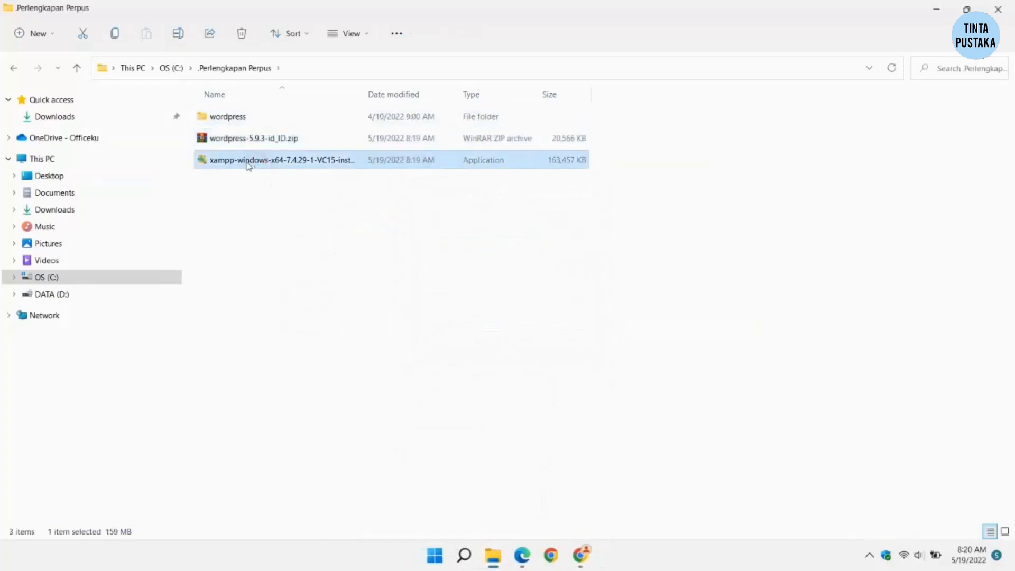
Step: Rename the extracted wordpress folder to 'perpustakaan'
click(241, 117)
click(240, 116)
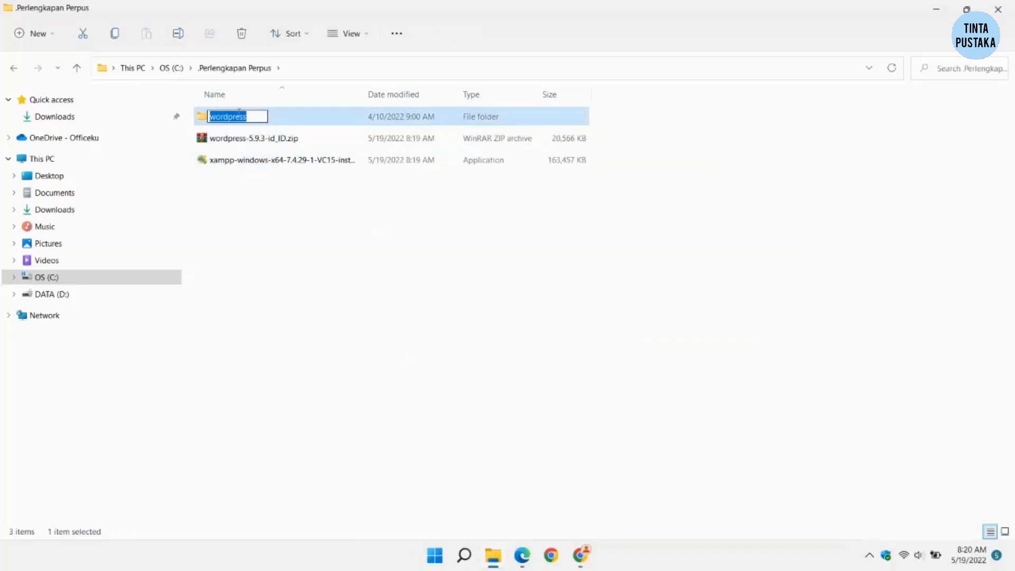
text(perpustakaan)
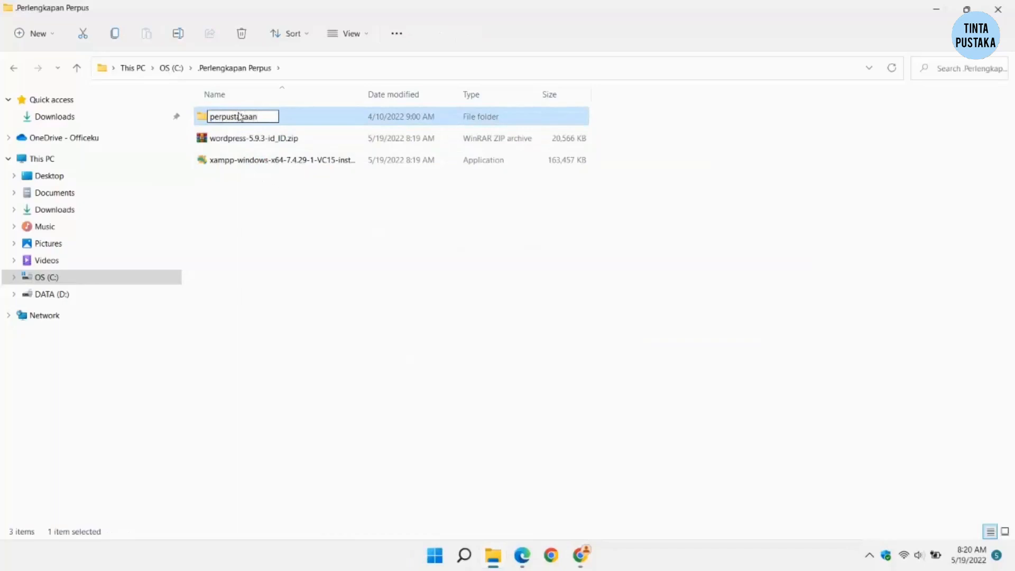
key(Return)
Step: Check the perpustakaan folder contents, then return to .Perlengkapan Perpus and select the XAMPP installer
double_click(231, 124)
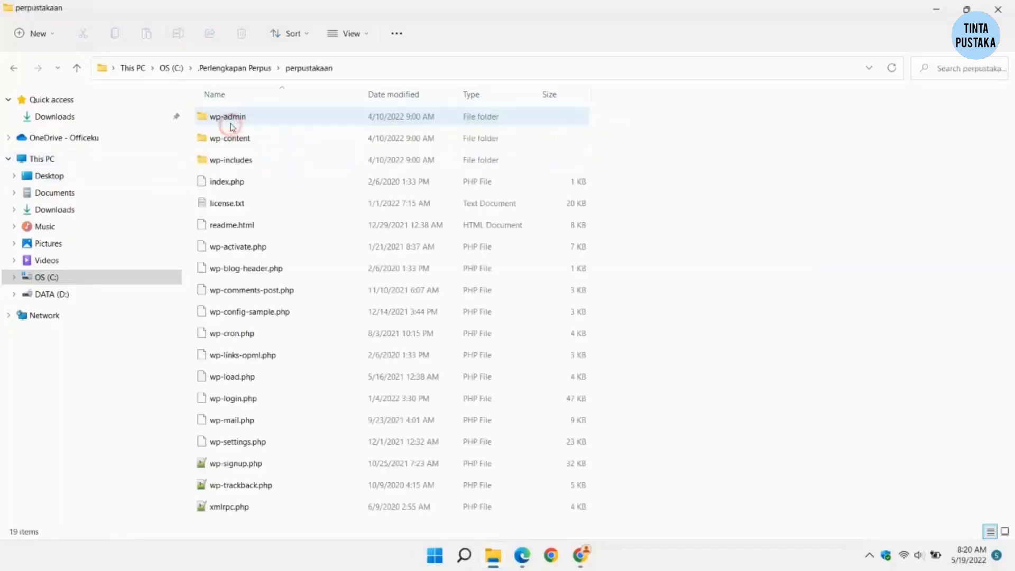
click(705, 246)
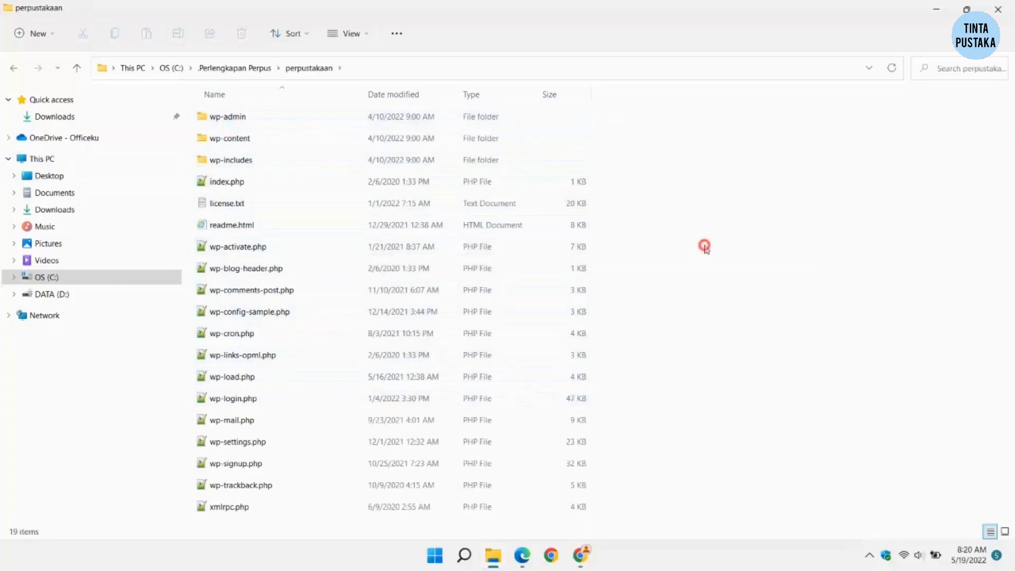
click(224, 73)
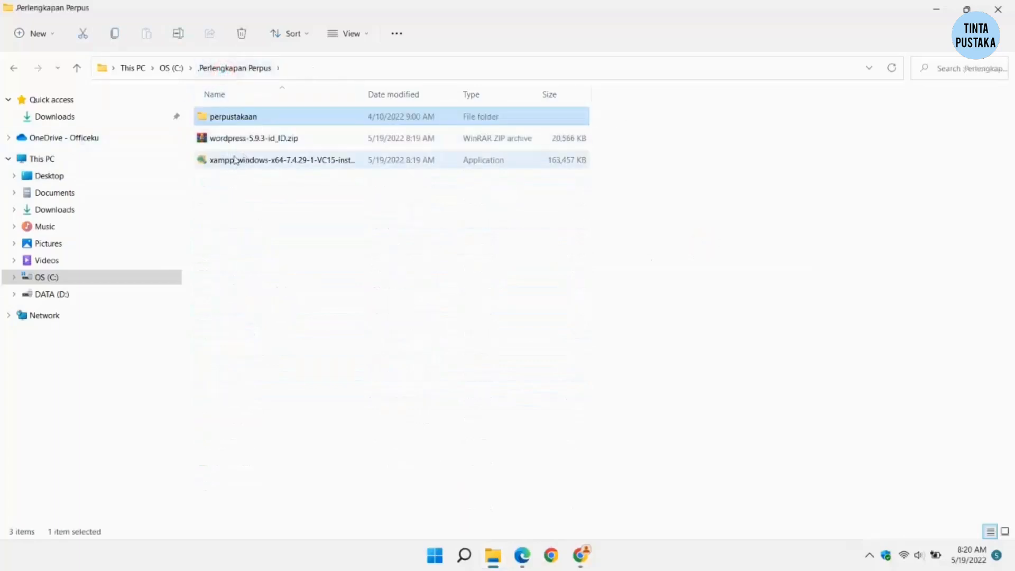
click(236, 160)
Step: Run the XAMPP installer as administrator and approve the permission prompt
right_click(276, 161)
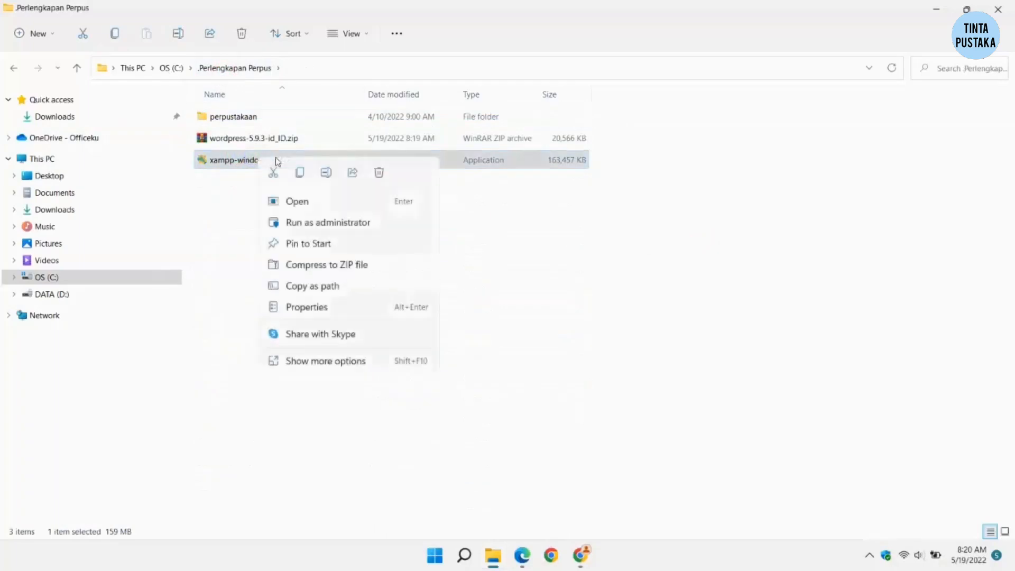
click(327, 223)
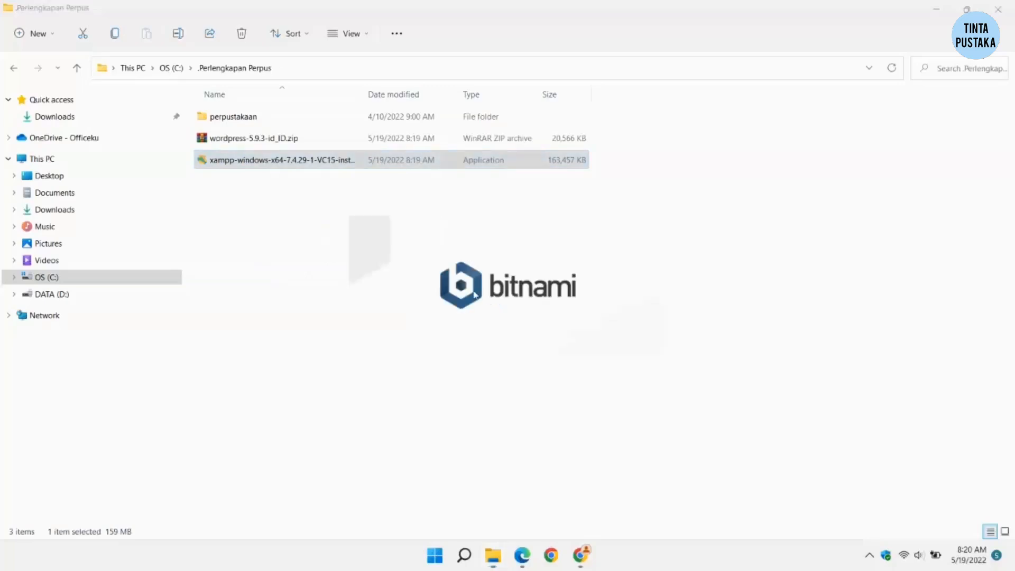
click(507, 298)
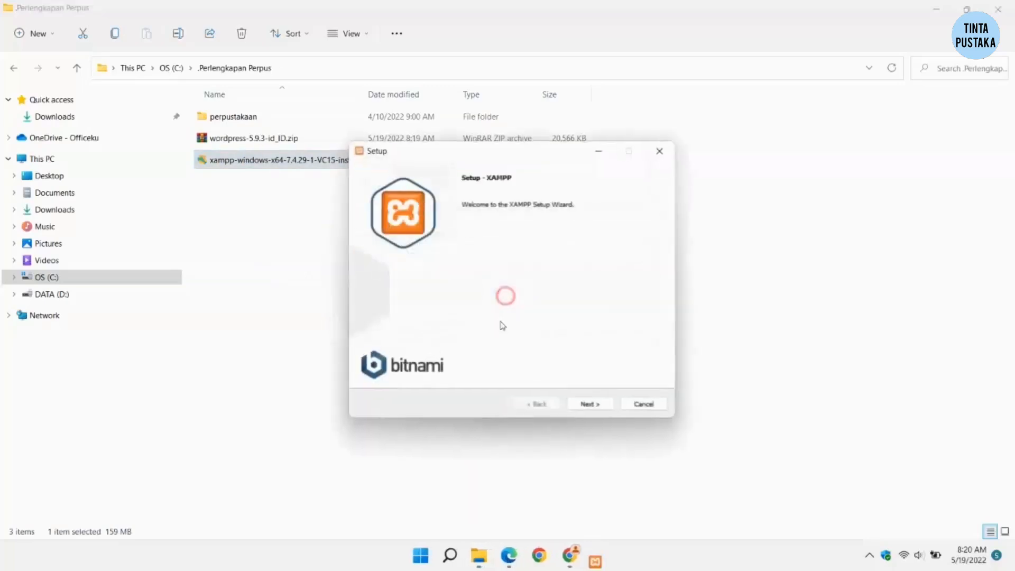
Step: Keep default components, the C:\xampp folder and English, advancing to Ready to Install
click(591, 409)
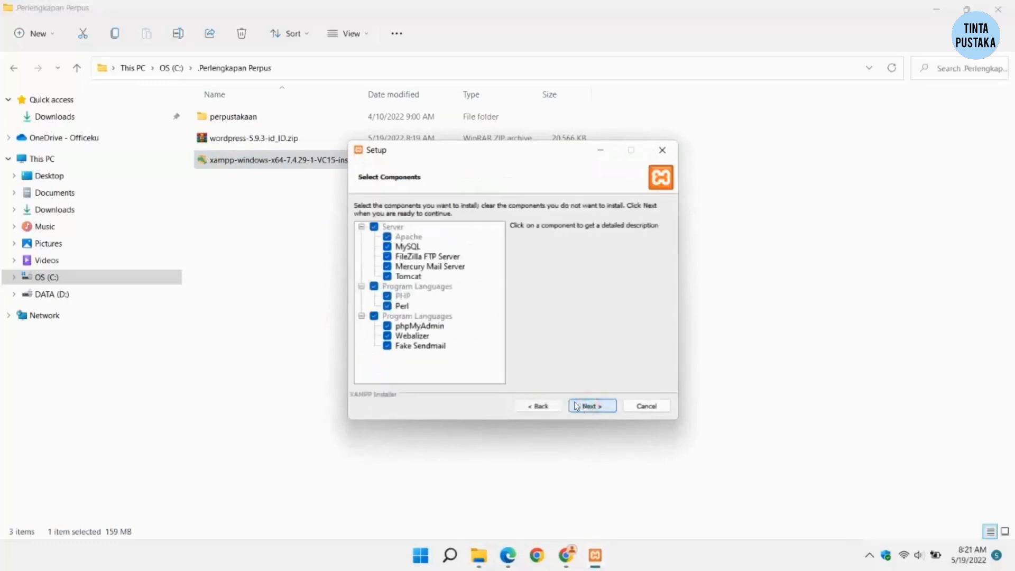
click(577, 404)
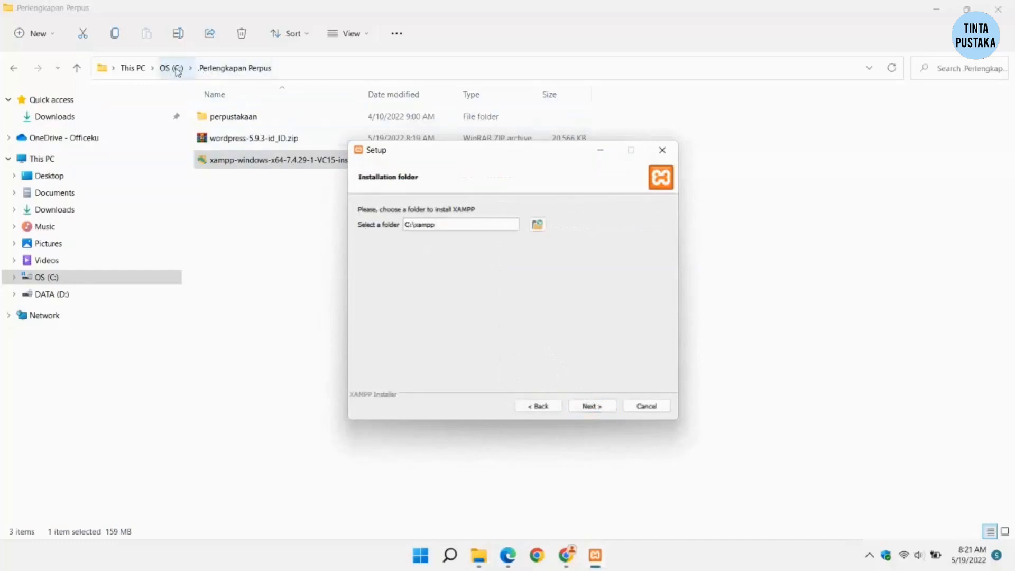
click(595, 406)
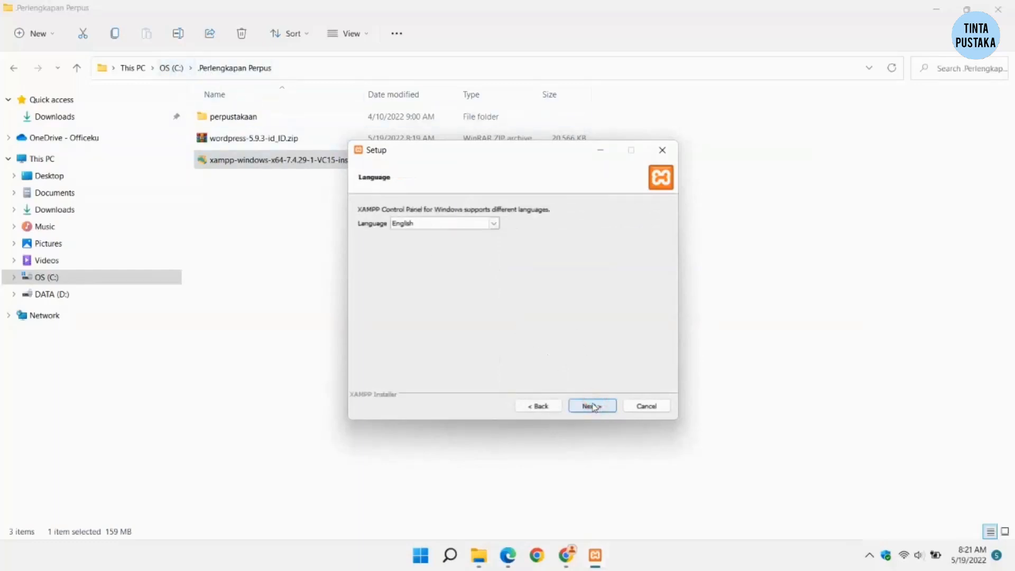
click(593, 406)
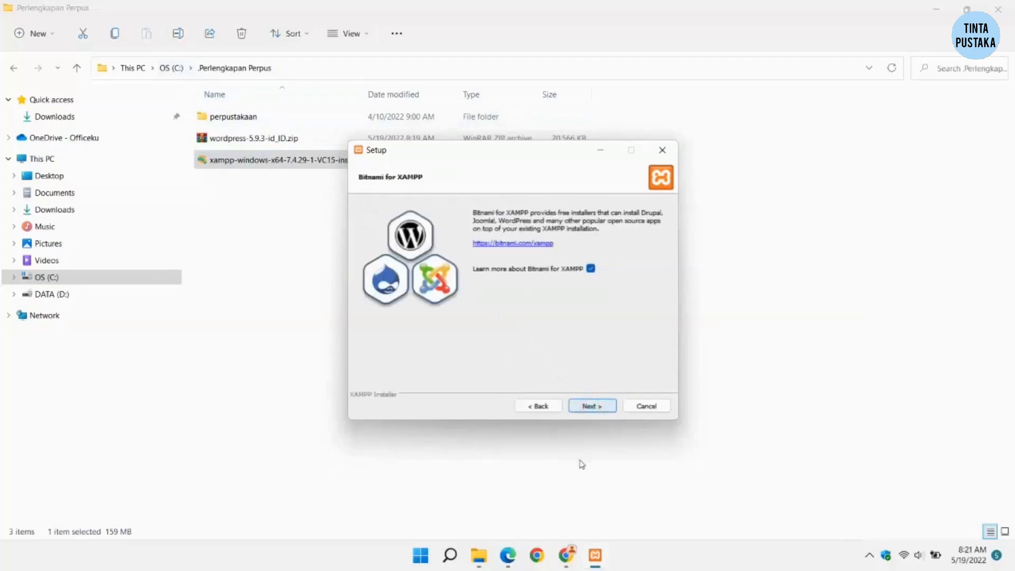
click(590, 408)
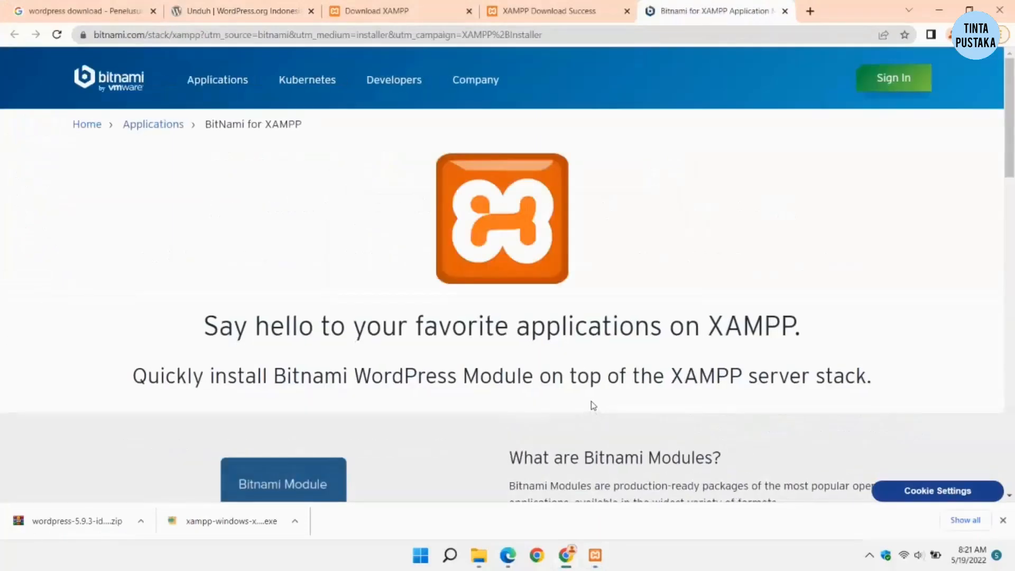
click(595, 556)
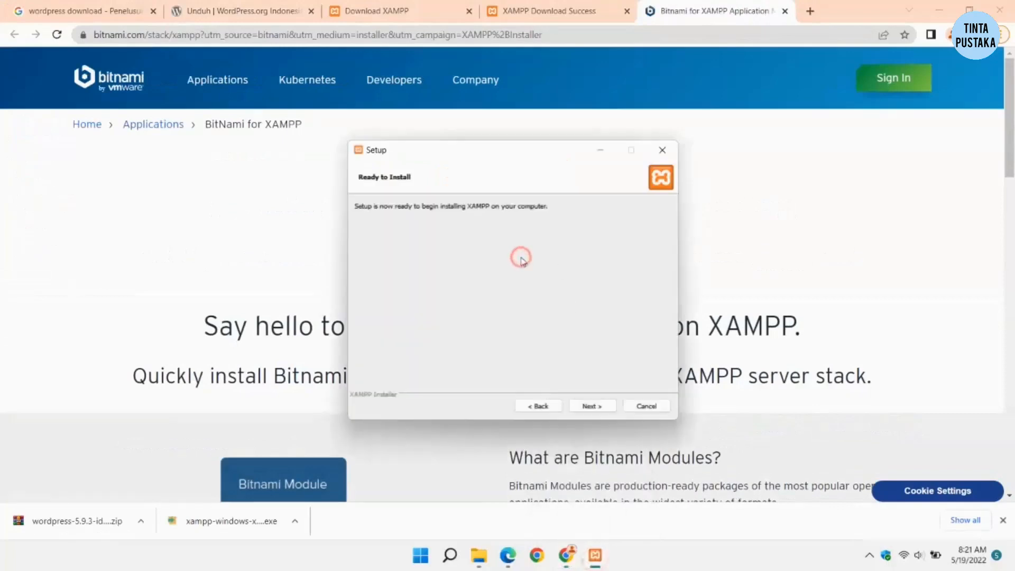
Step: Install XAMPP and finish the wizard without launching the Control Panel
click(592, 406)
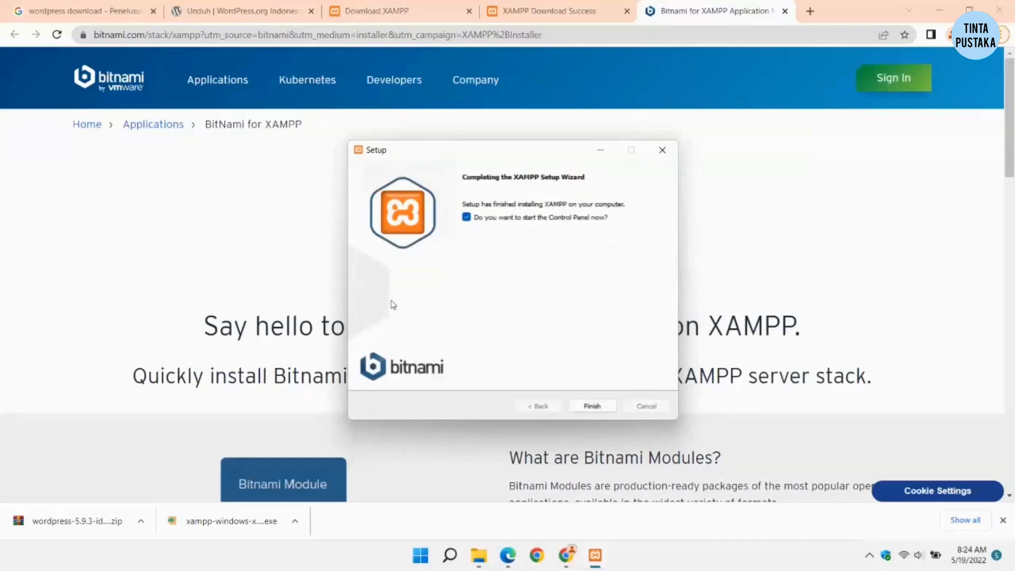
click(466, 218)
Step: Close the XAMPP setup and copy the perpustakaan folder from .Perlengkapan Perpus
click(593, 406)
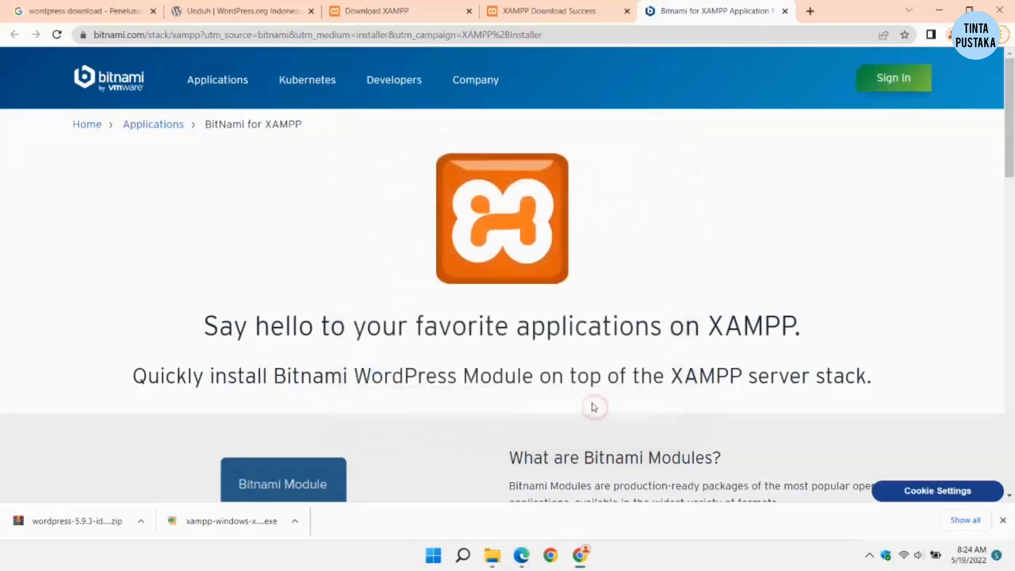
mouse_move(493, 555)
mouse_move(550, 512)
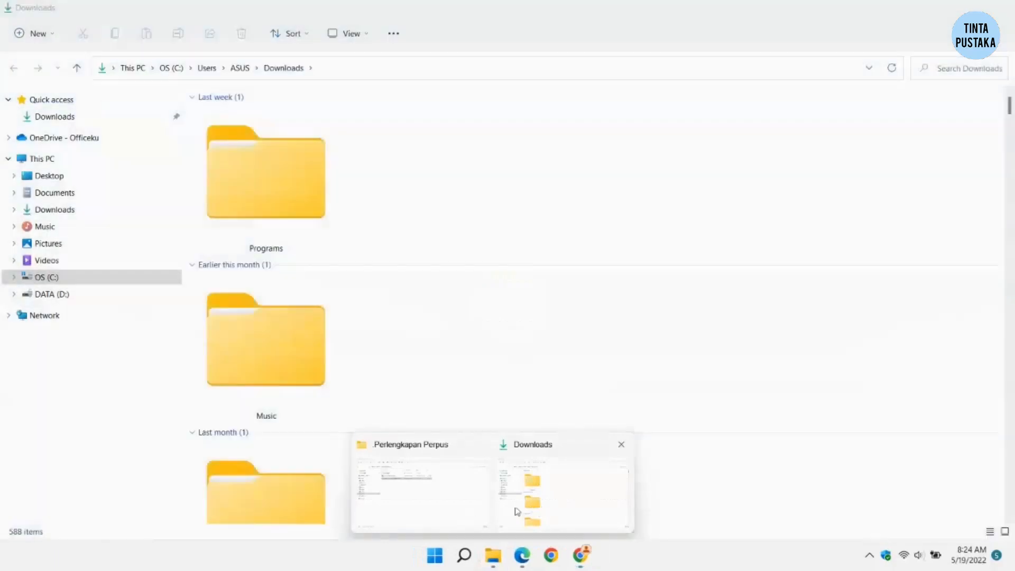
click(429, 509)
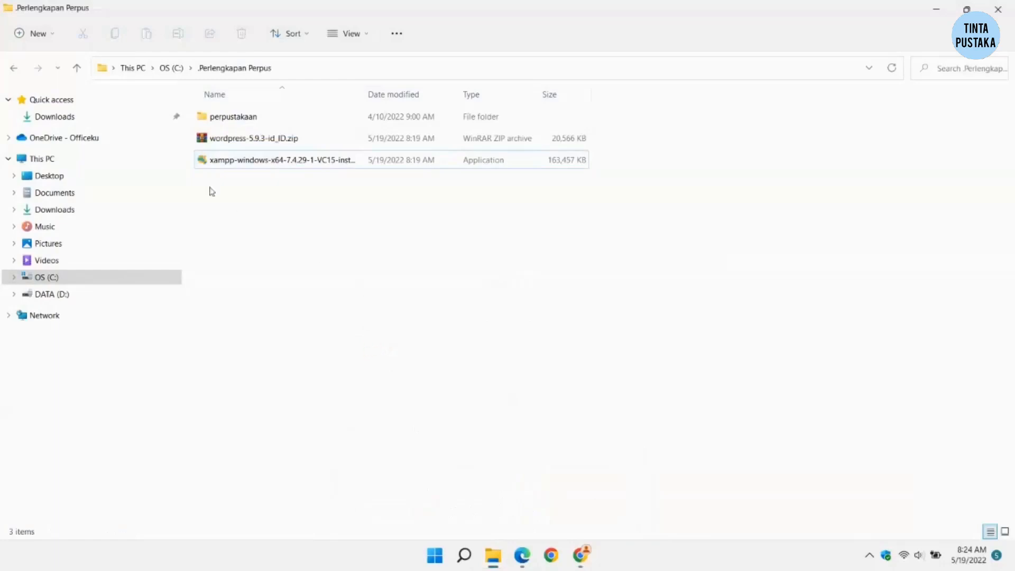
click(240, 116)
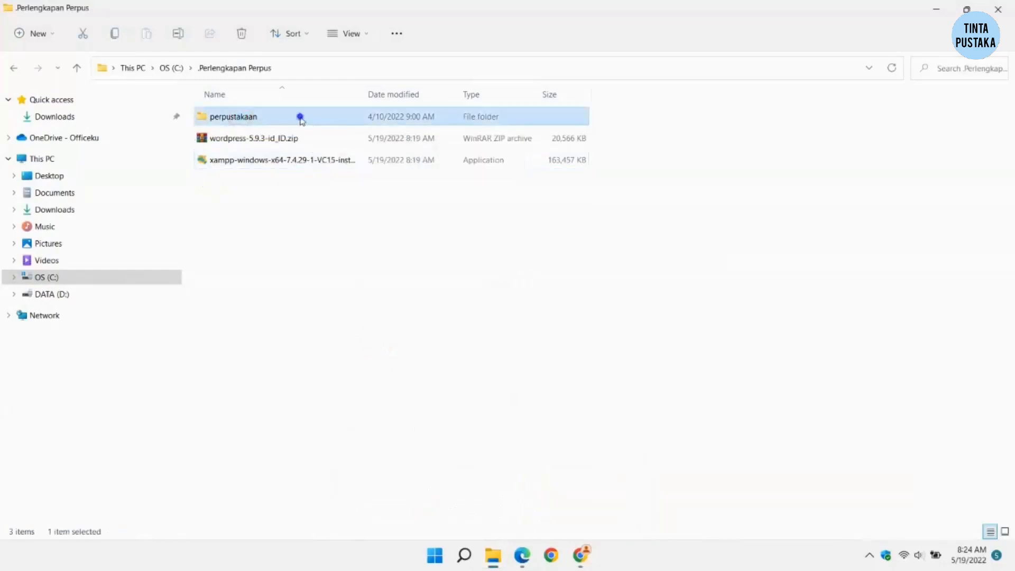
right_click(299, 118)
click(351, 341)
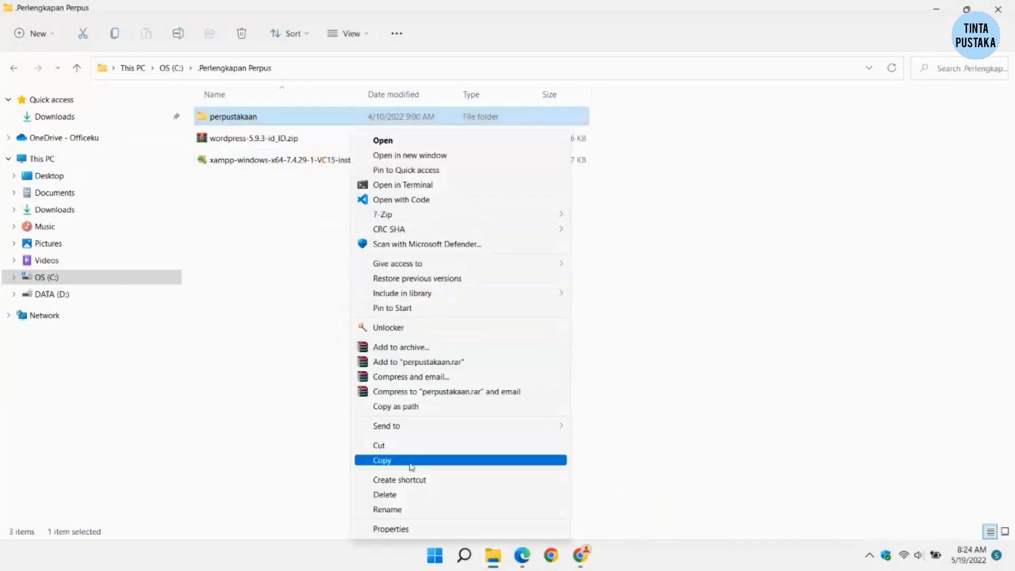
click(412, 466)
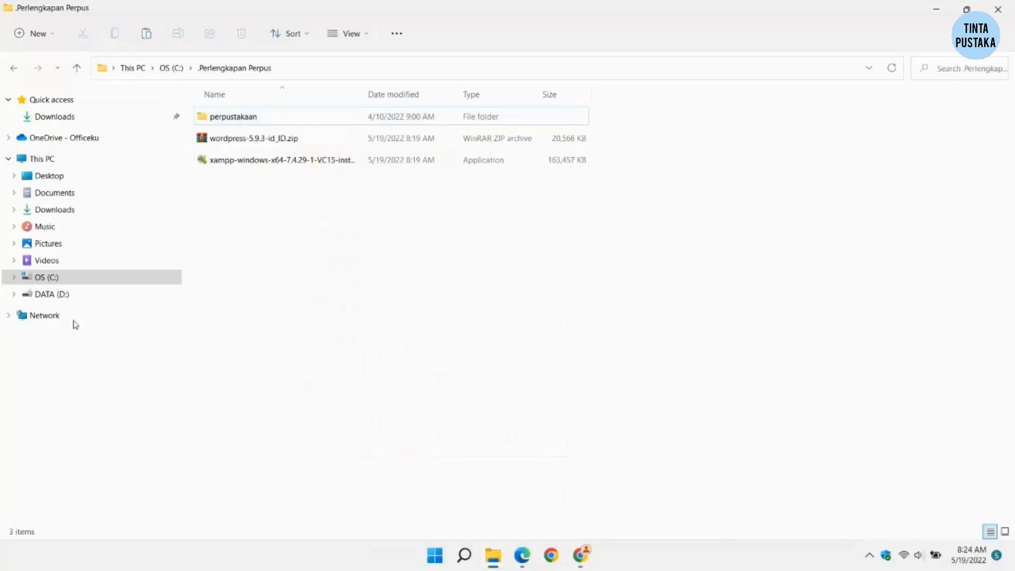
Step: Paste the perpustakaan folder into C:\xampp\htdocs
click(51, 279)
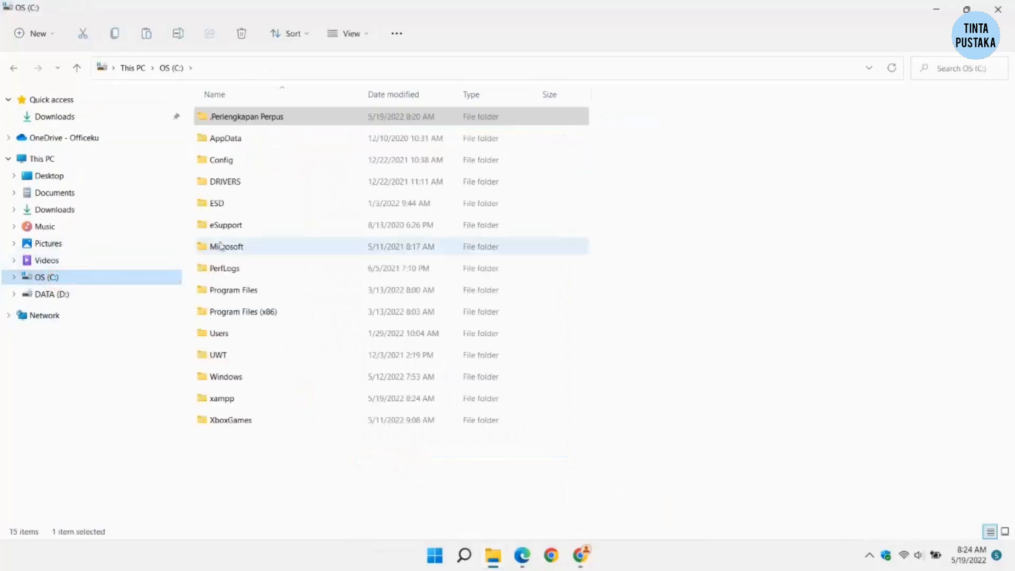
double_click(221, 400)
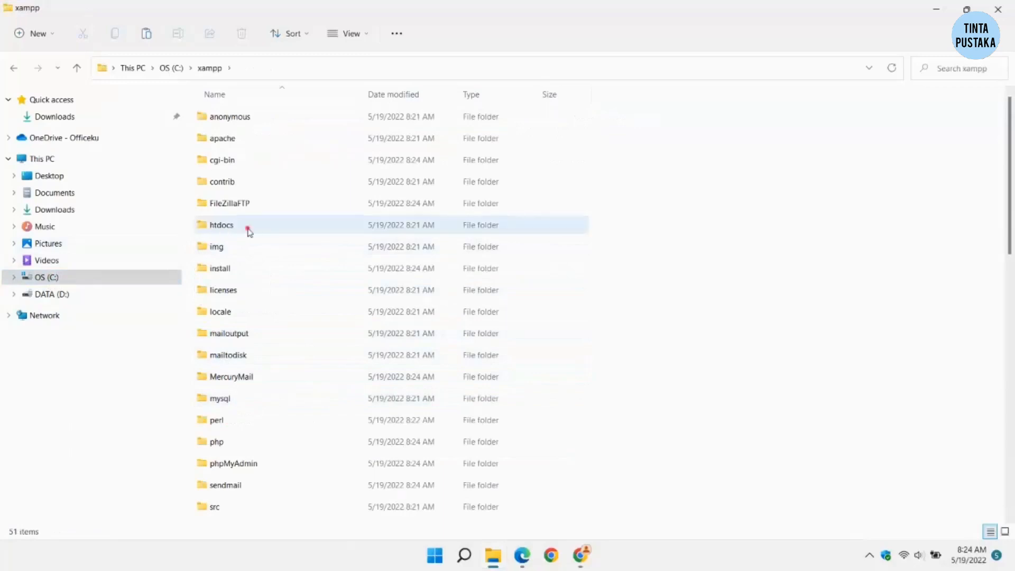
double_click(249, 231)
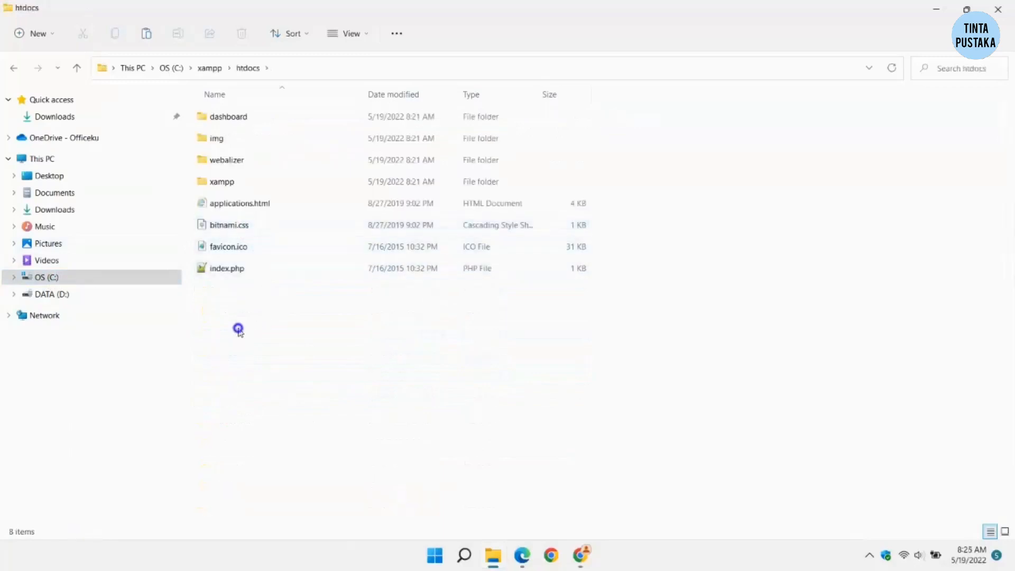
right_click(238, 329)
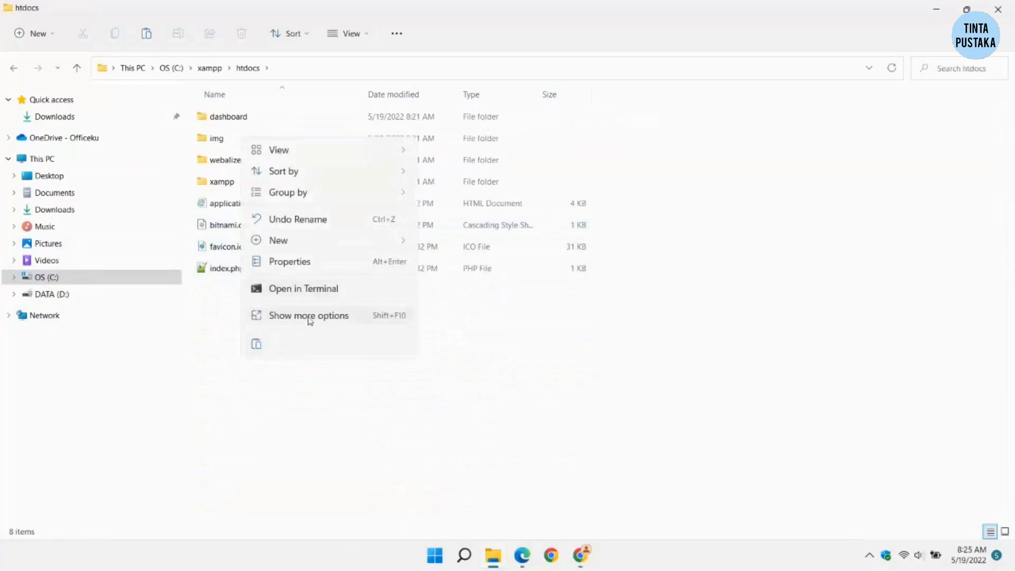
click(310, 319)
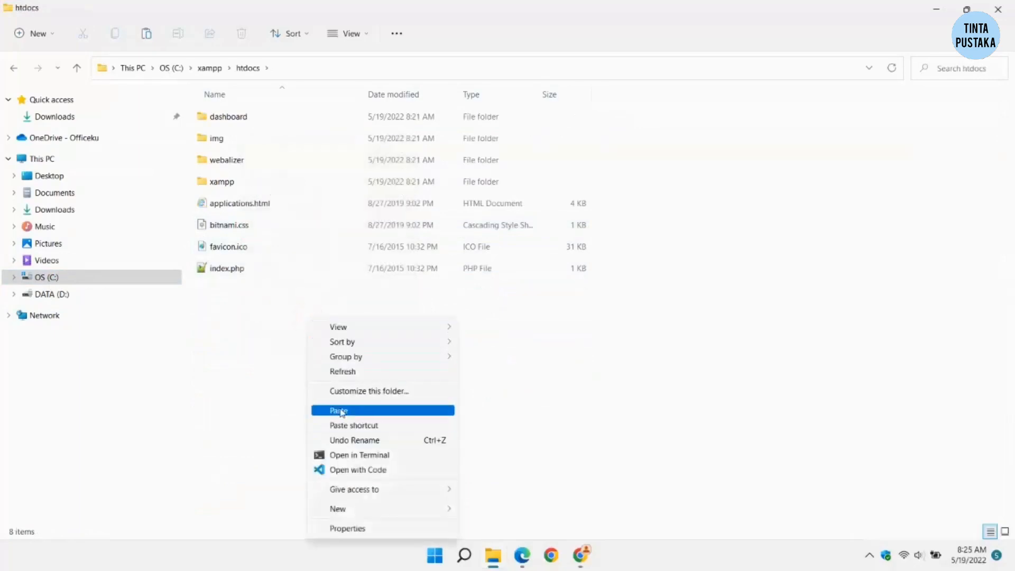
click(341, 411)
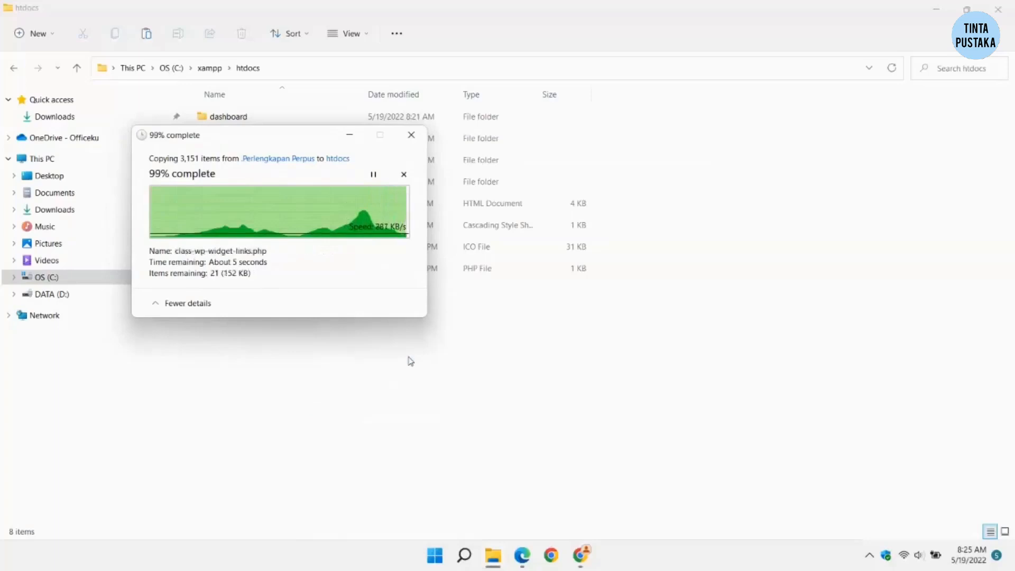
click(410, 362)
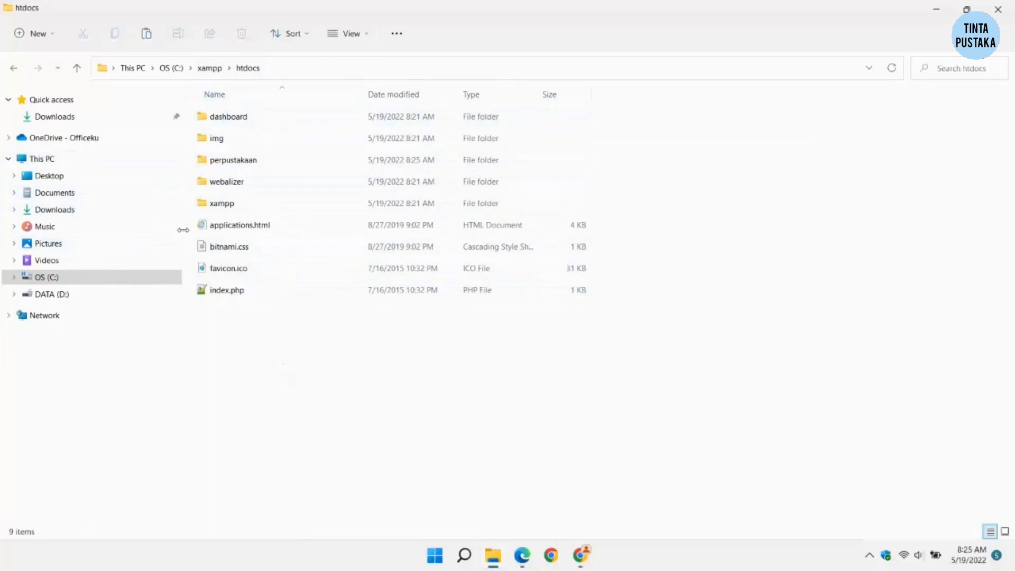
Step: Launch xampp-control.exe from C:\xampp as administrator
click(97, 276)
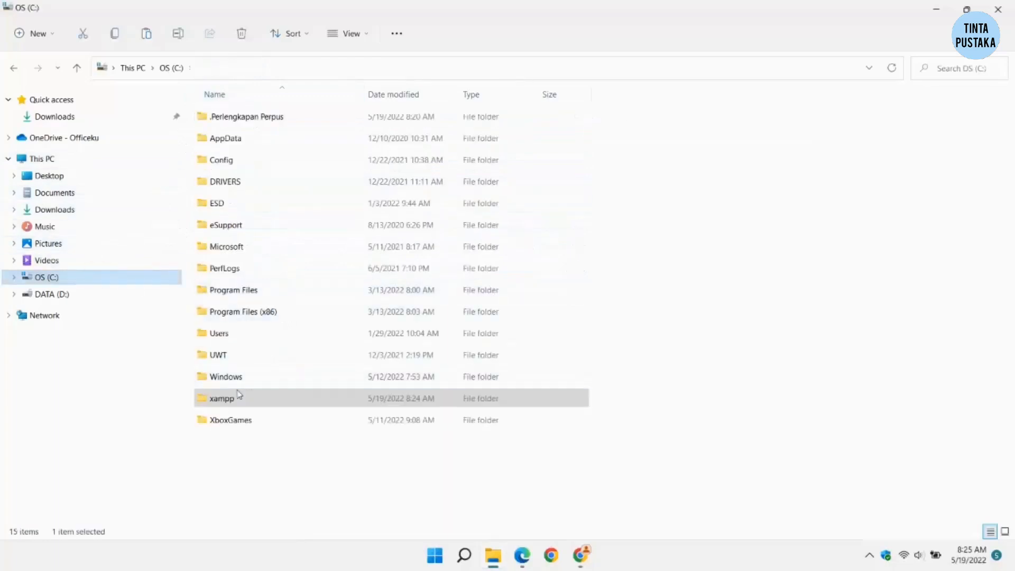
double_click(255, 405)
scroll(245, 190, down, 10)
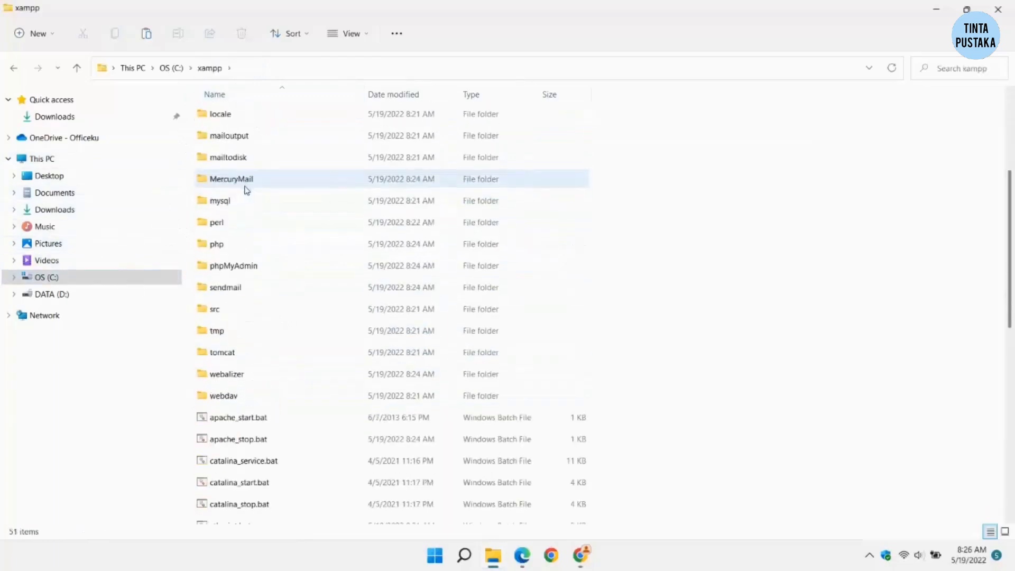
scroll(244, 201, down, 2)
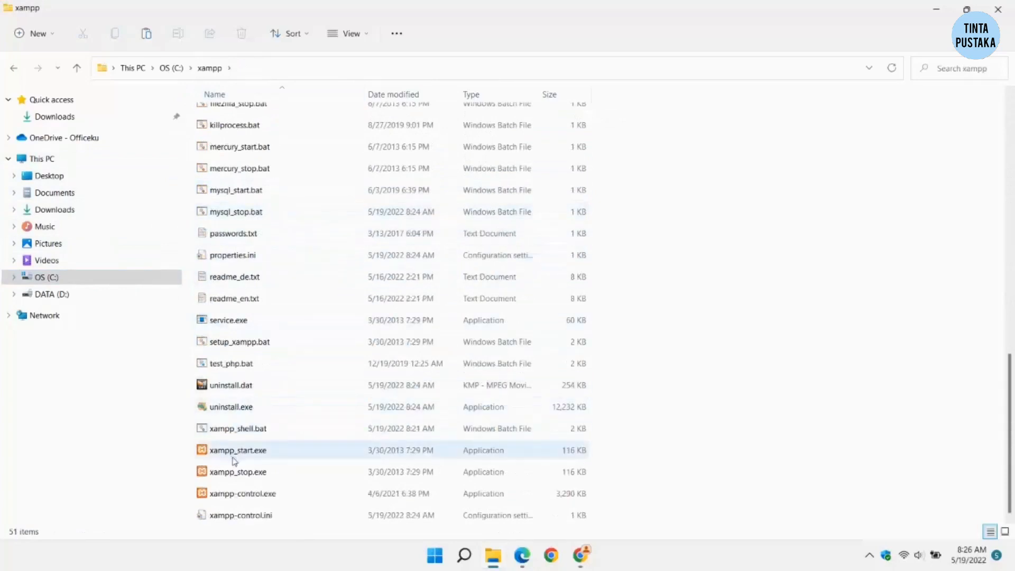
click(279, 496)
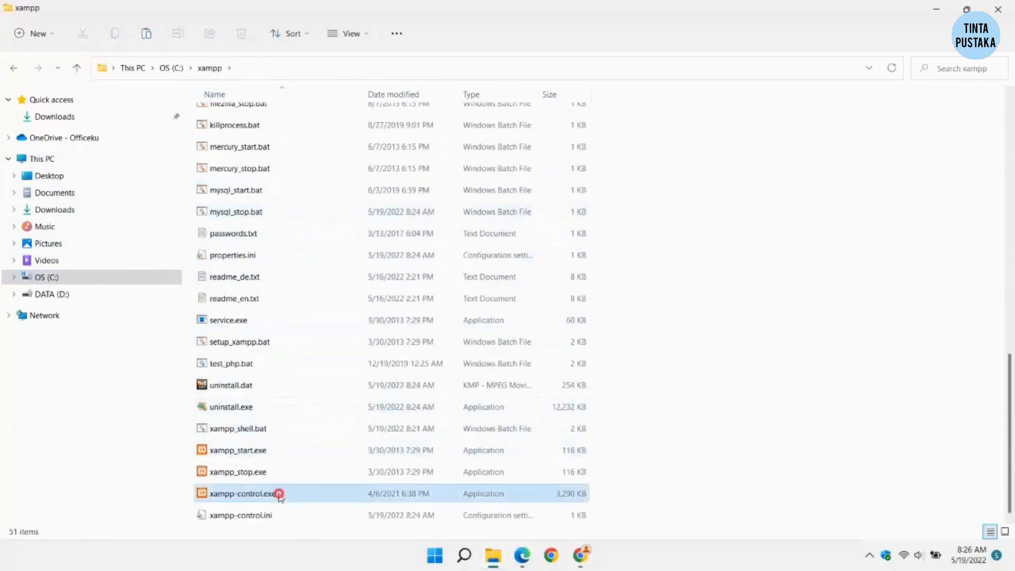
right_click(298, 498)
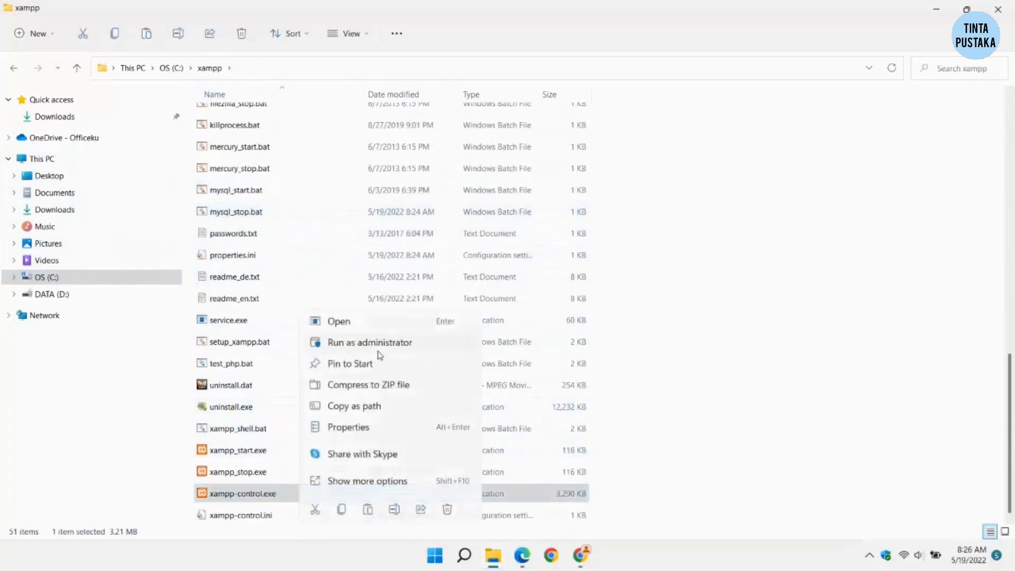
click(379, 343)
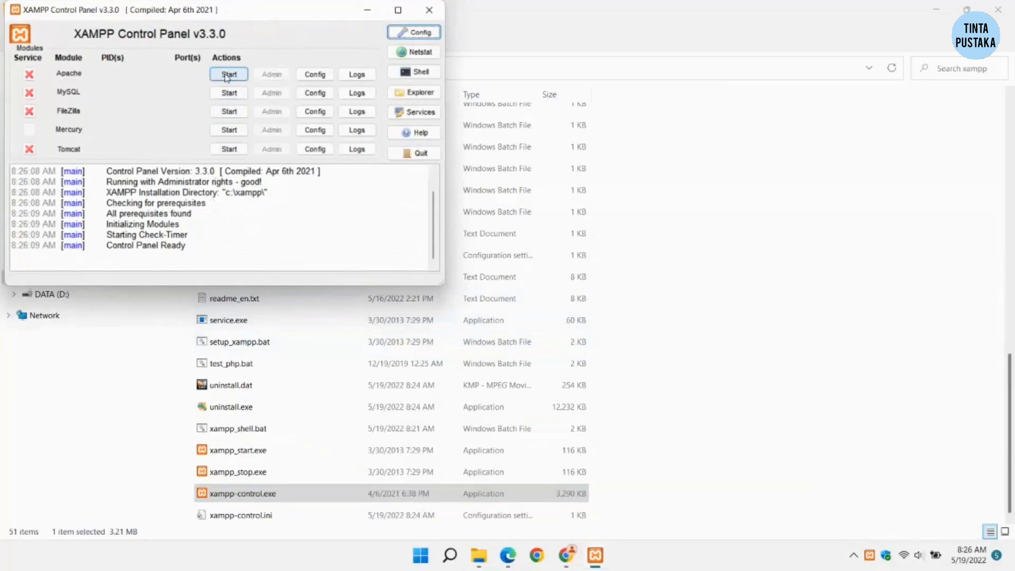
Step: Install Apache and MySQL as services, start both, and minimize the Control Panel
click(29, 74)
click(546, 294)
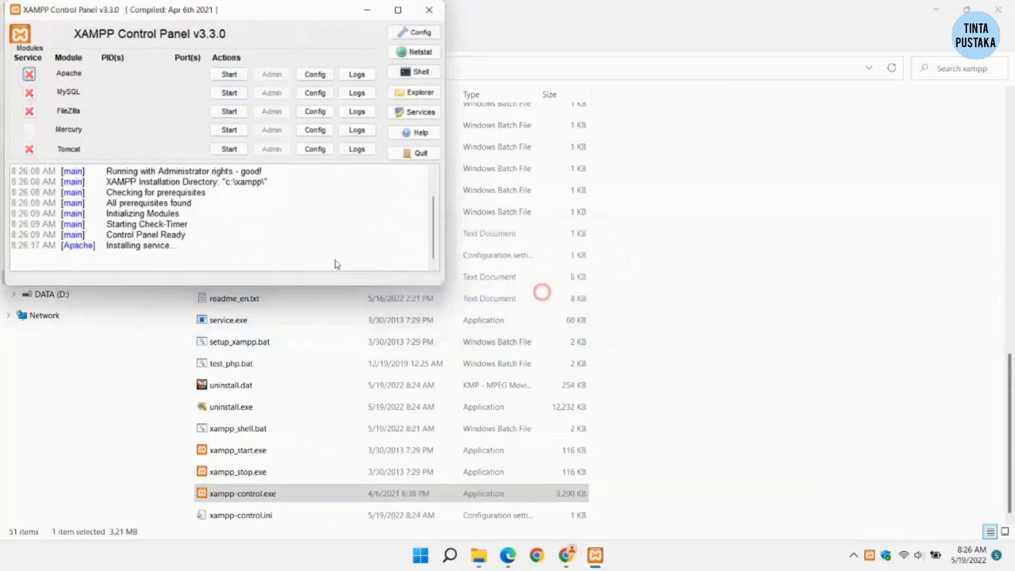
click(31, 99)
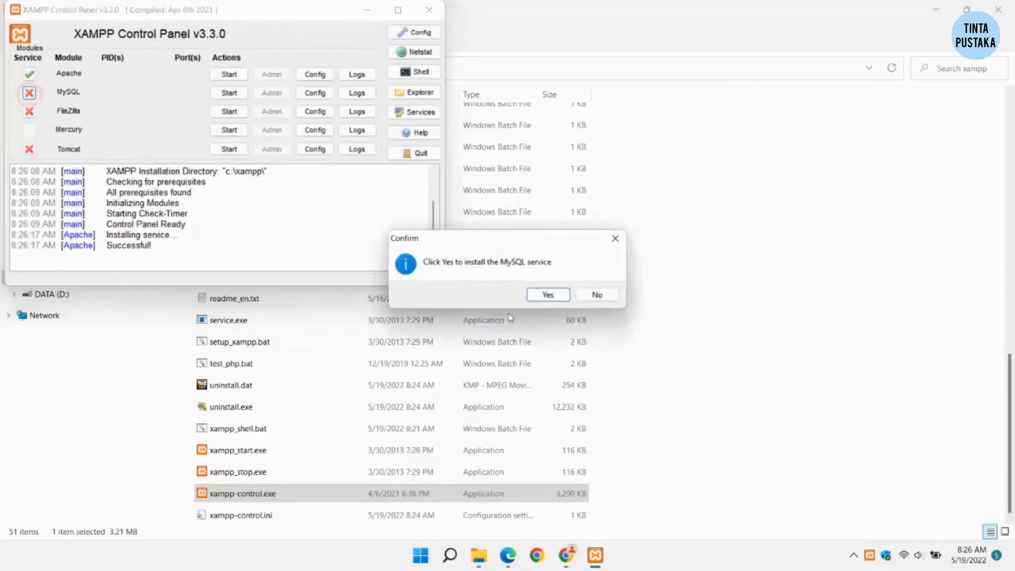
click(545, 295)
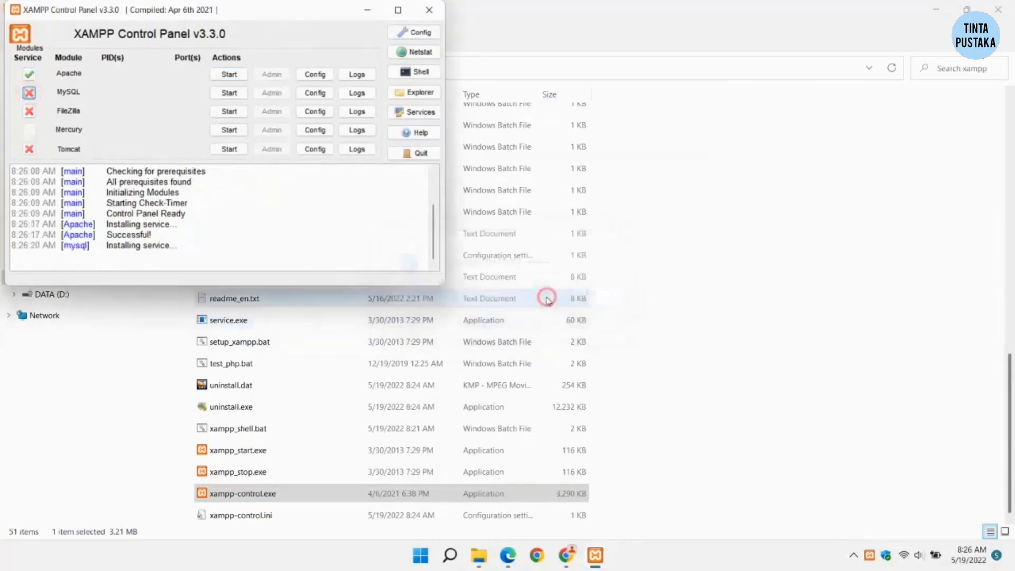
click(229, 74)
click(230, 93)
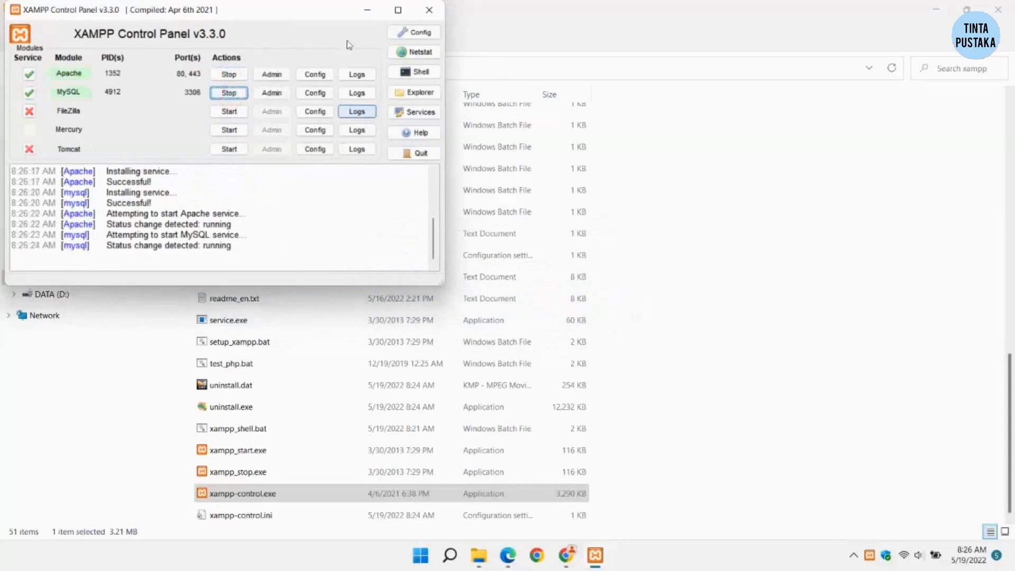
click(366, 13)
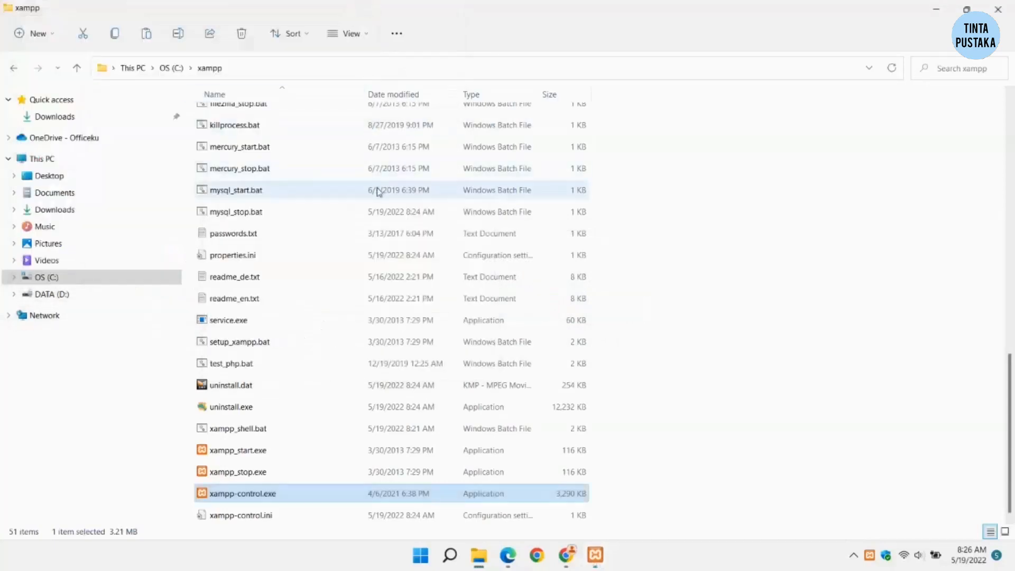
Step: Switch to Chrome and close the Bitnami, XAMPP and WordPress.org download tabs
click(781, 344)
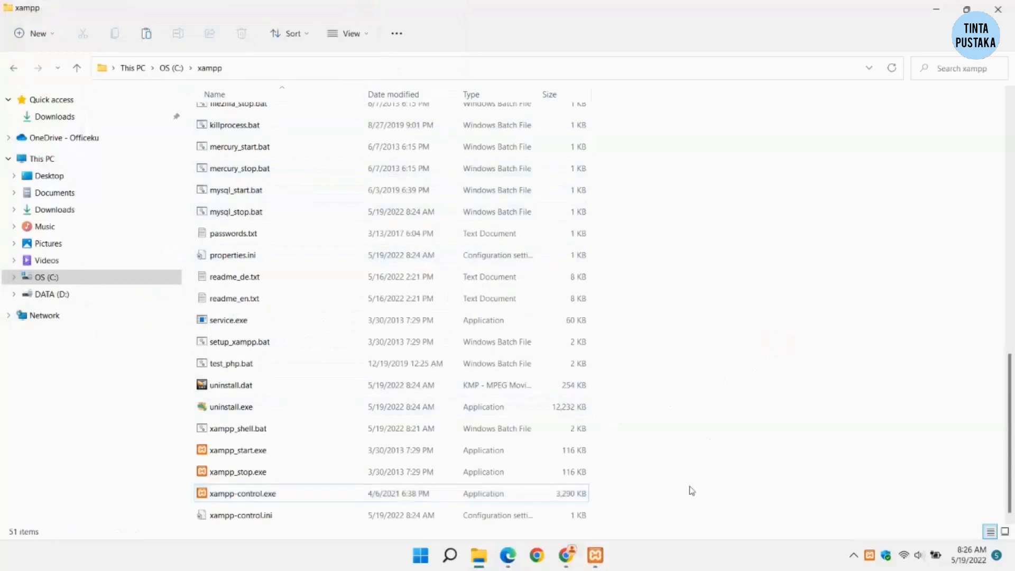
mouse_move(592, 554)
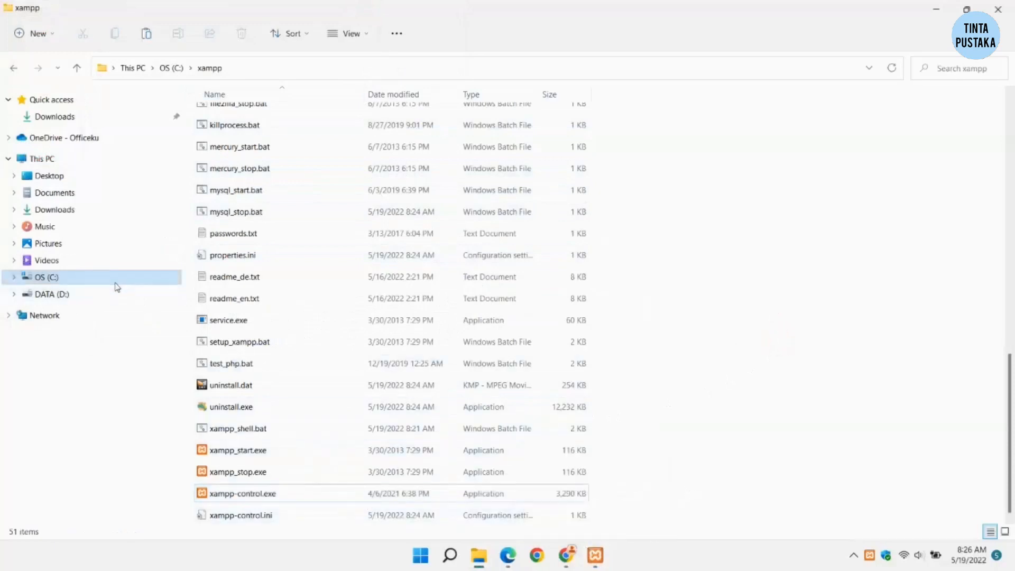
click(113, 281)
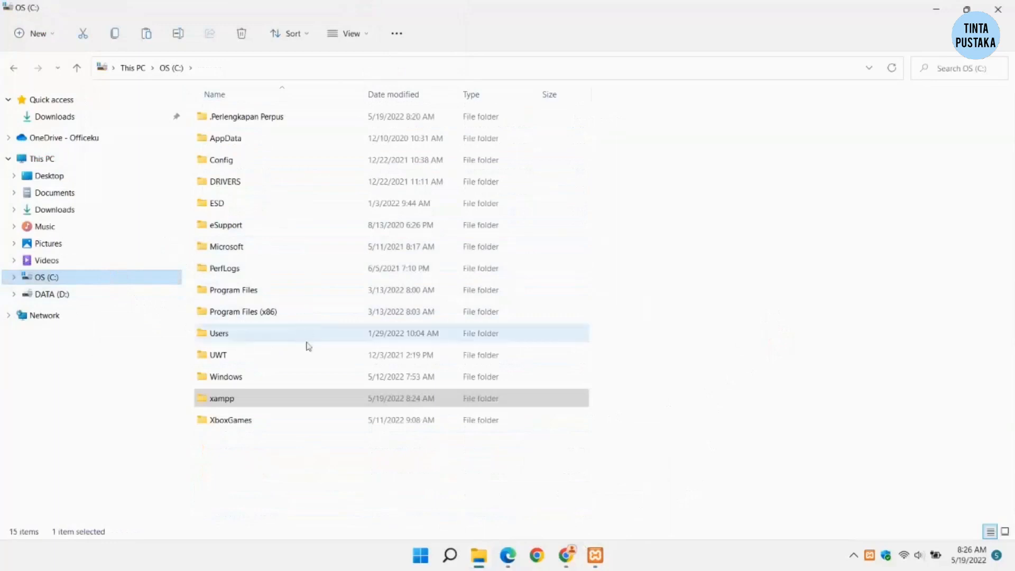
mouse_move(538, 561)
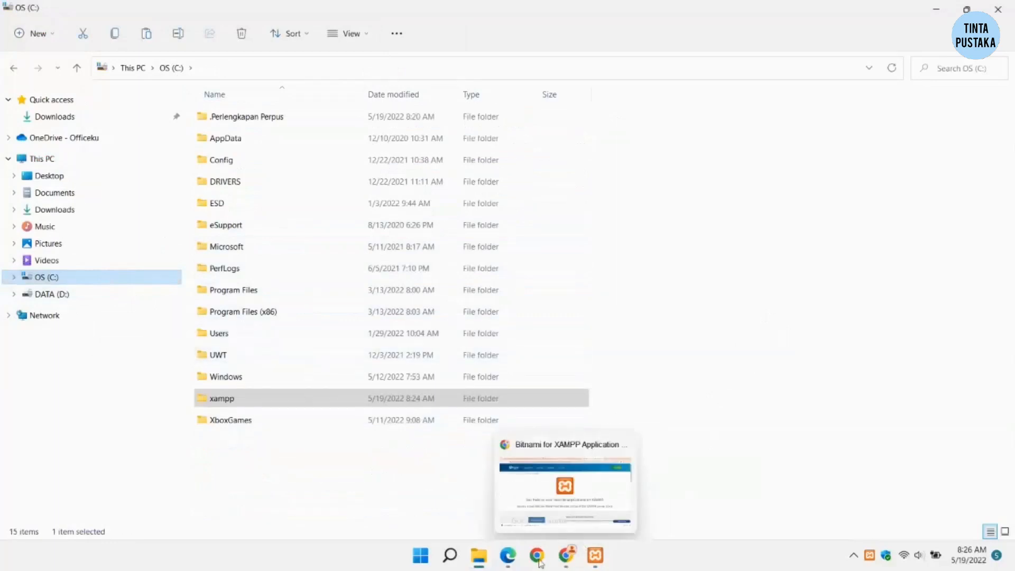
click(570, 558)
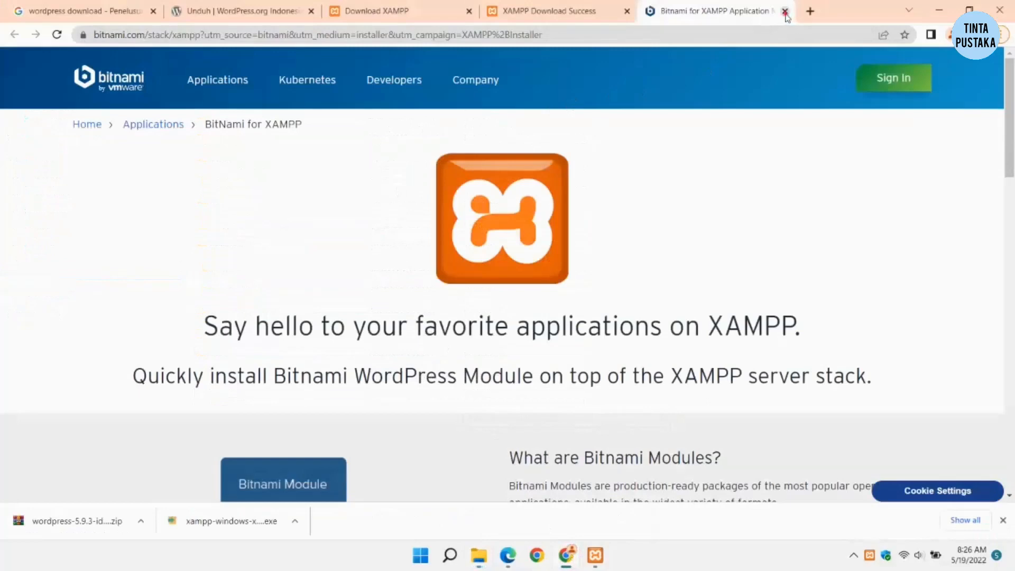
click(785, 12)
click(628, 11)
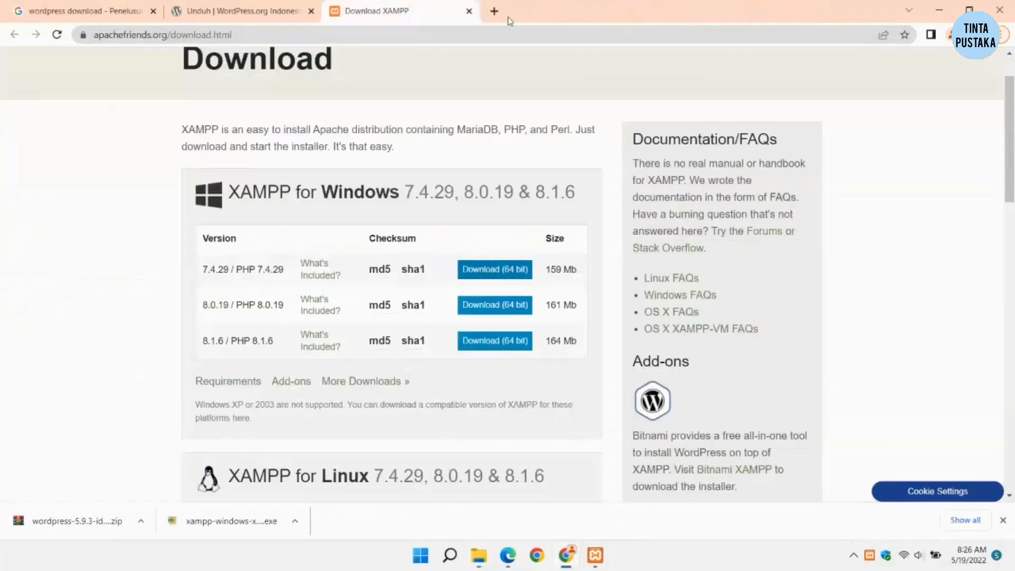
click(469, 12)
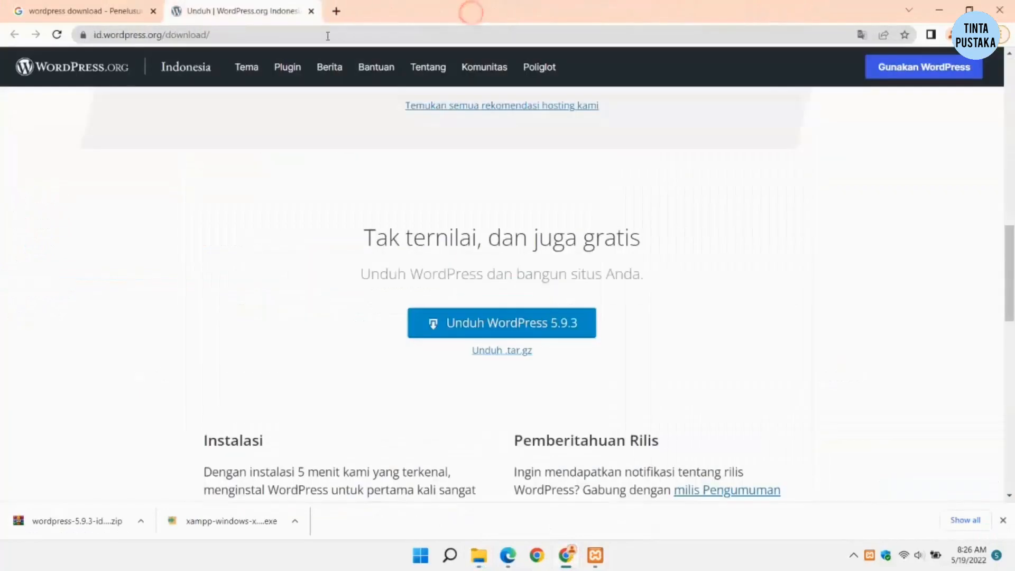
click(312, 11)
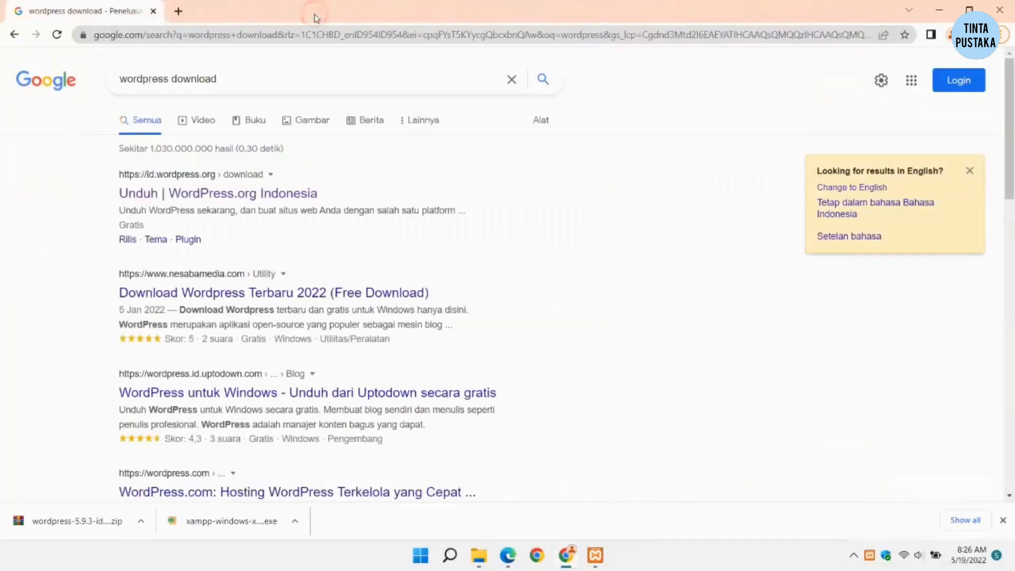
Step: Go to localhost/phpmyadmin and choose New in the sidebar
click(242, 34)
text(lo)
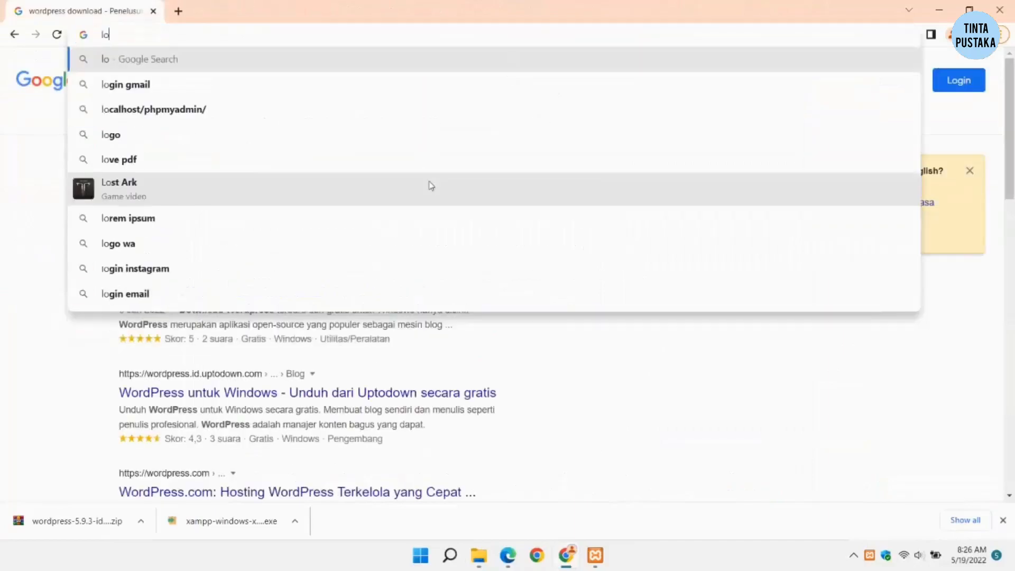
text(calhost)
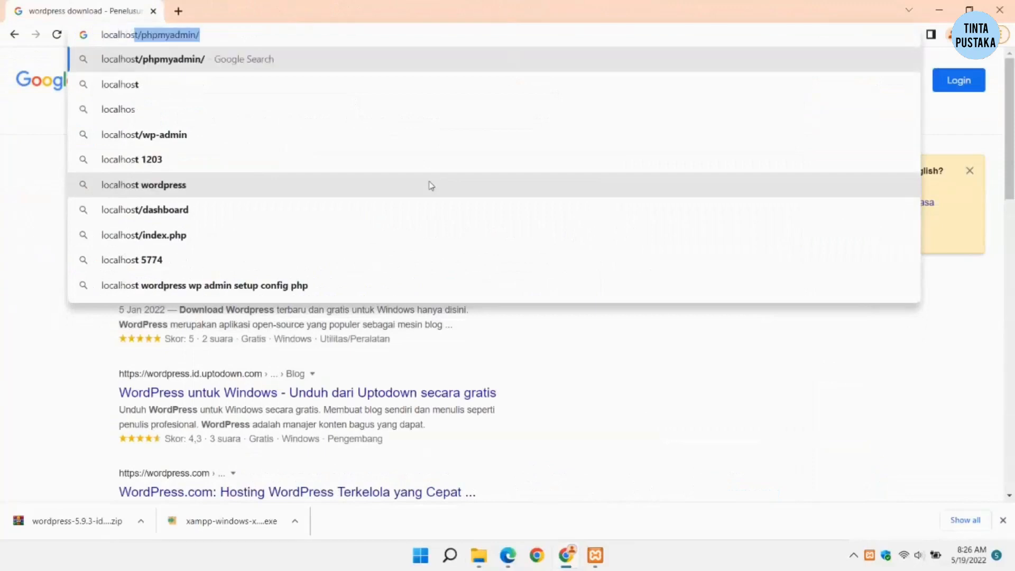
text(/php)
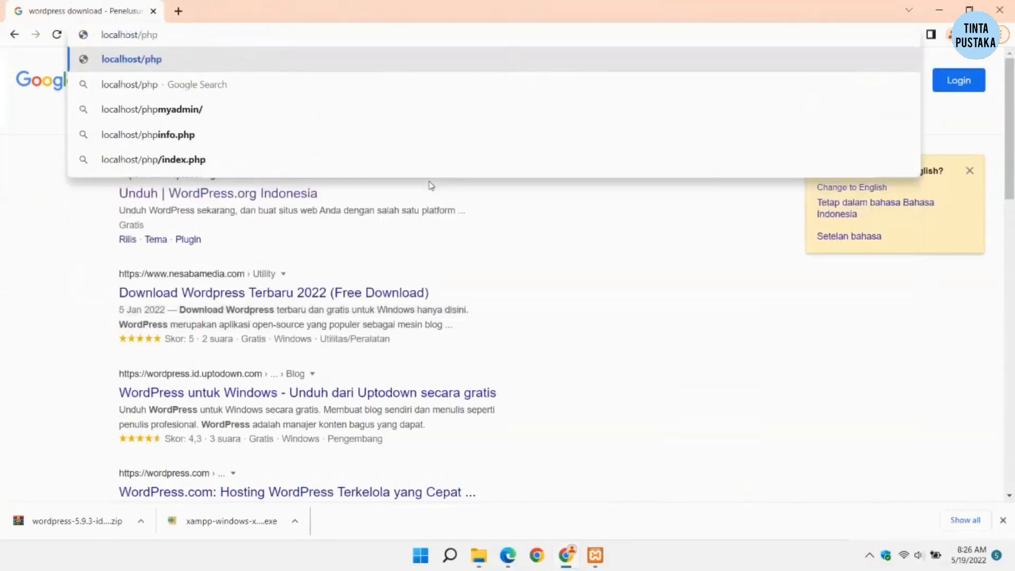
text(myadmin)
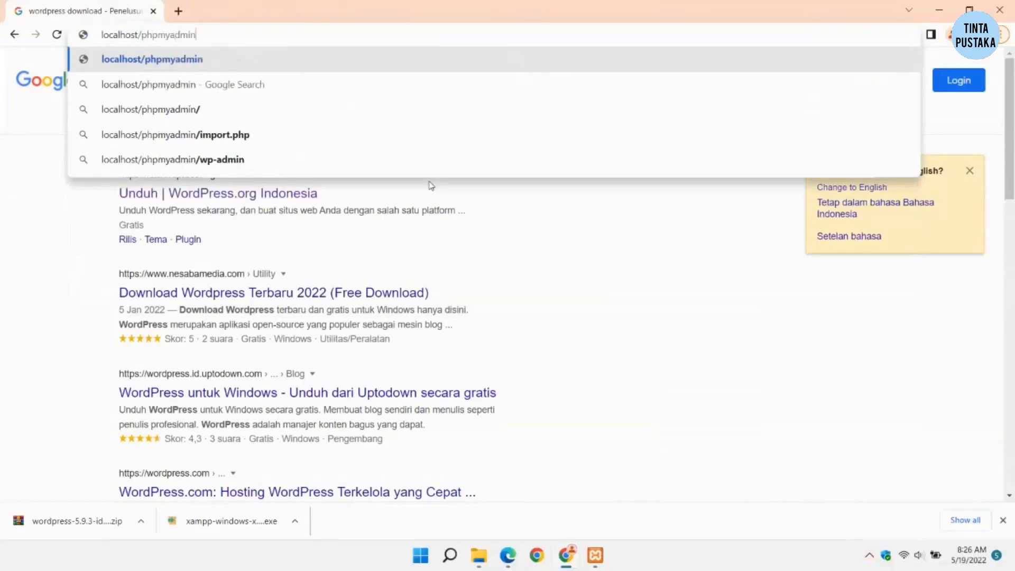
key(Return)
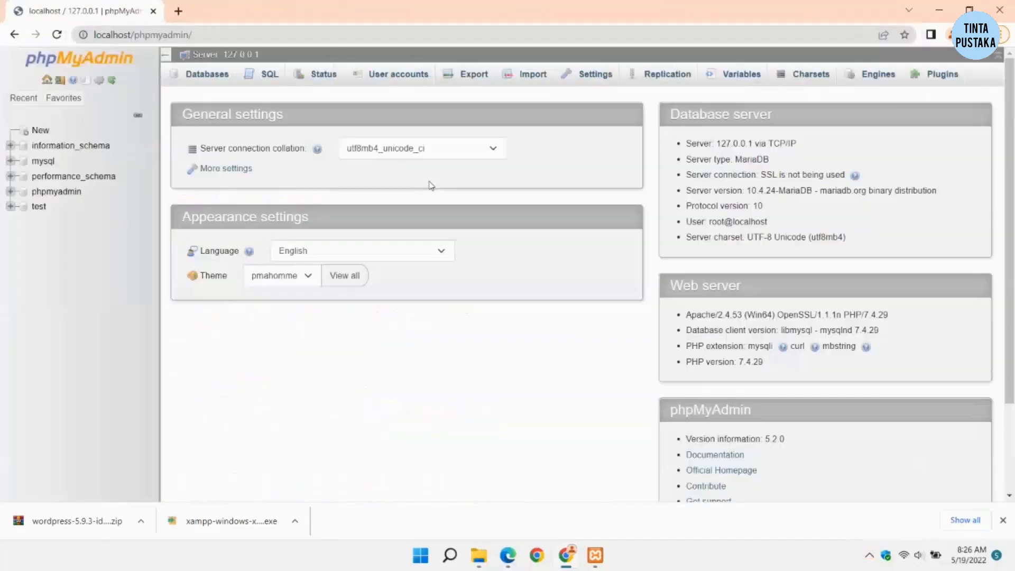
click(42, 132)
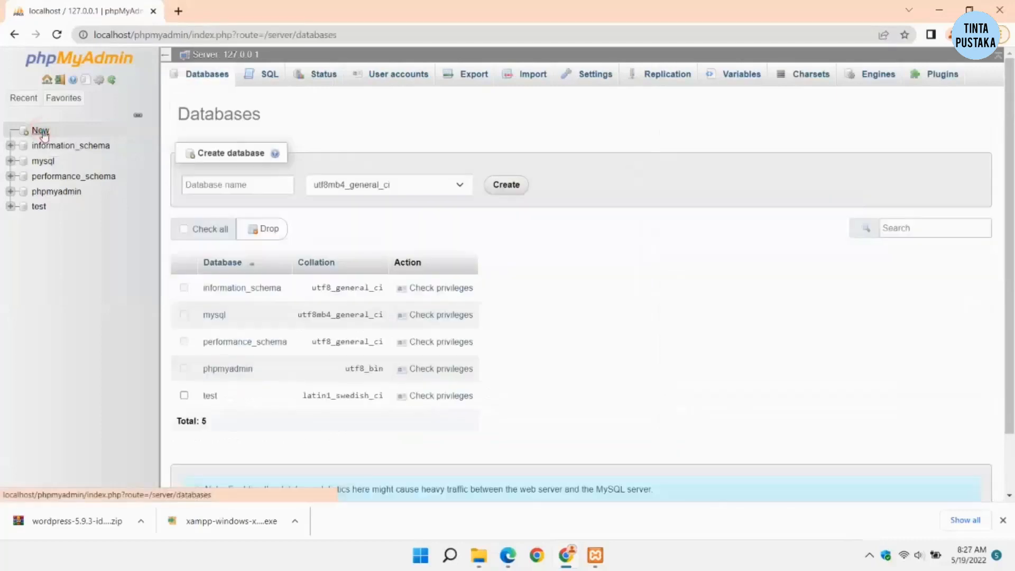
Step: Create a database named 'perpustakaan', return to it, then open a new Chrome tab
click(245, 183)
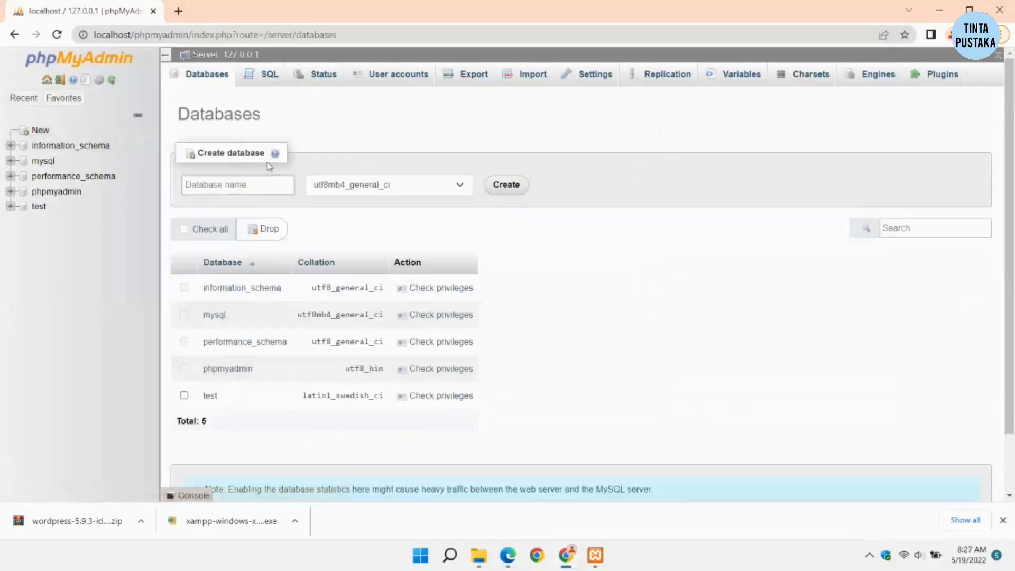
text(per)
click(508, 186)
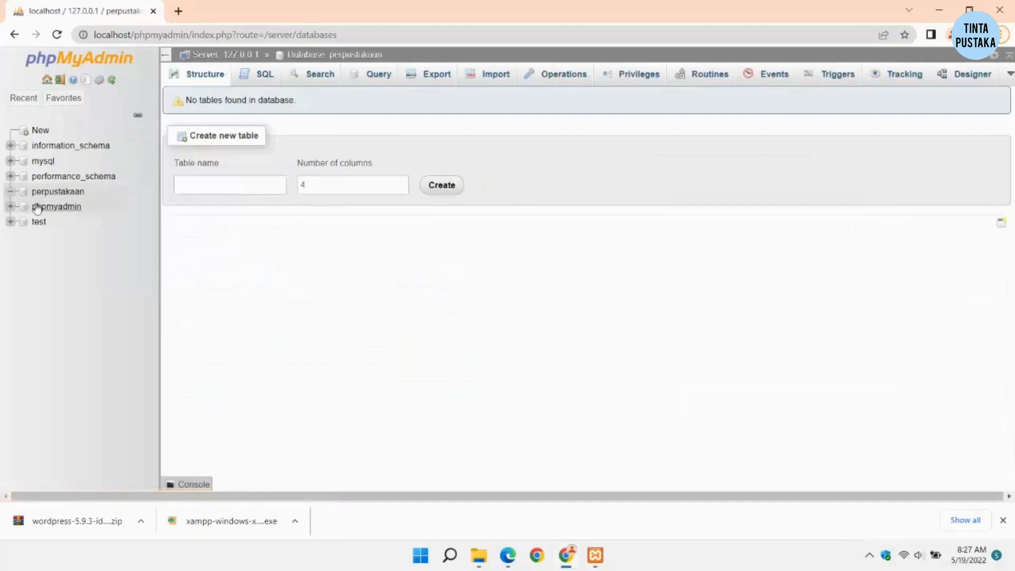
click(37, 207)
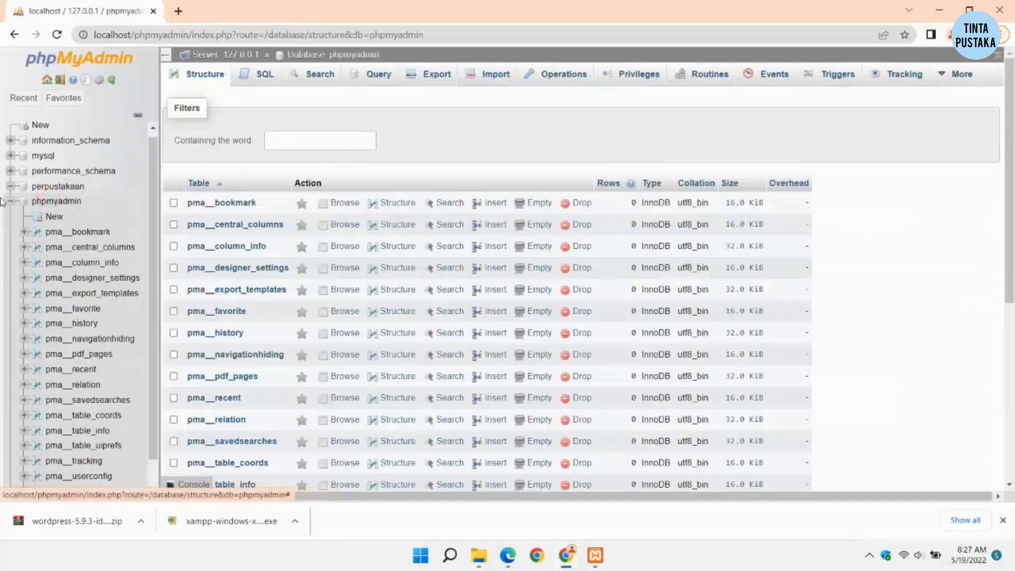
click(10, 201)
click(59, 192)
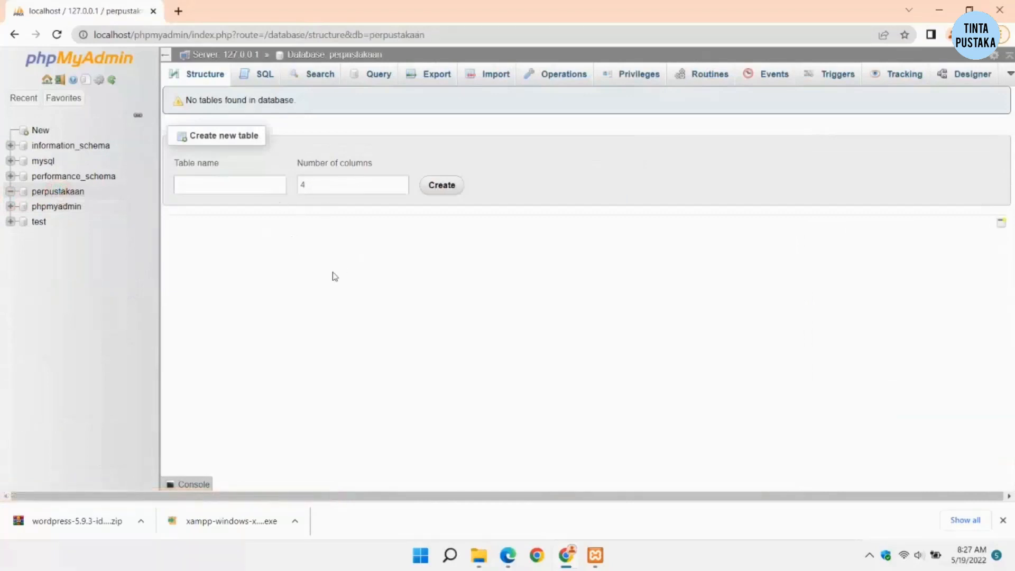
click(178, 11)
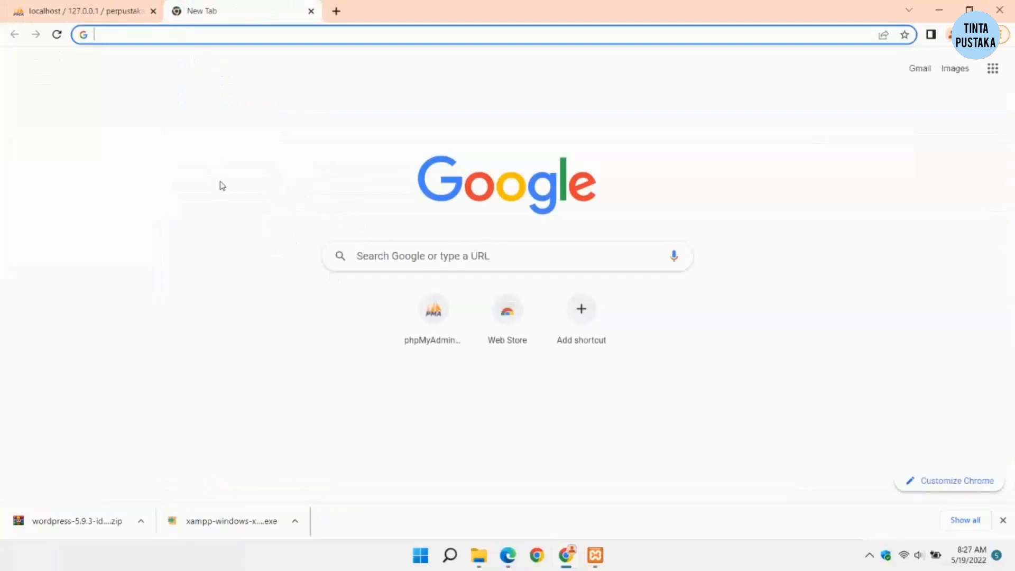
Step: Browse to C:\xampp\htdocs to confirm the perpustakaan folder, then return to Chrome's new tab
click(479, 555)
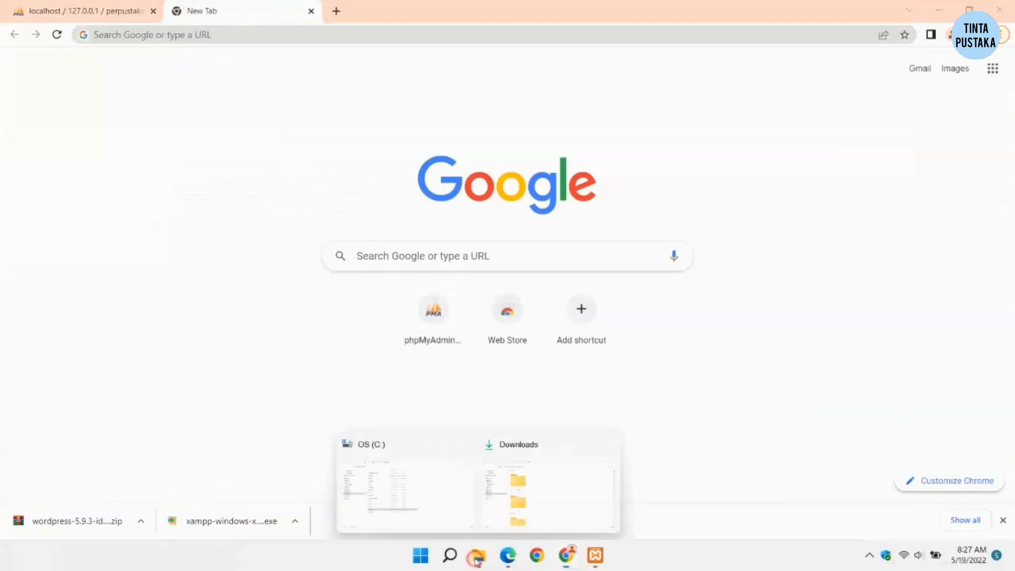
click(402, 497)
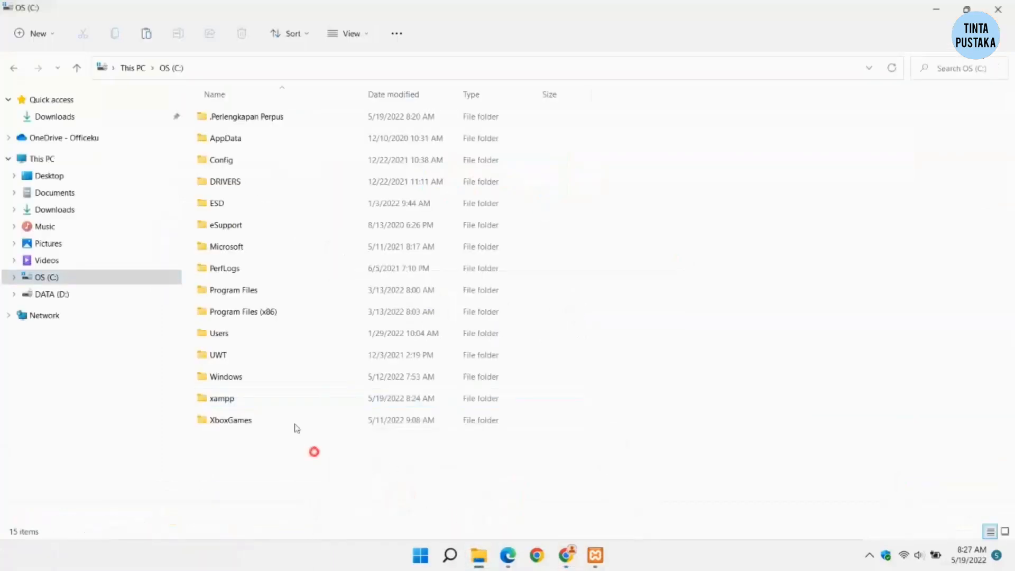
double_click(282, 400)
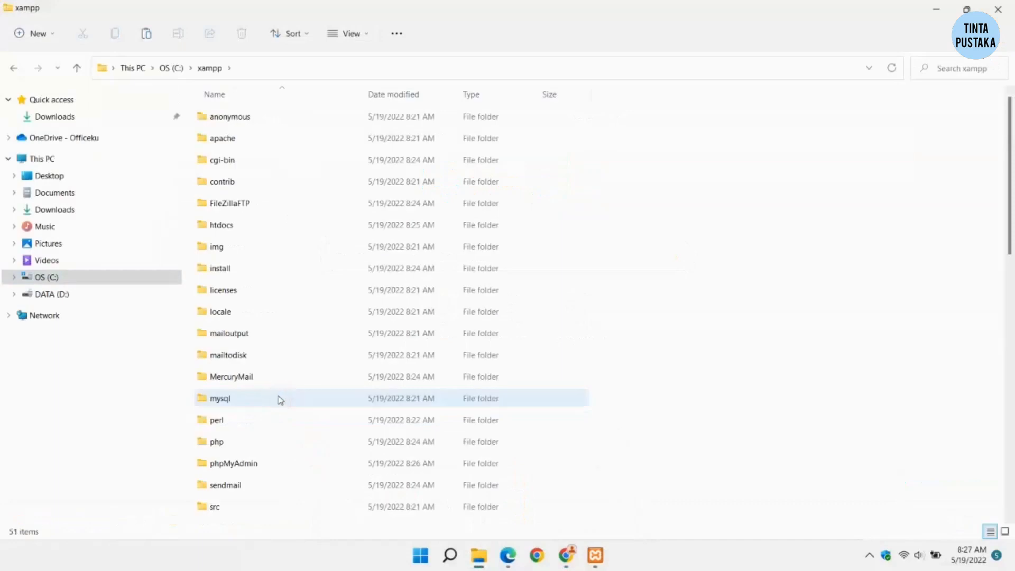
scroll(276, 350, down, 3)
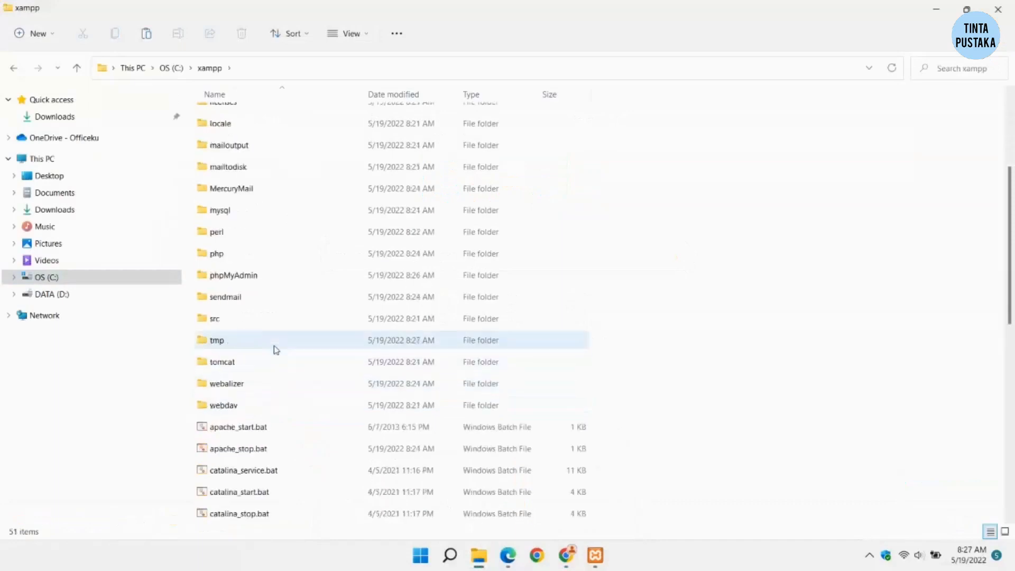
scroll(272, 339, up, 3)
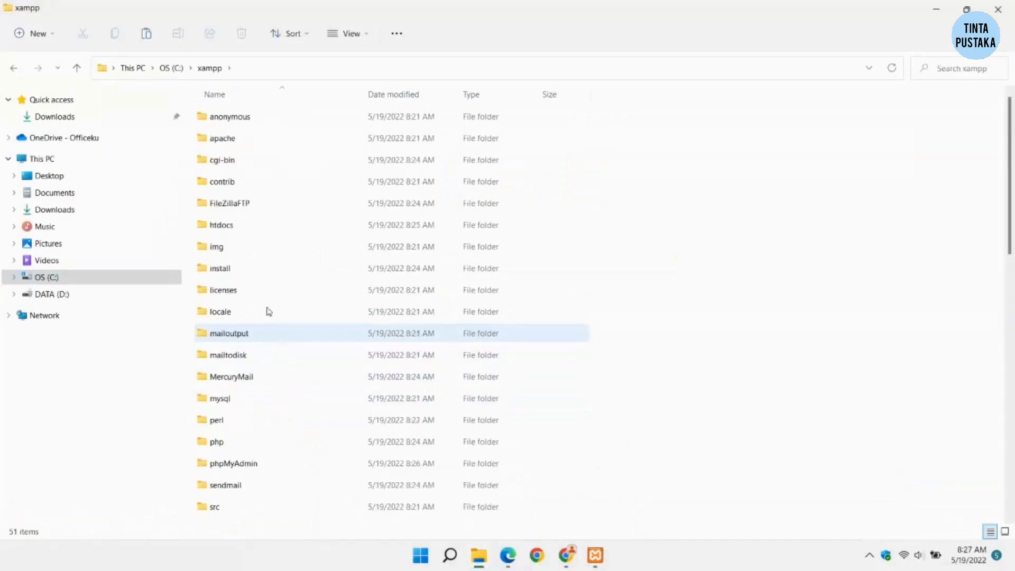
click(246, 225)
double_click(246, 225)
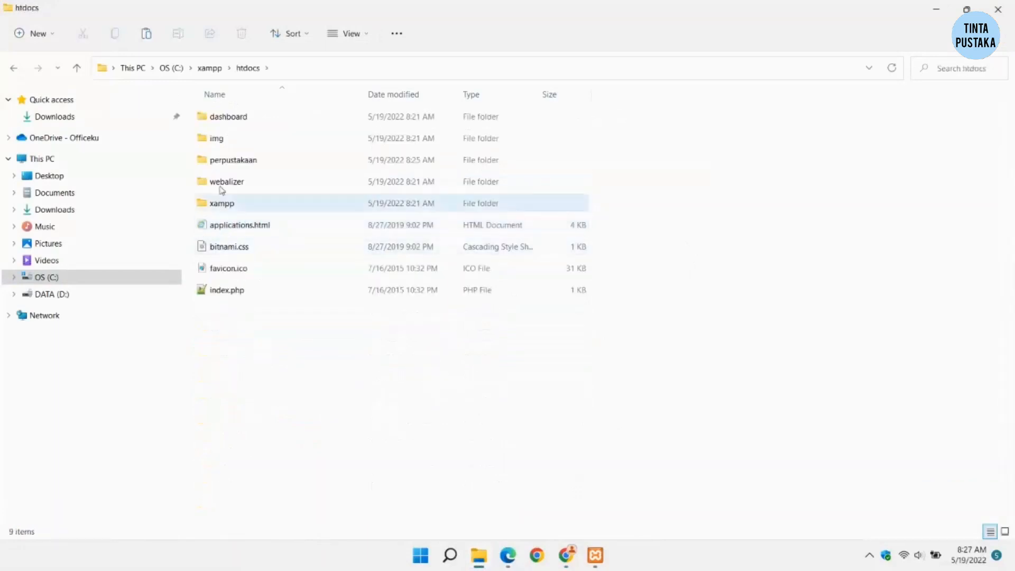
click(588, 556)
click(587, 556)
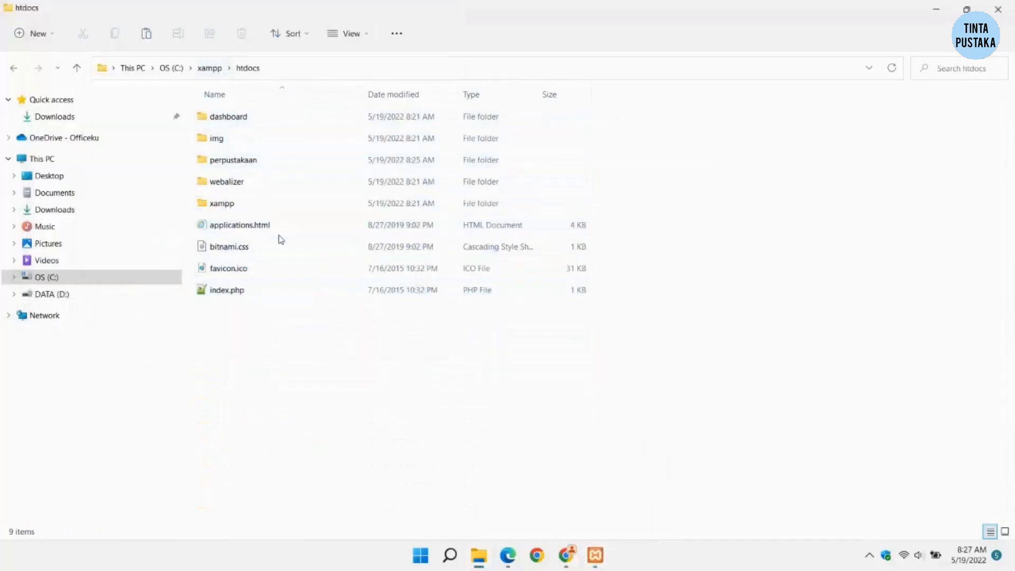
click(574, 554)
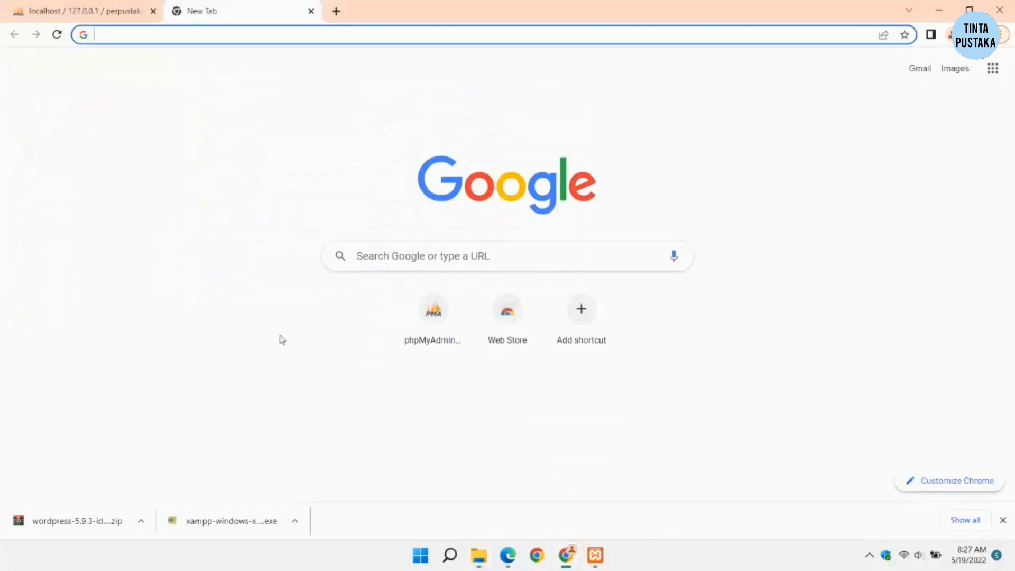
Step: Load localhost/perpustakaan and begin the WordPress database setup
text(localh)
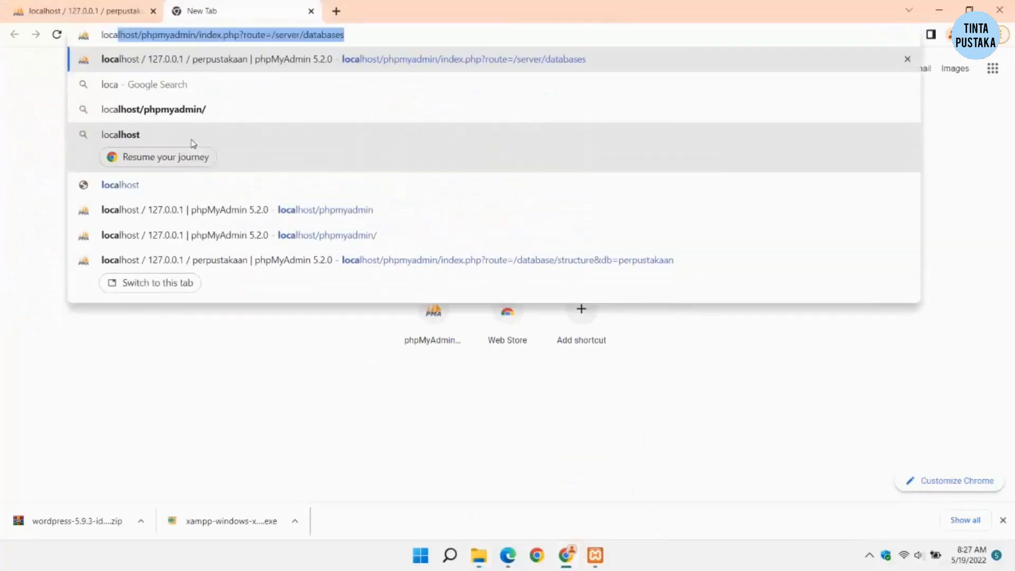
text(ost)
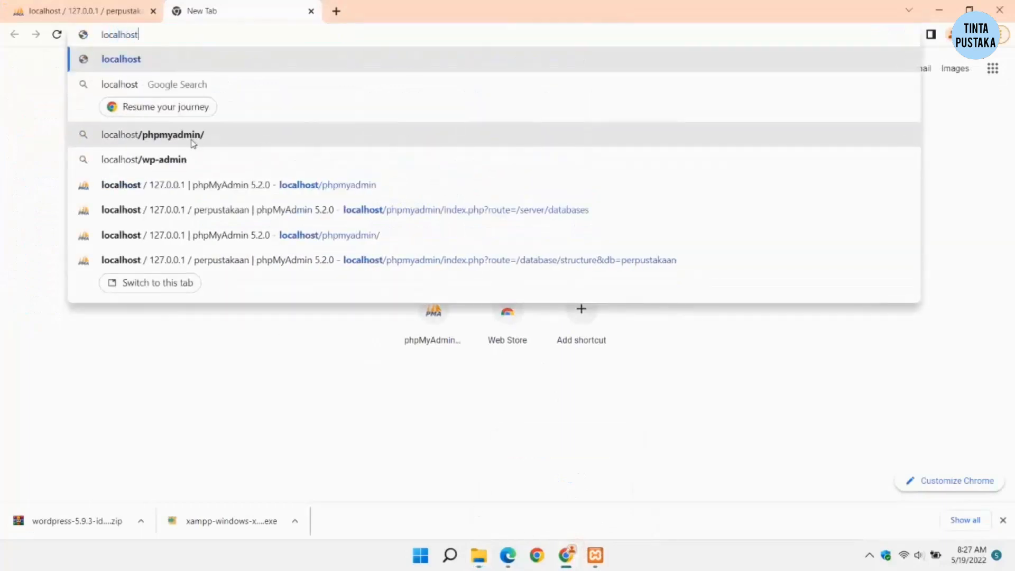
text(/perp)
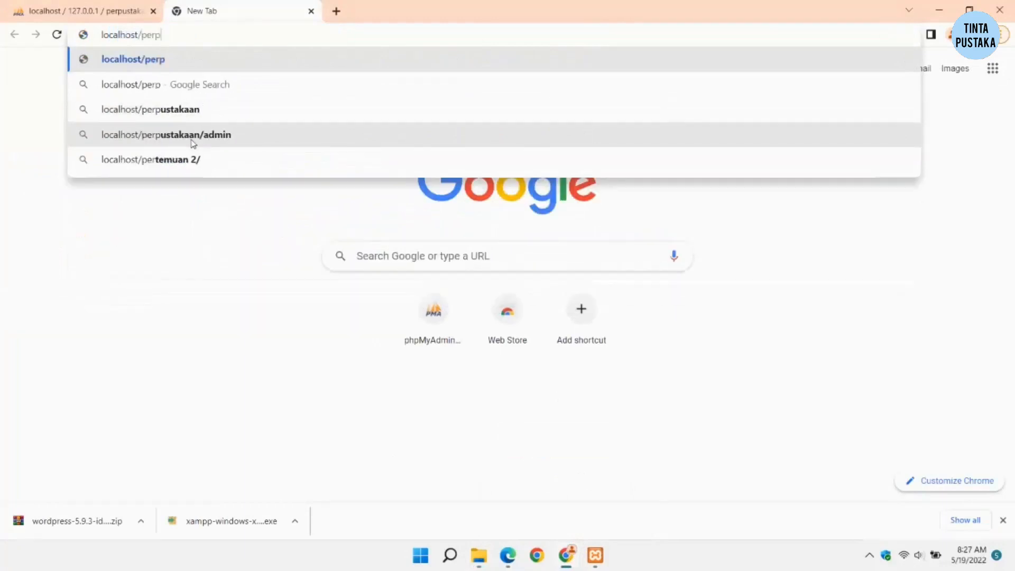
text(ustakaan)
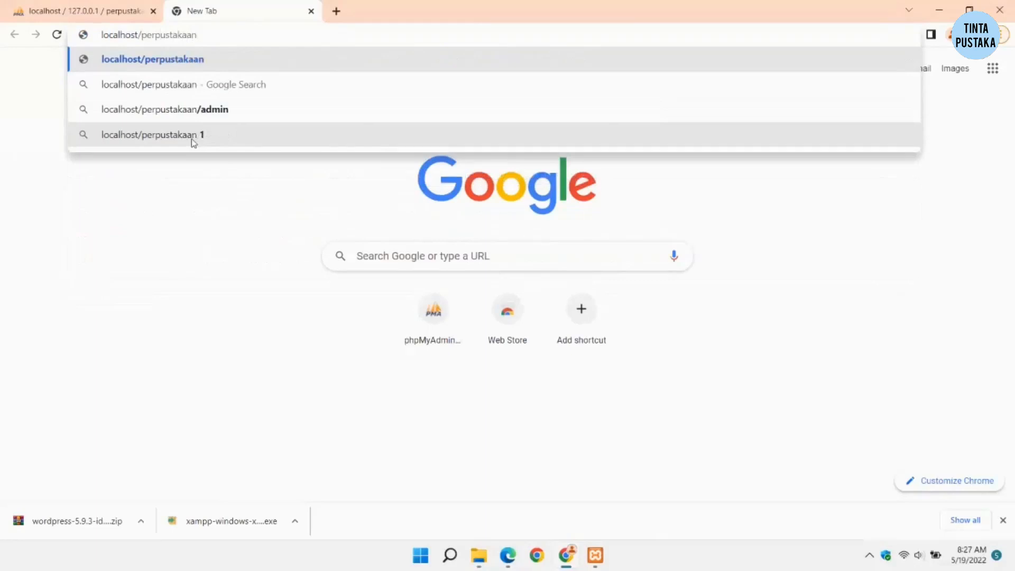
key(Return)
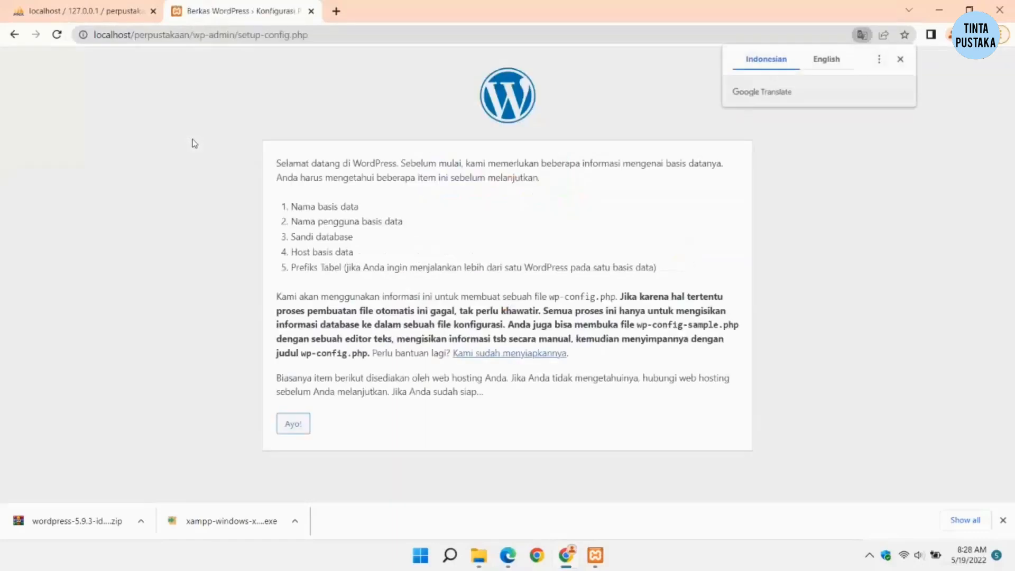
click(293, 424)
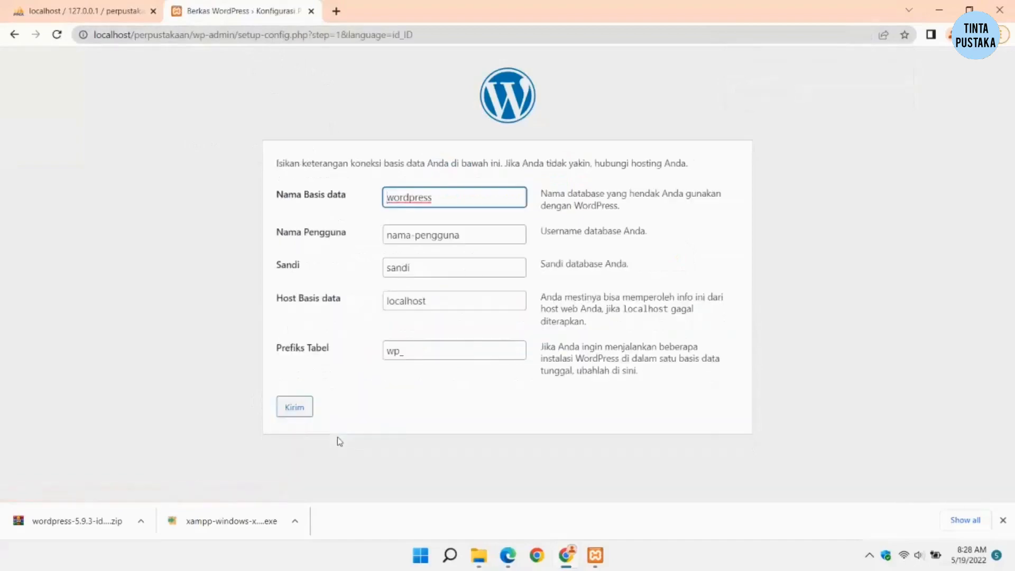
Step: Check the database in phpMyAdmin, then enter the database name and user root
click(84, 11)
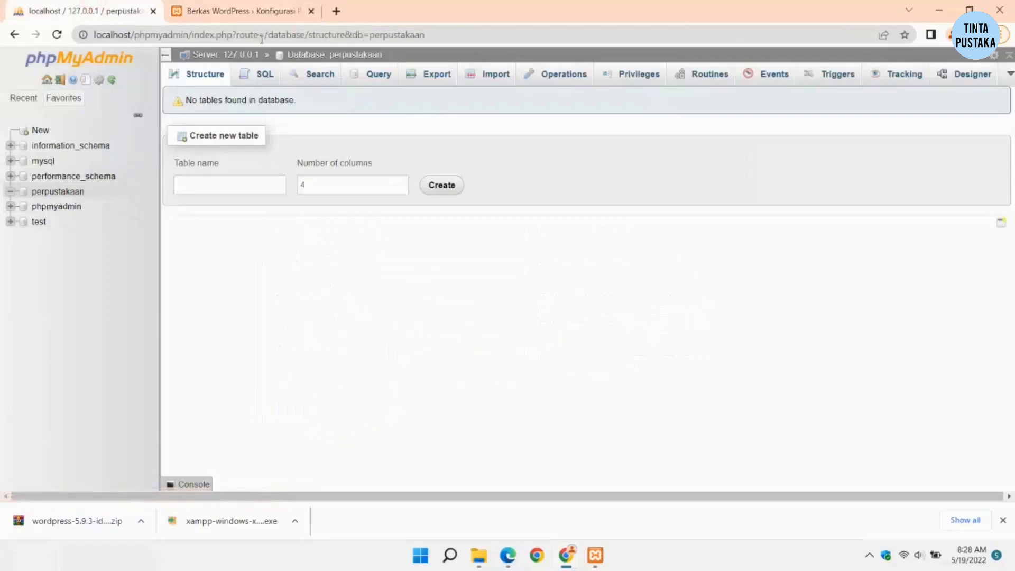
click(233, 11)
double_click(454, 195)
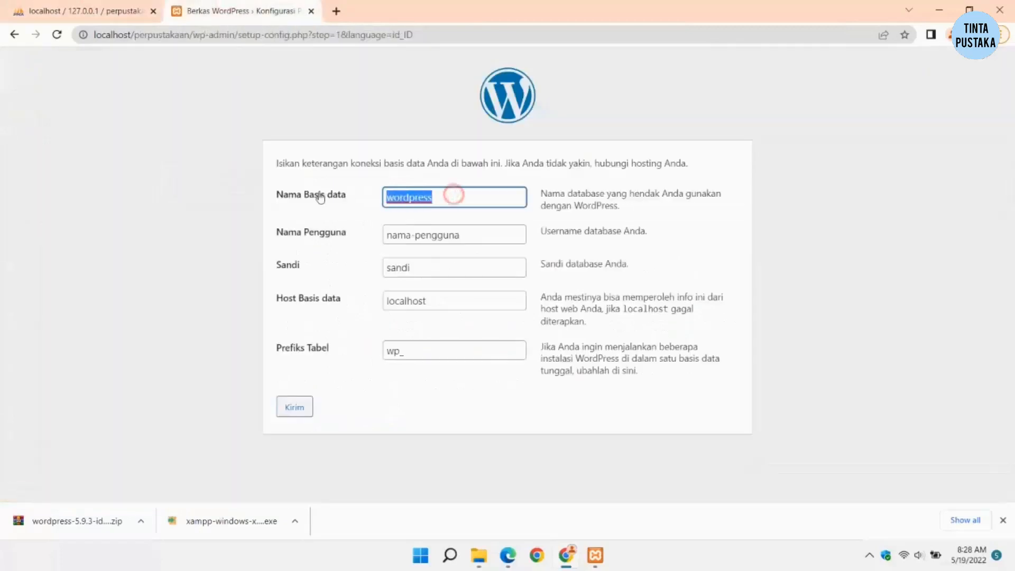
text(perpustakaan)
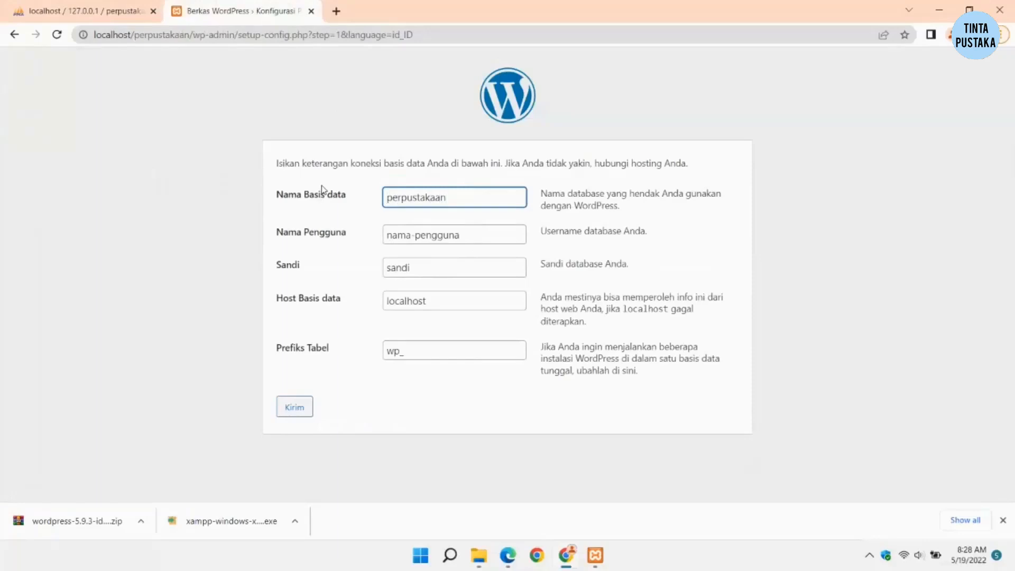
triple_click(486, 236)
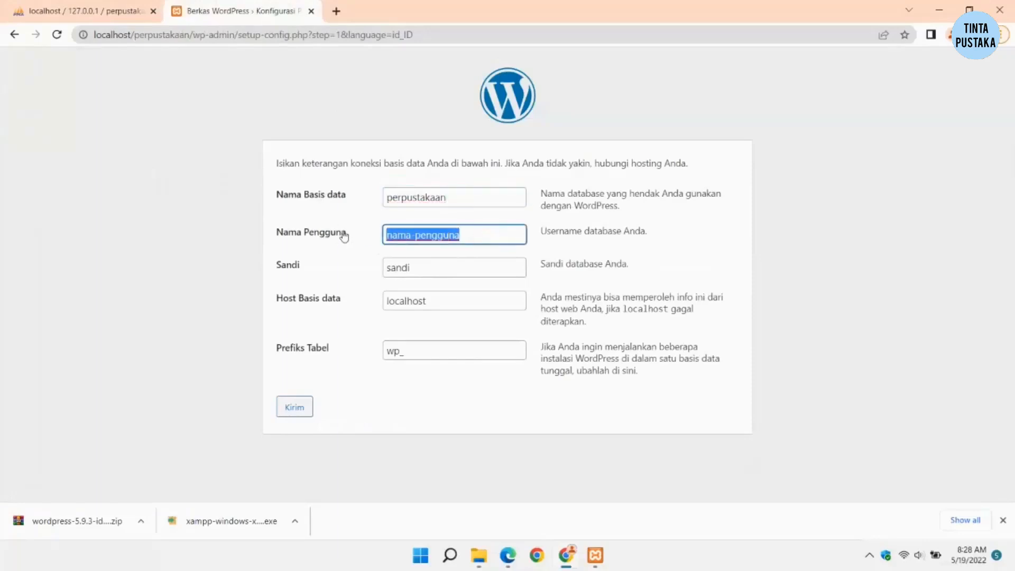
text(root)
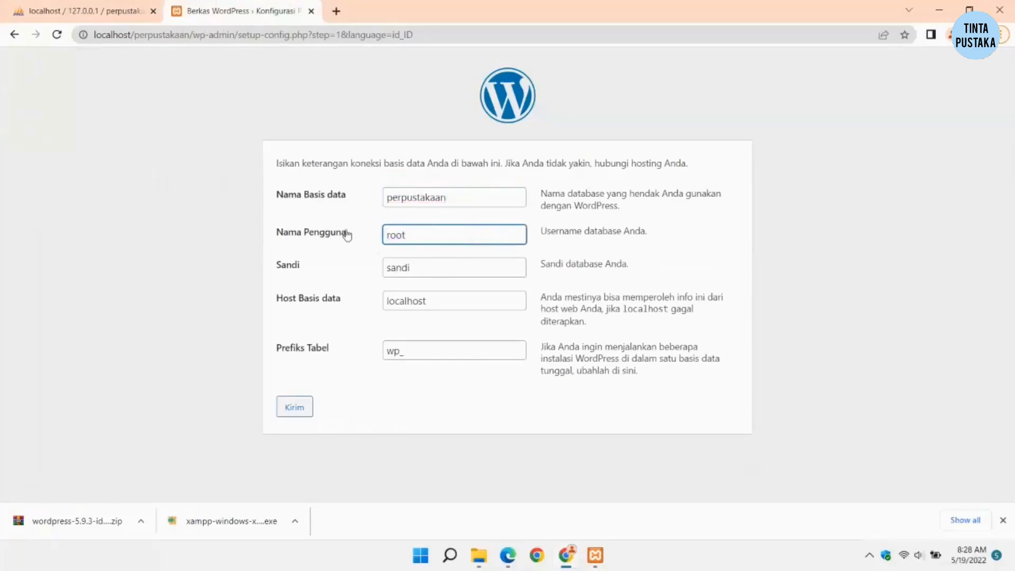
click(596, 243)
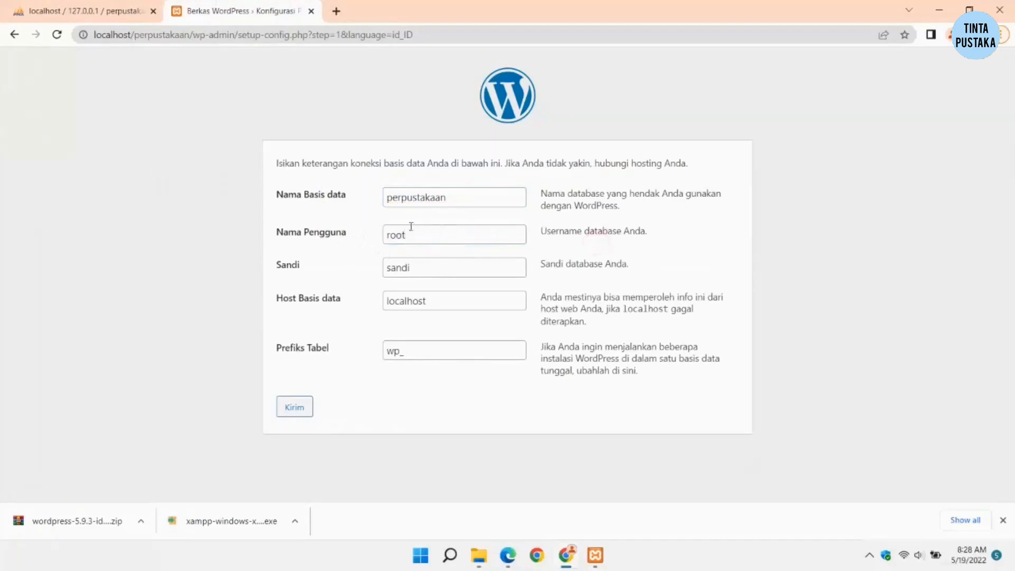
Step: Clear the database password and submit the connection details
double_click(440, 274)
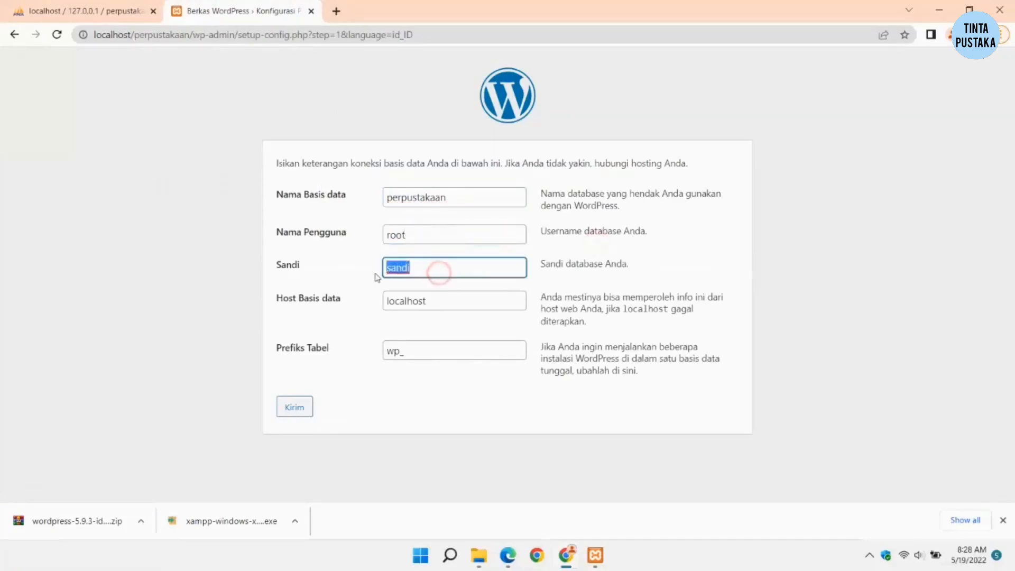
key(BackSpace)
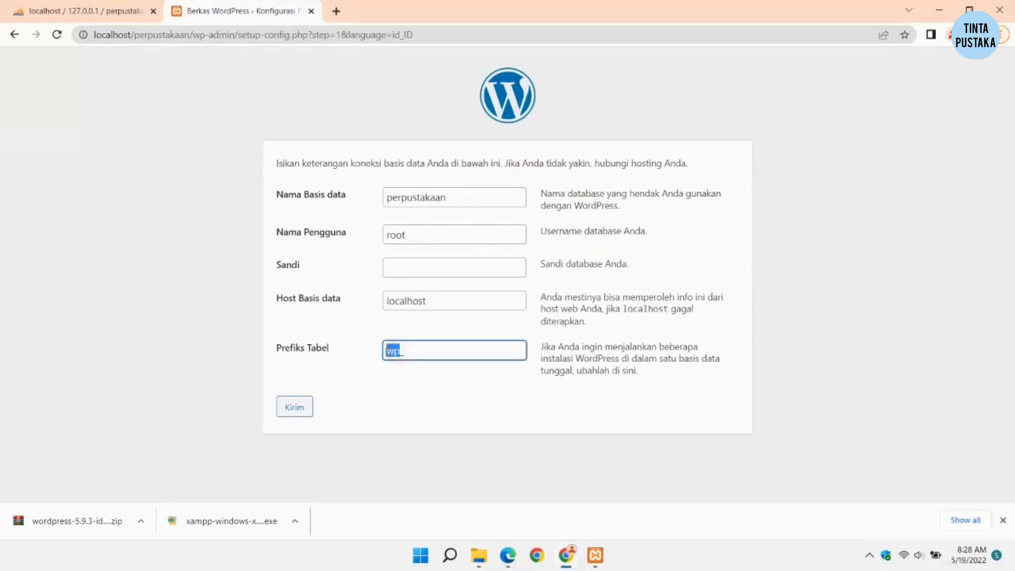
click(435, 383)
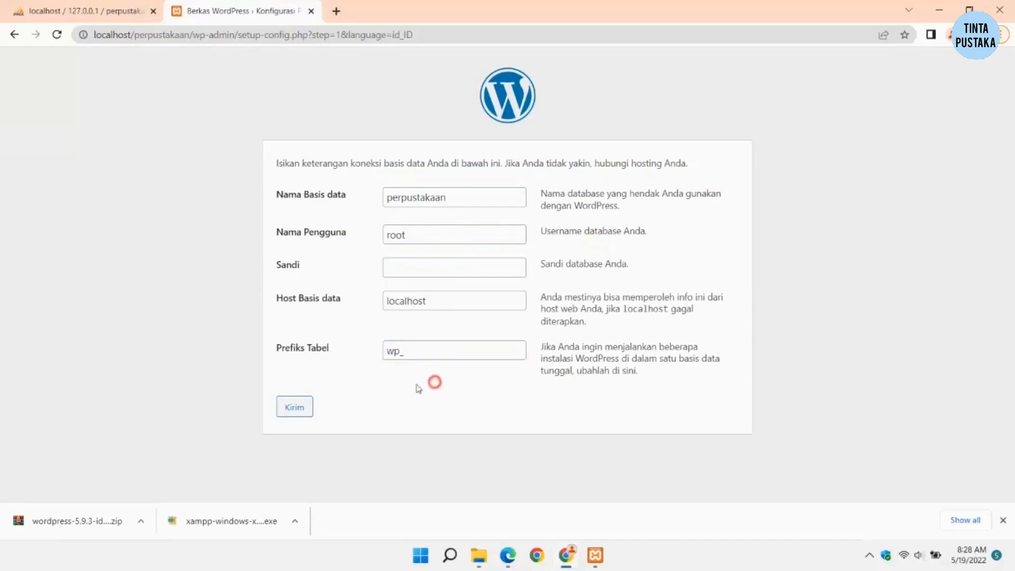
click(294, 409)
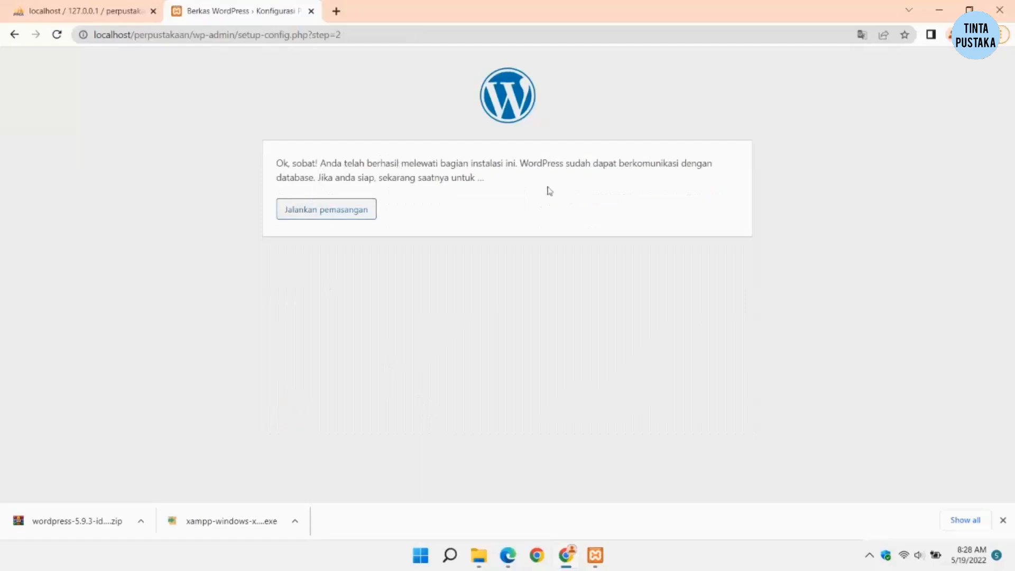
Step: Start the installation and enter site title 'Perpustakaan Digital' and admin username 'pustakawan'
click(342, 209)
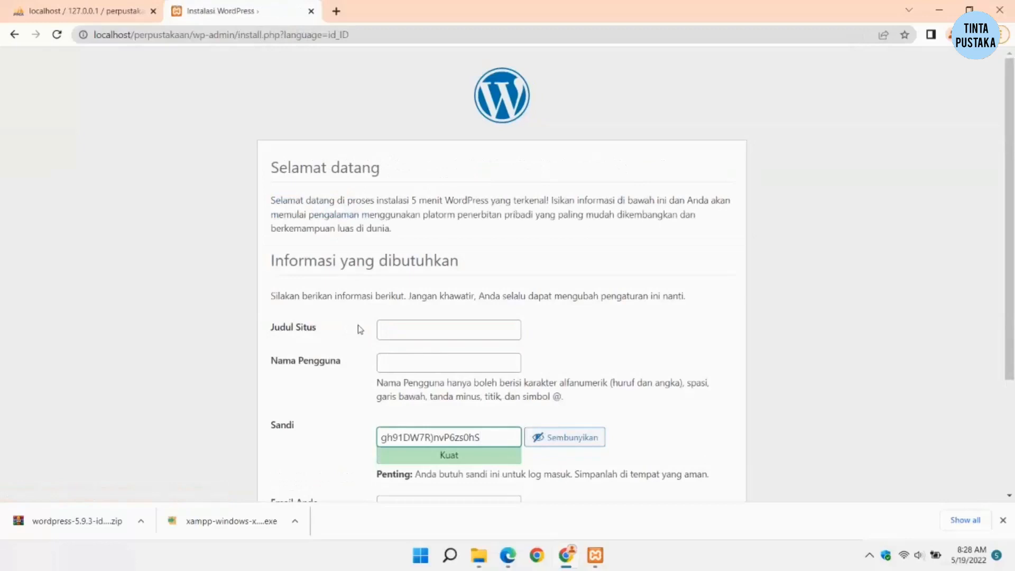
scroll(360, 328, down, 1)
click(397, 262)
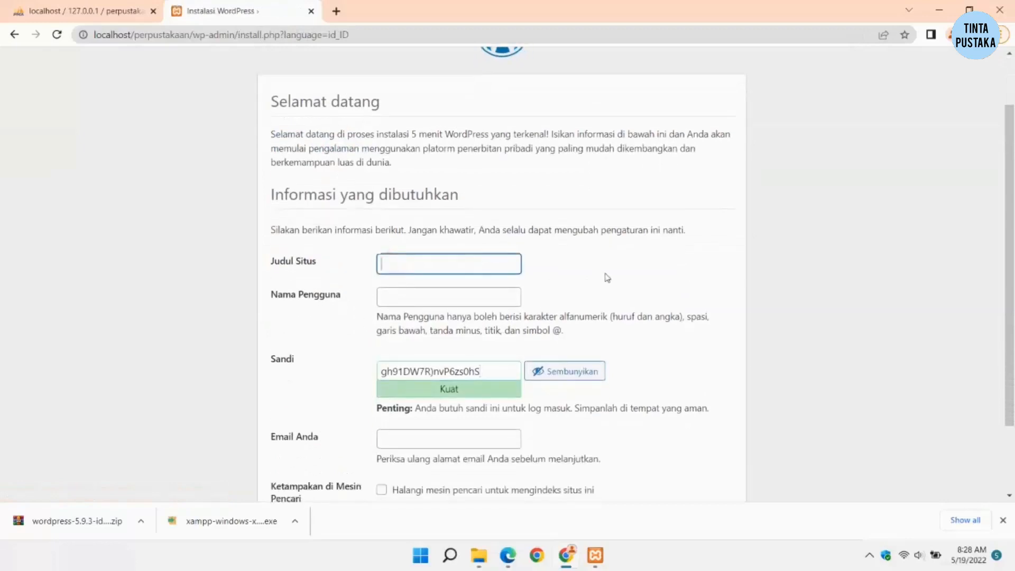
text(Perpustakaan Digital)
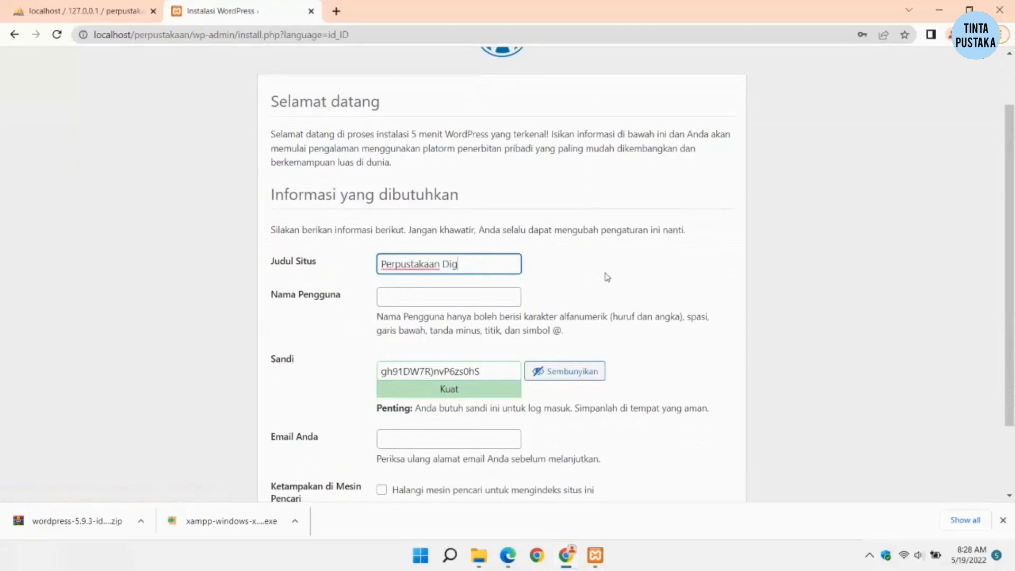
click(483, 299)
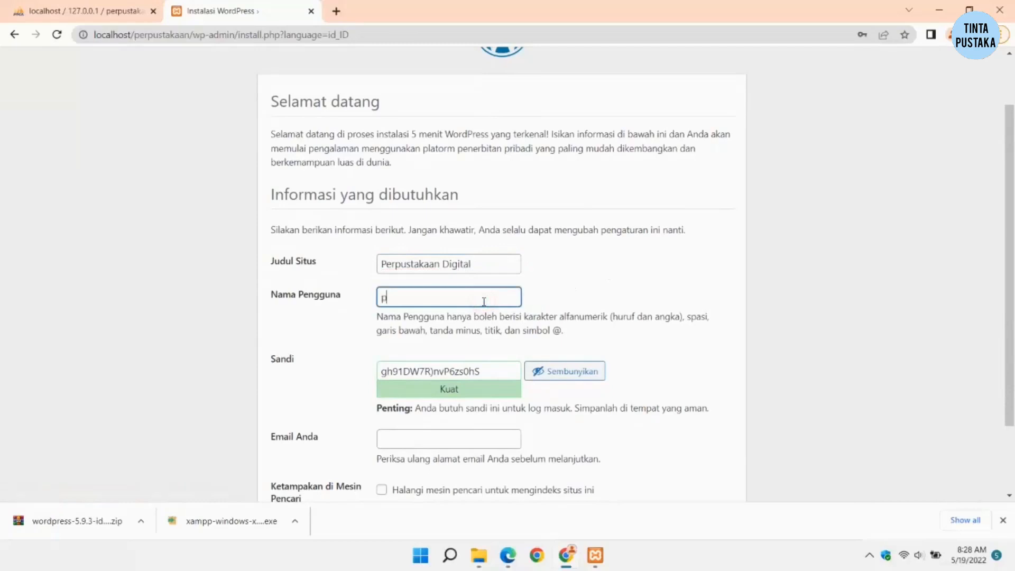
text(pustakawa)
Step: Replace the generated password with a weak one and confirm weak-password use
scroll(456, 361, down, 2)
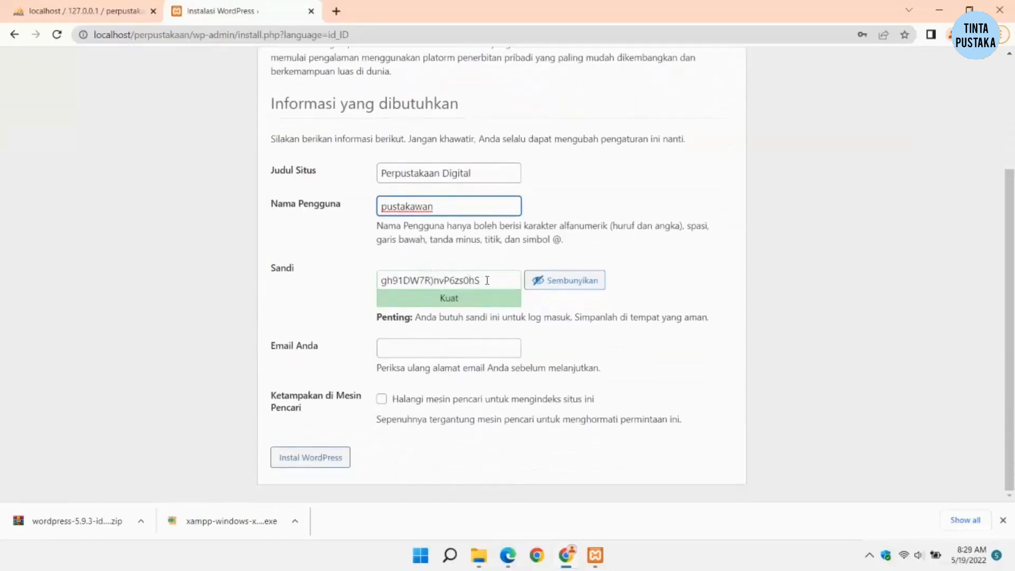
drag(488, 280, 349, 284)
key(BackSpace)
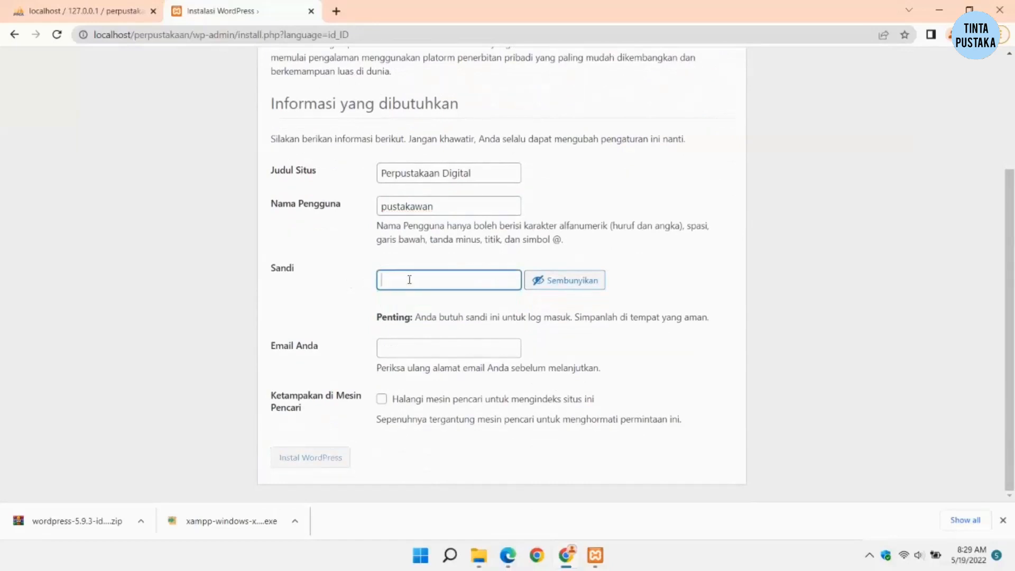
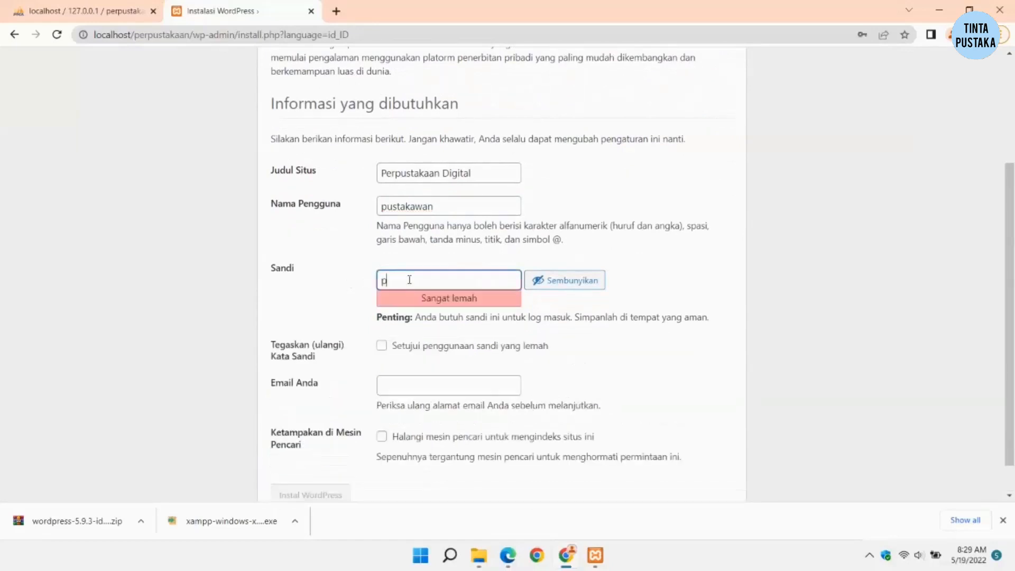
click(381, 346)
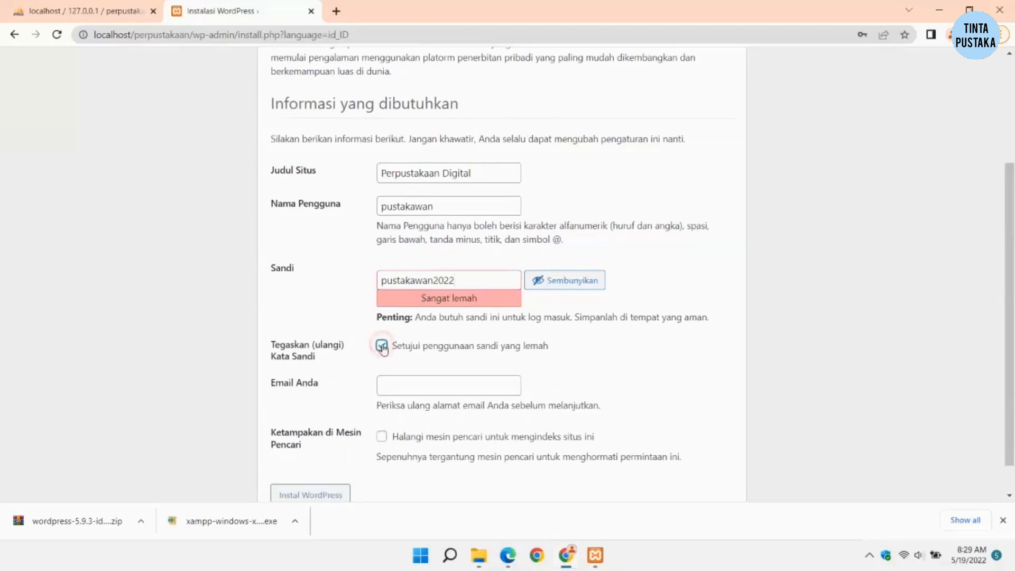
Step: Enter the admin e-mail address and install WordPress
click(398, 382)
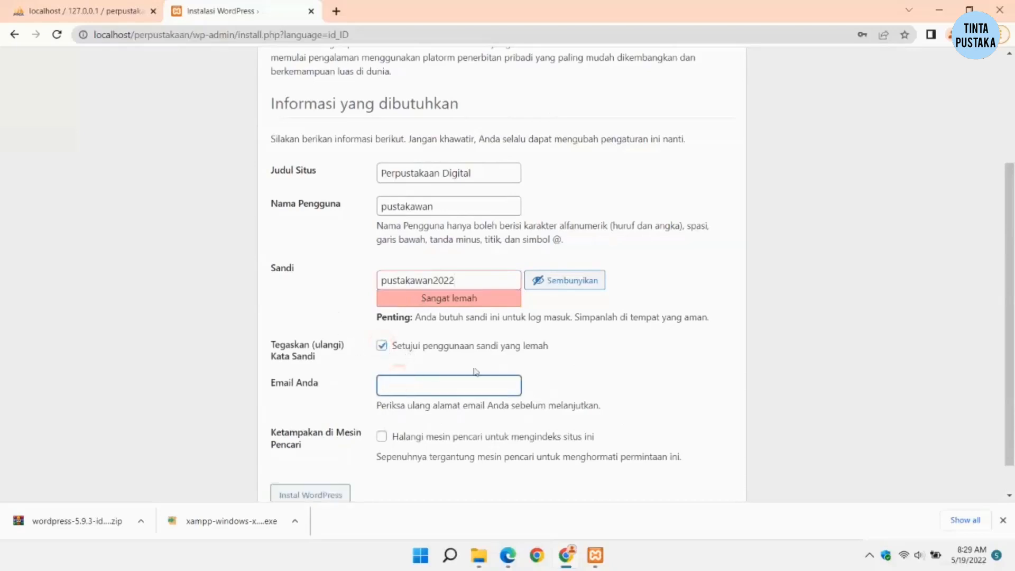
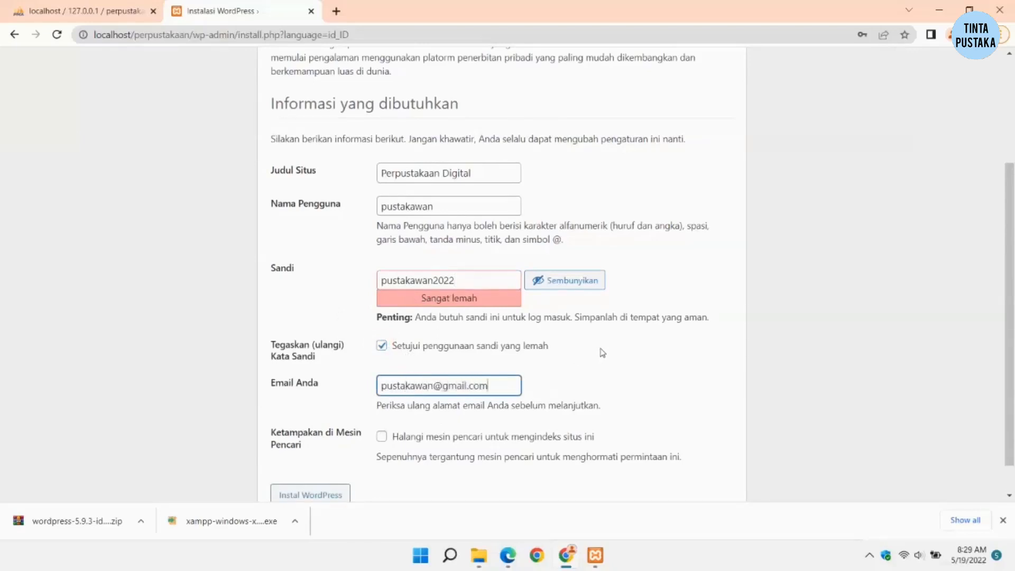
click(601, 350)
scroll(605, 357, down, 1)
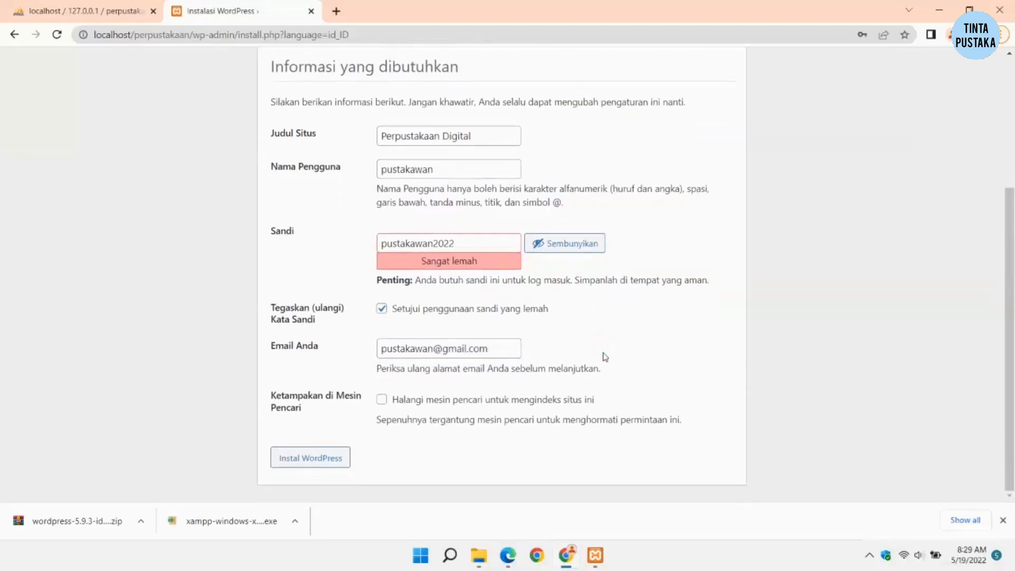
click(288, 462)
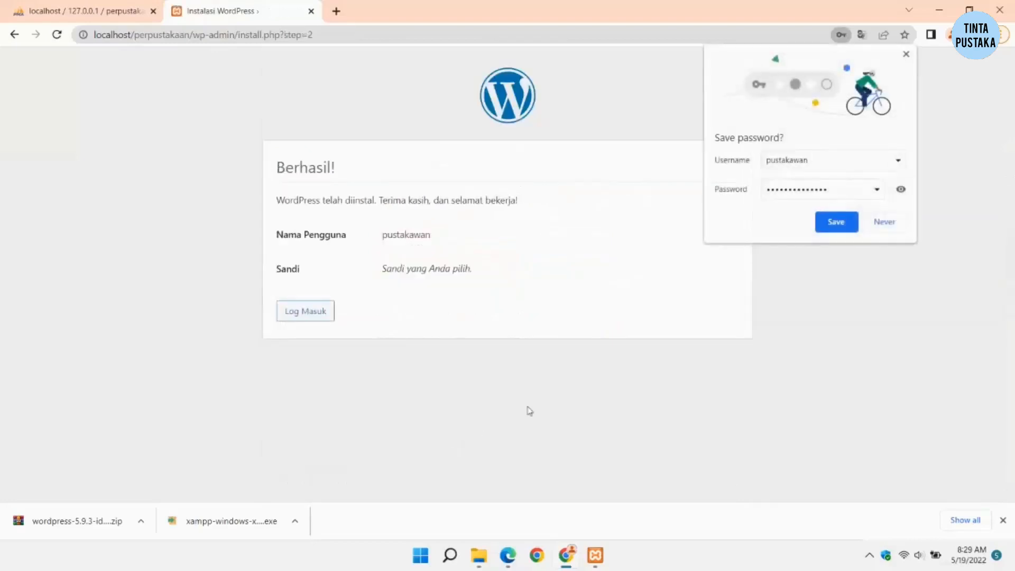
Step: Decline saving the password, go to the login page, and preview the site homepage in a new tab
click(892, 224)
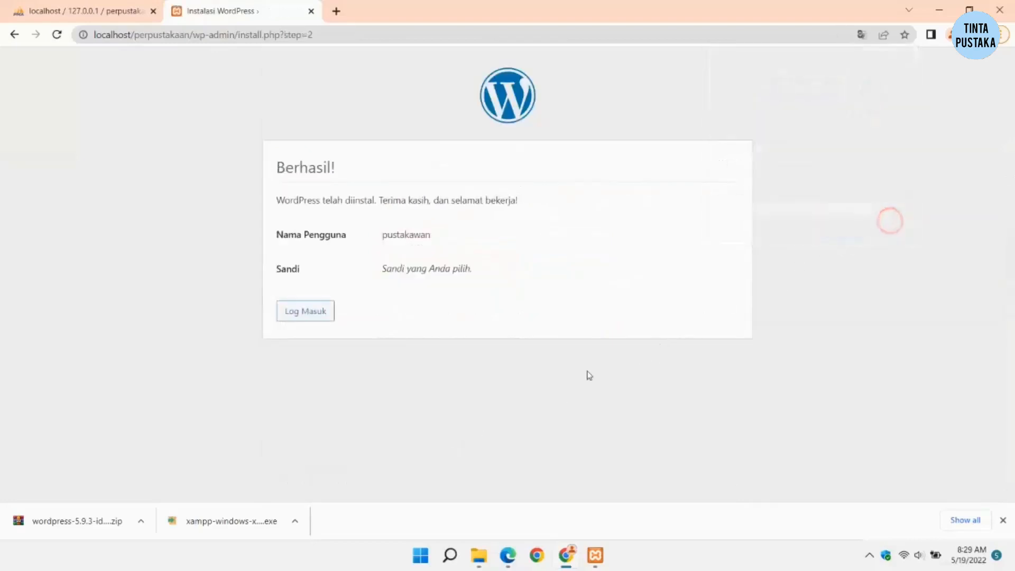
click(320, 315)
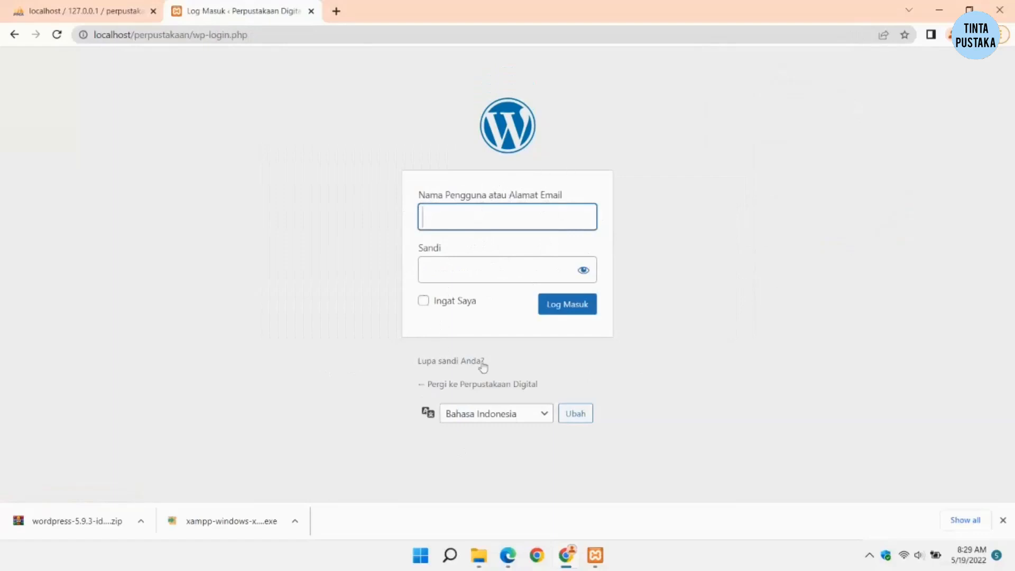
right_click(482, 386)
click(507, 395)
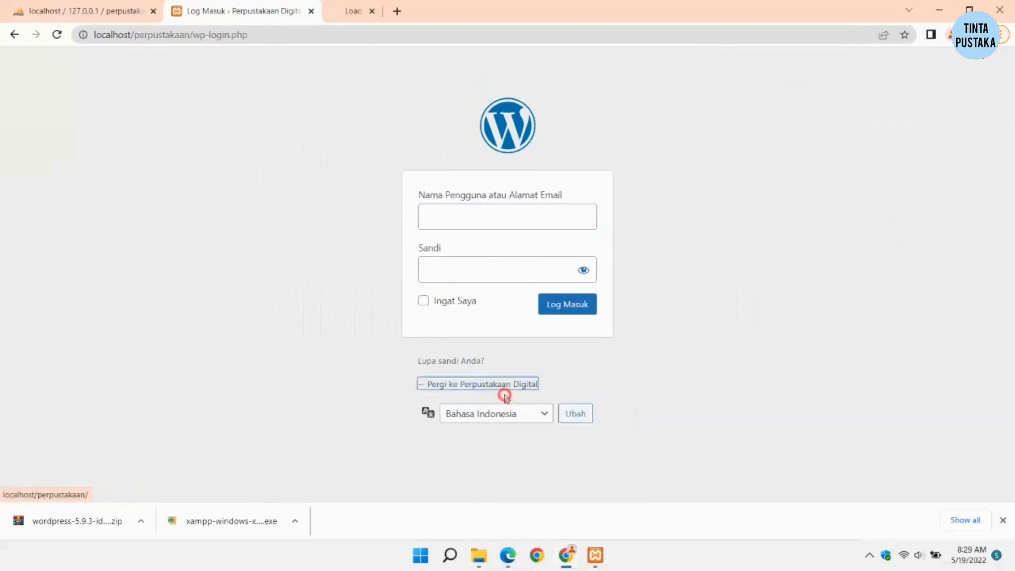
click(385, 11)
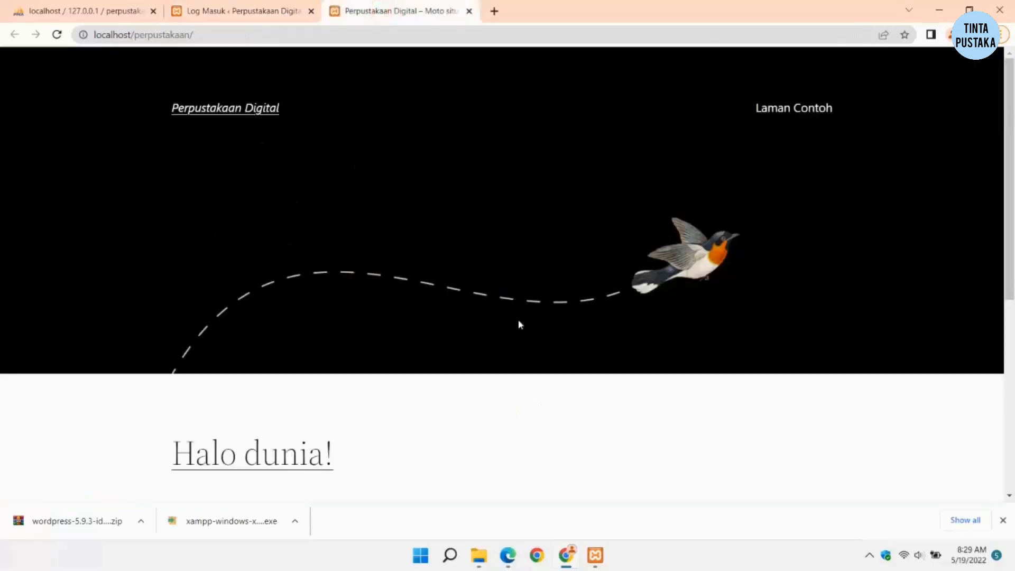
scroll(253, 318, down, 5)
scroll(251, 297, up, 5)
click(207, 5)
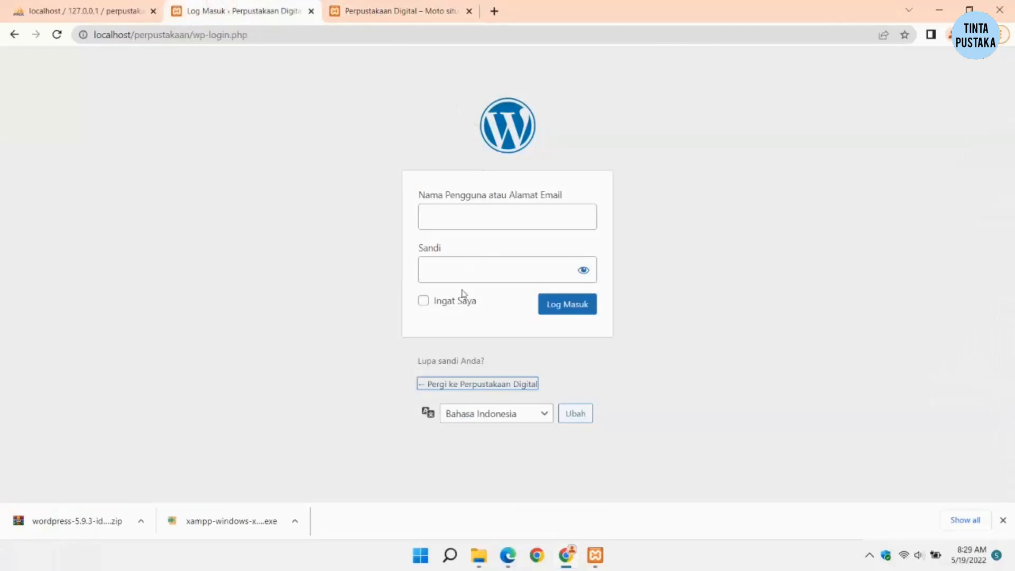
Step: Try logging in as 'perpustakaan' with the admin password, then return to phpMyAdmin
click(445, 222)
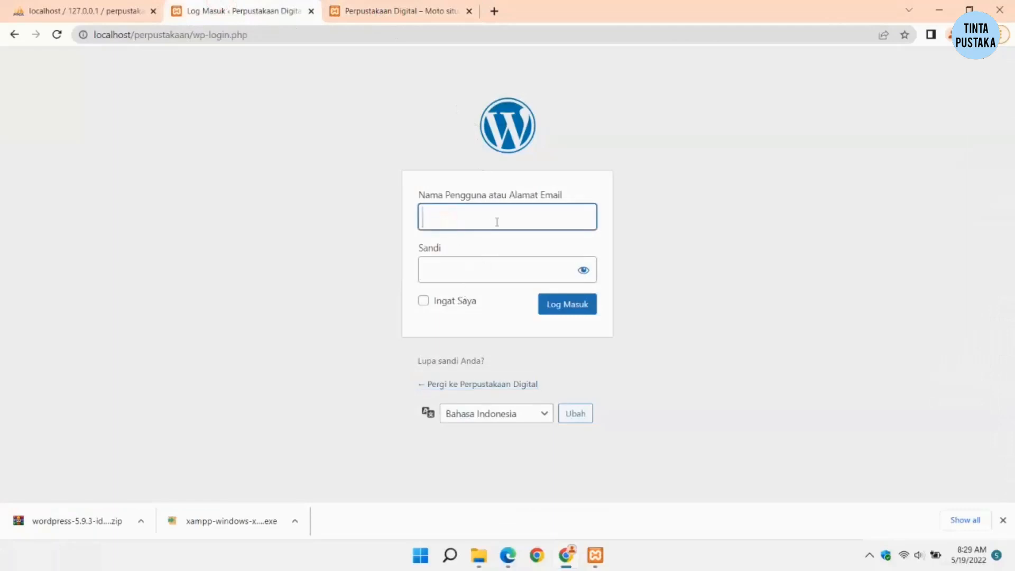
text(perpustakaan)
key(Tab)
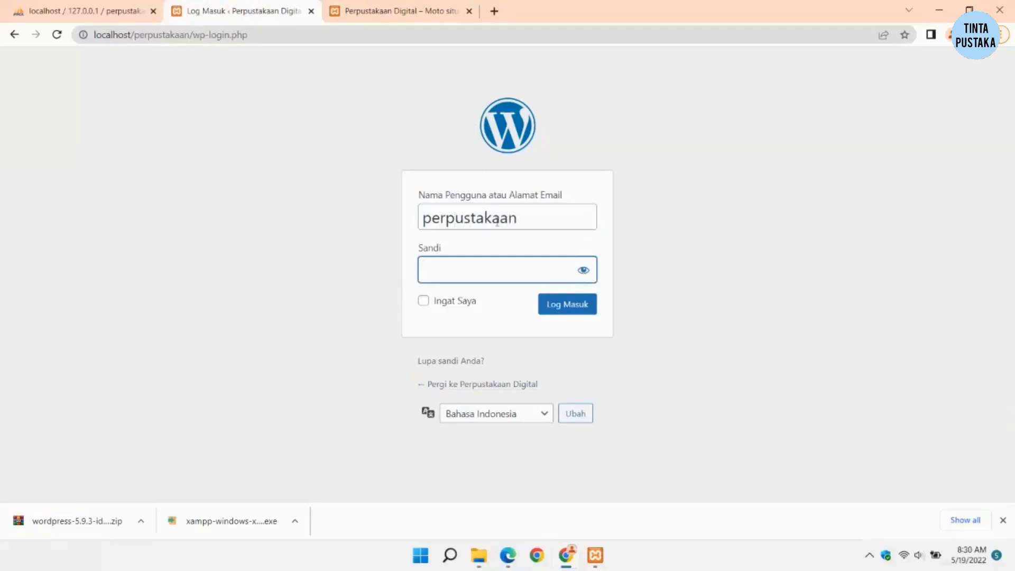
text(***************)
click(583, 270)
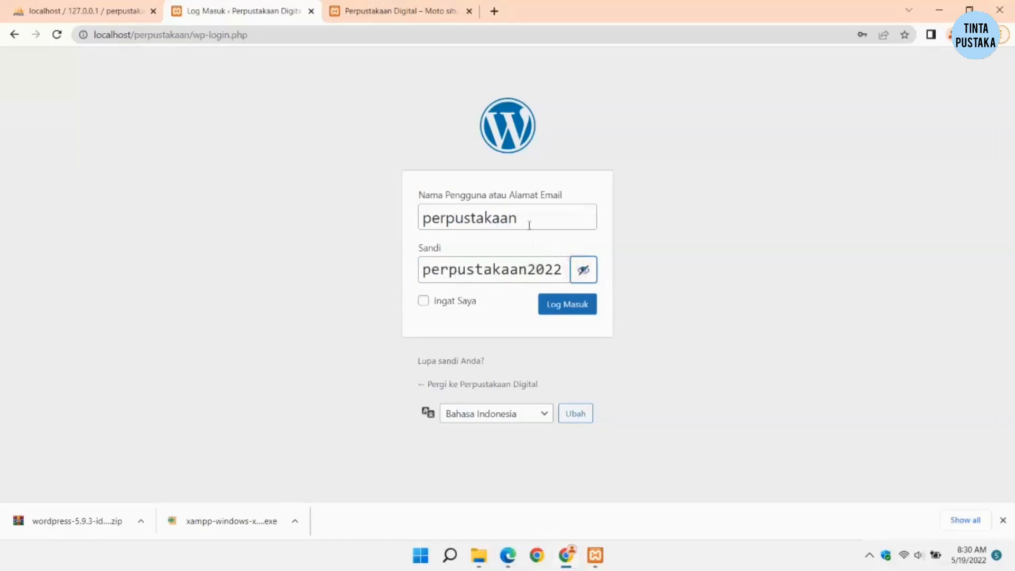
click(560, 310)
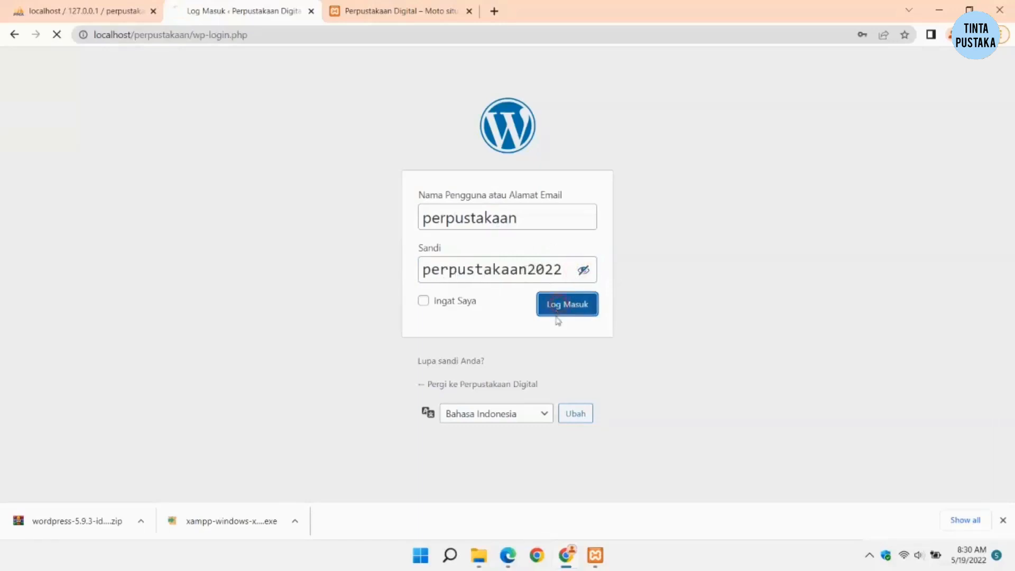
click(91, 7)
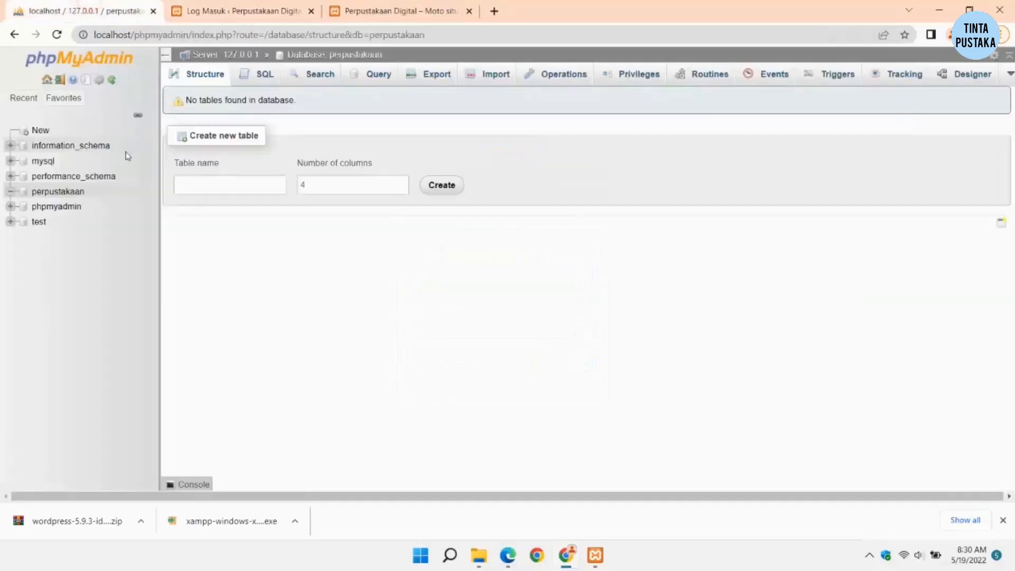
Step: Find the admin username in wp_users, then enter 'pustakawan' and the password on the login form
click(55, 193)
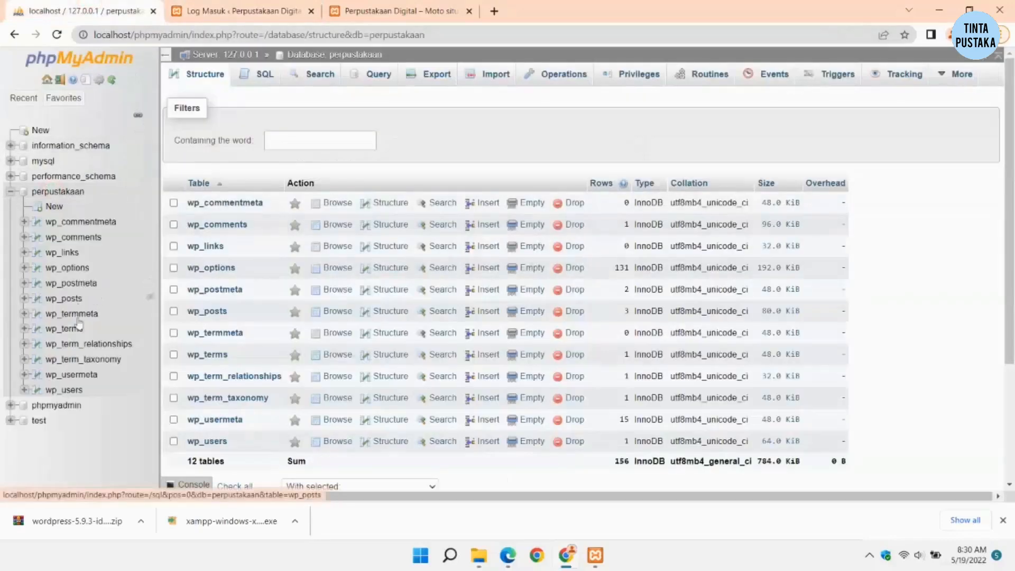
click(80, 389)
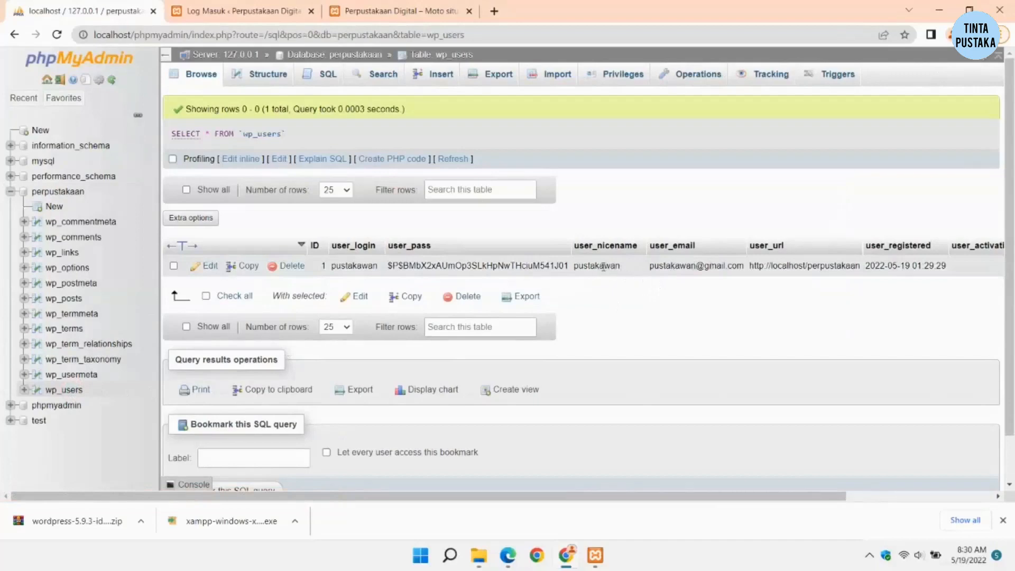
click(244, 10)
text(pustakawan)
key(Tab)
text(p*****)
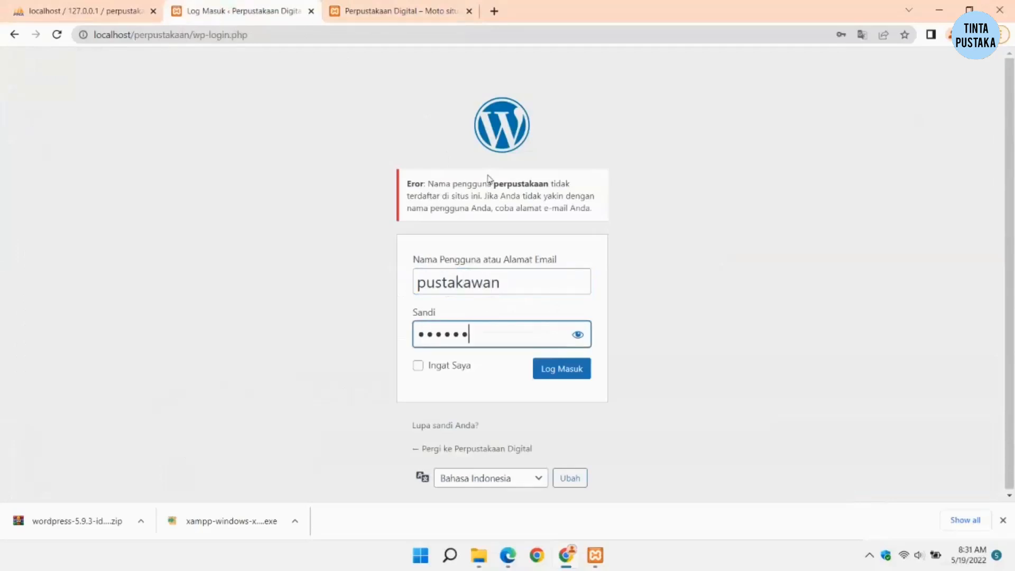
text(********)
Step: Reveal the password, log in to the Dasbor, preview the front page, and open the 2.txt notes
click(578, 334)
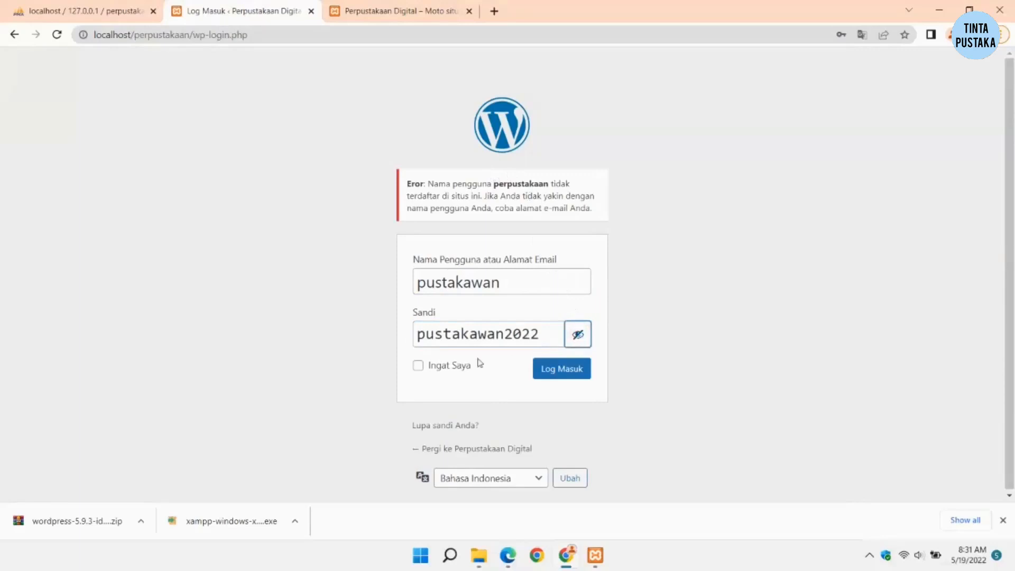
click(561, 369)
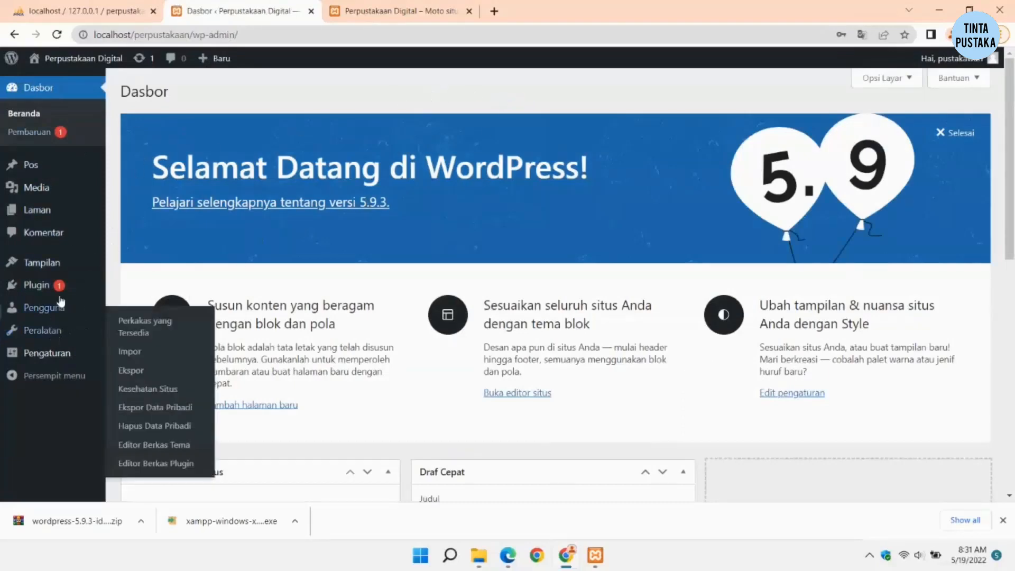
click(415, 10)
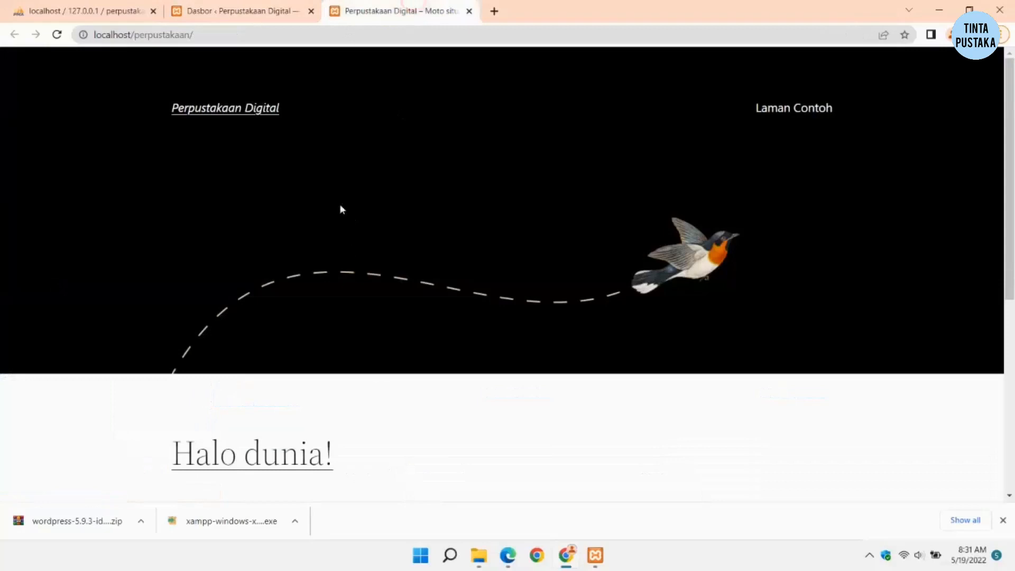
click(238, 11)
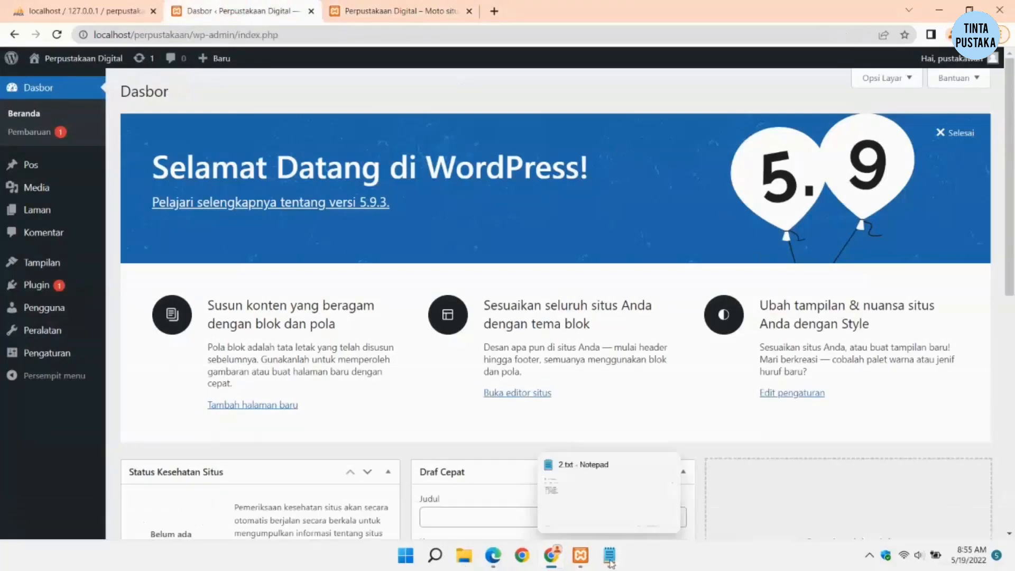
click(610, 555)
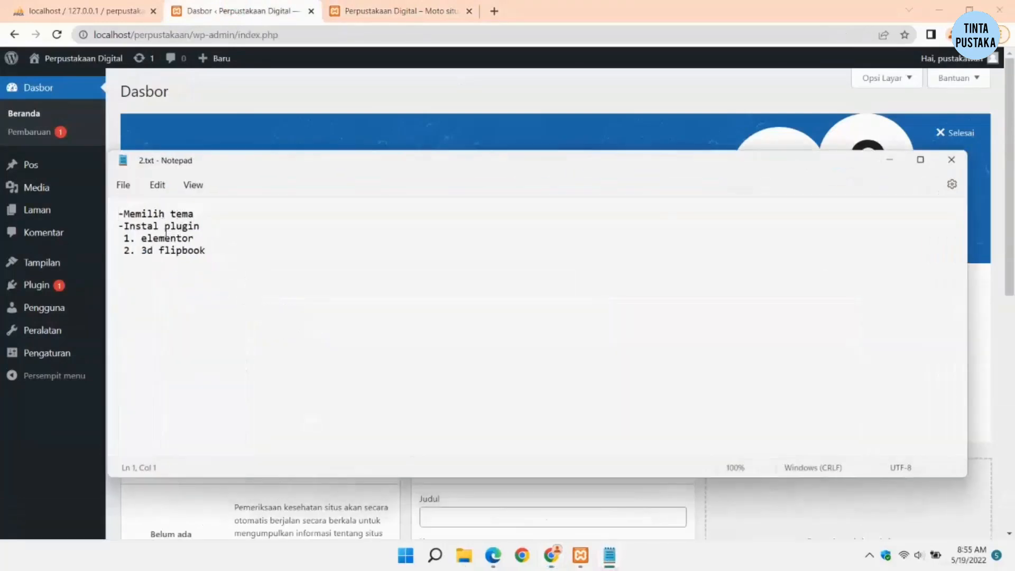
Step: Install and activate the Astra theme from Tema > Tambah Baru
click(890, 159)
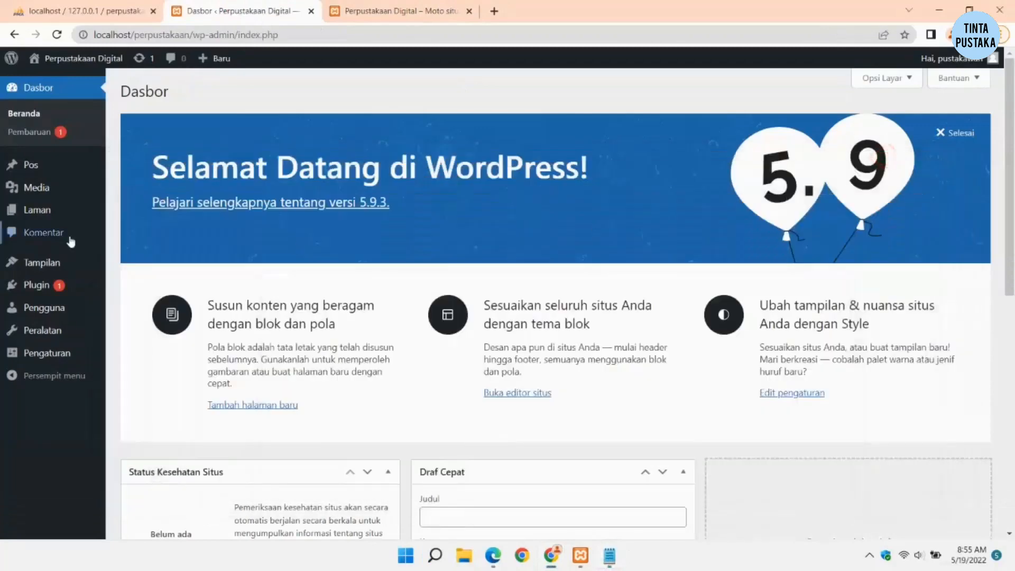
mouse_move(45, 265)
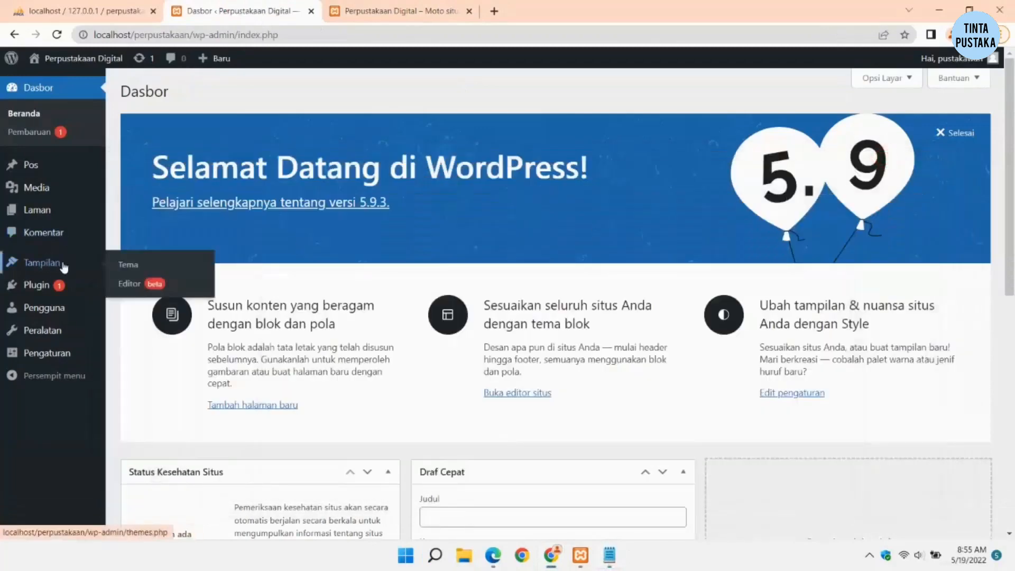
click(132, 270)
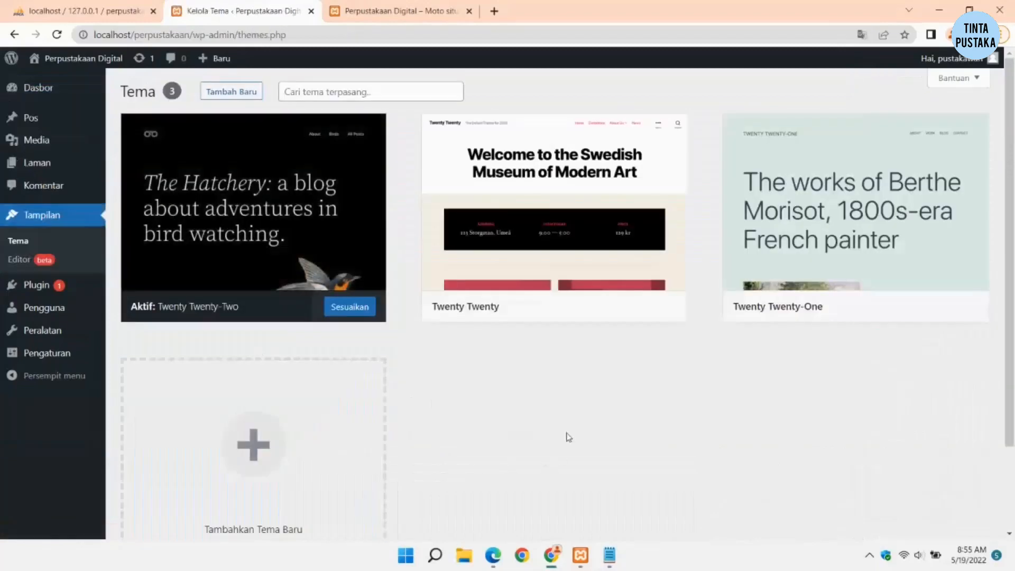
click(227, 93)
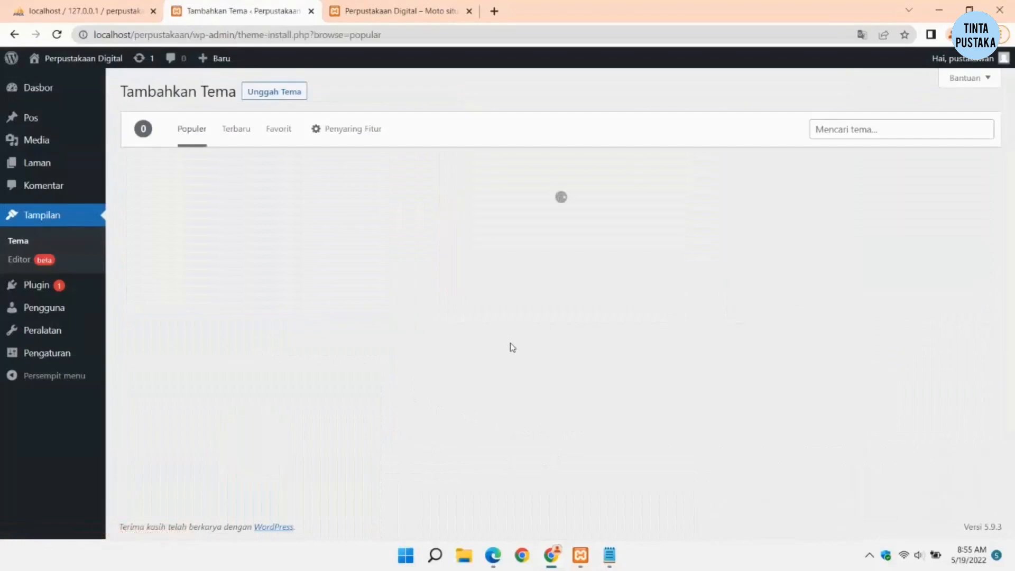
click(847, 133)
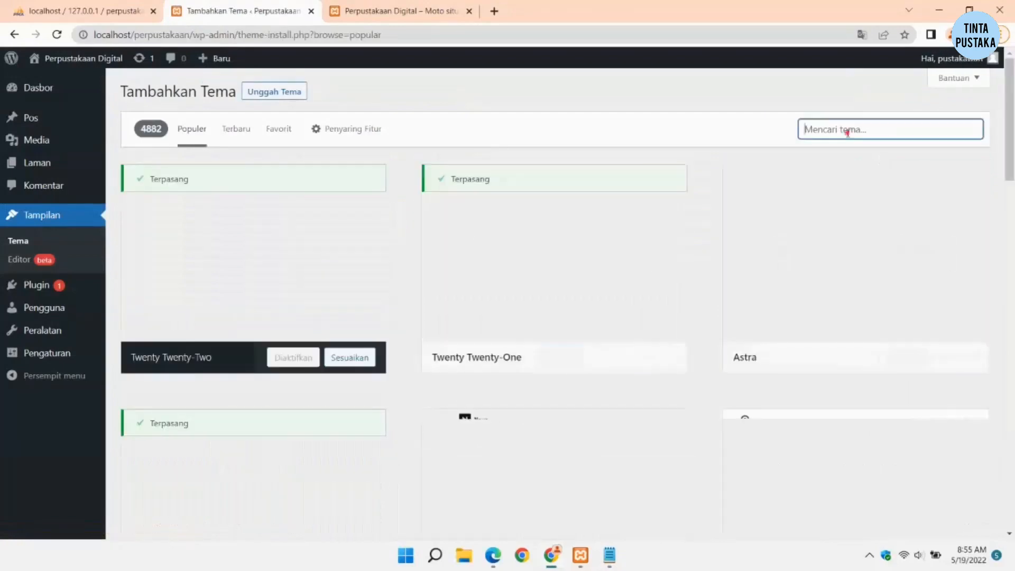
mouse_move(917, 356)
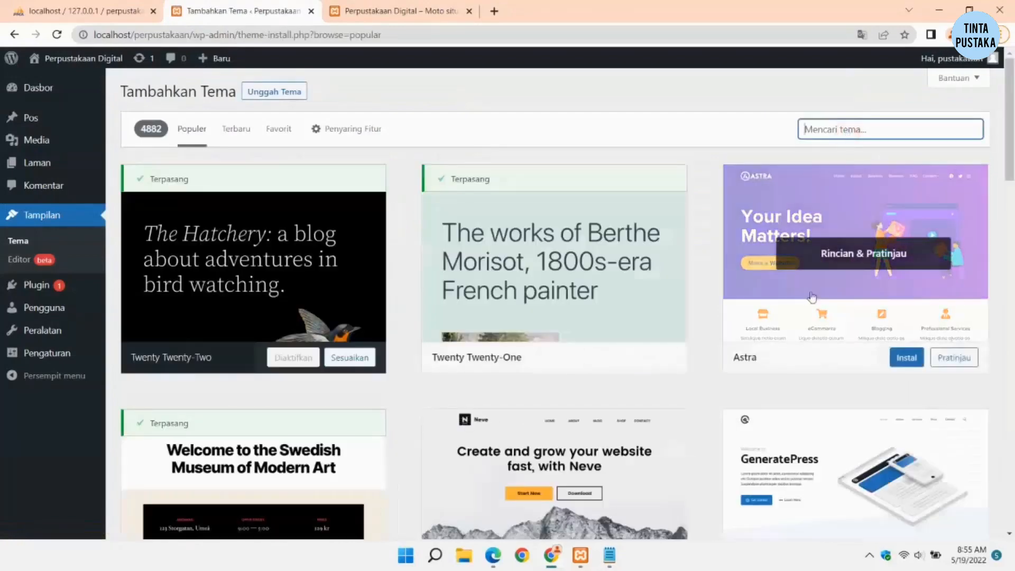
click(906, 359)
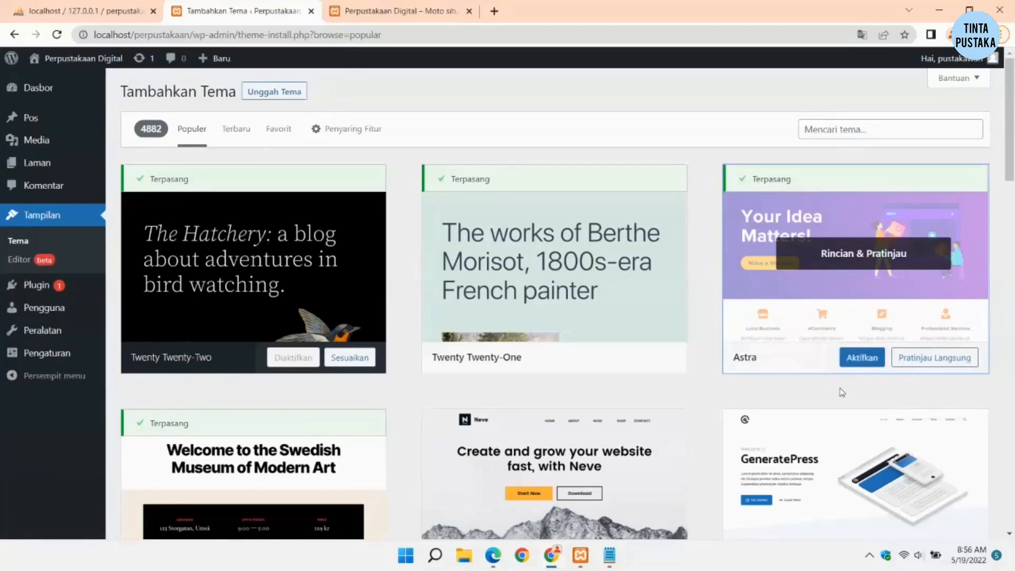
click(857, 364)
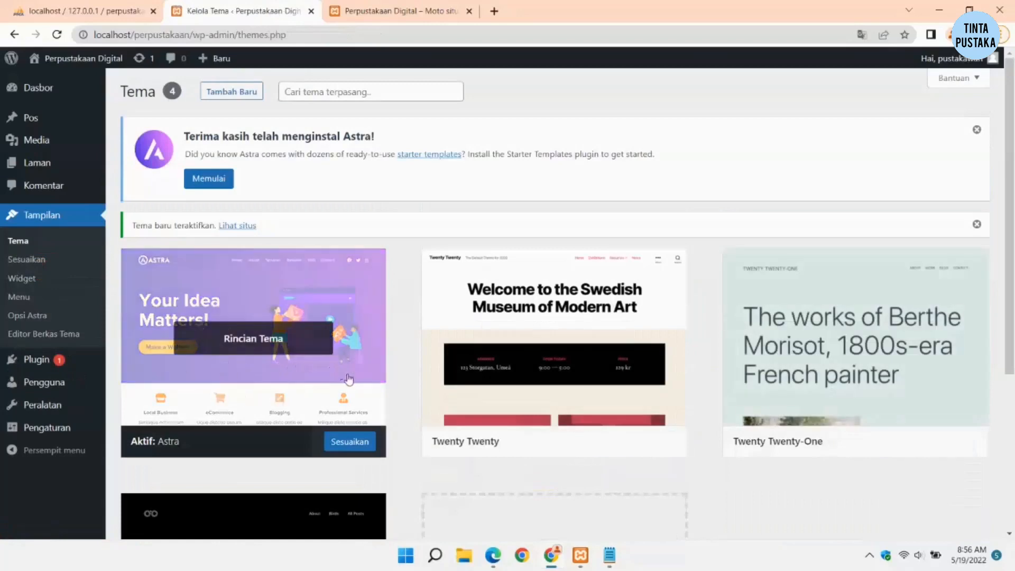
Step: Delete the Twenty Twenty and Twenty Twenty-One themes
scroll(524, 324, down, 3)
scroll(510, 352, up, 1)
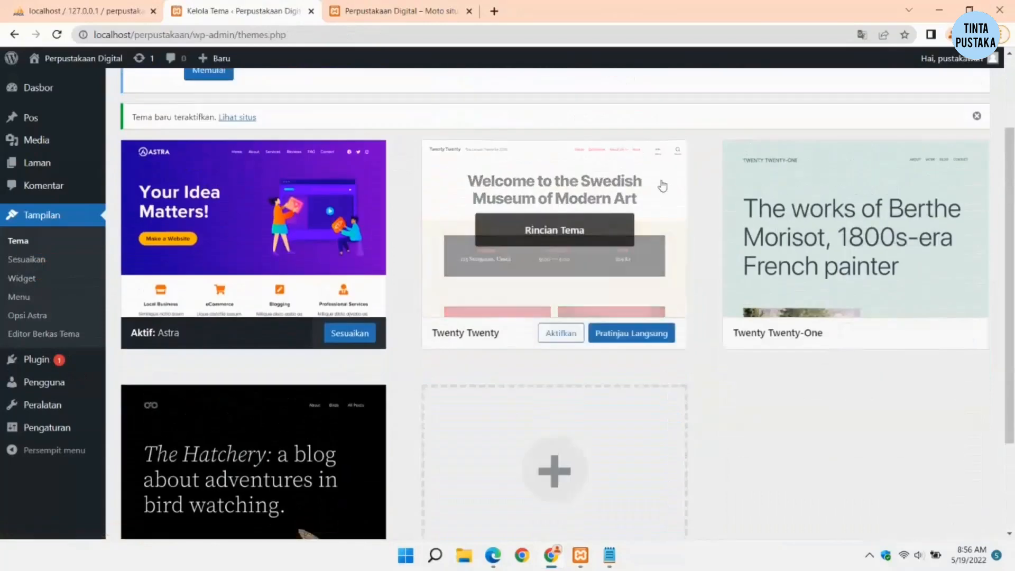
click(663, 186)
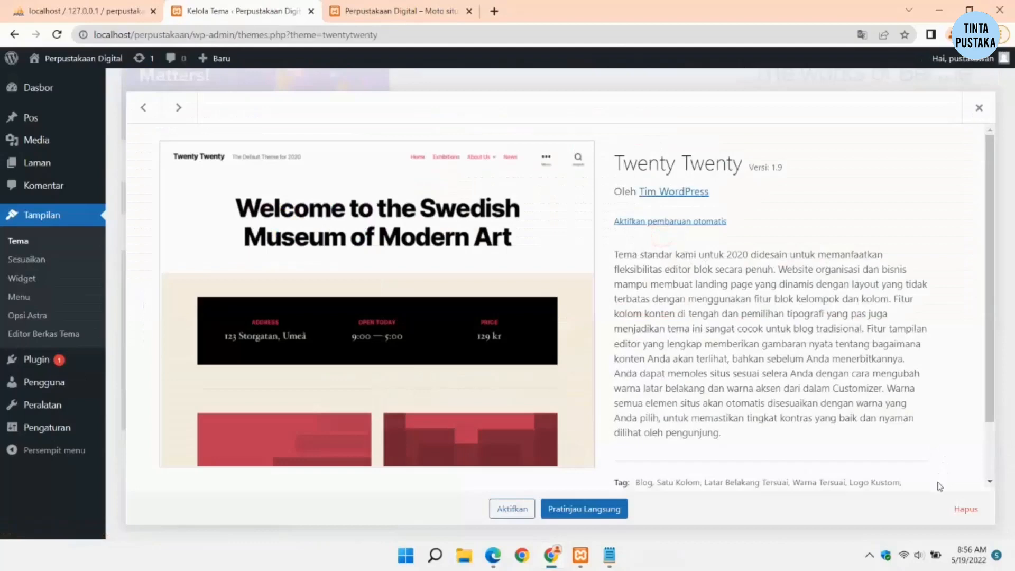
click(959, 515)
click(572, 142)
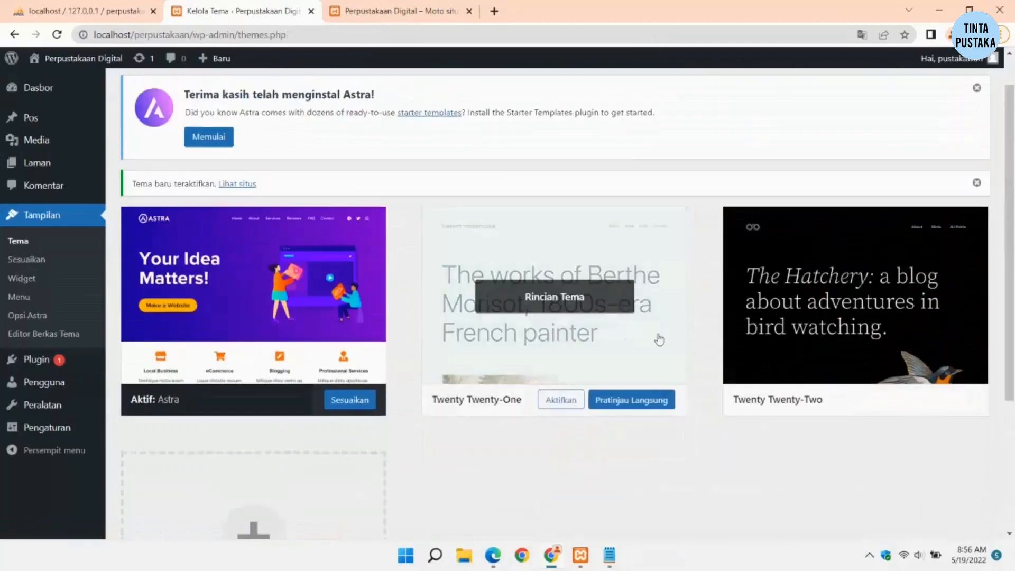
click(654, 339)
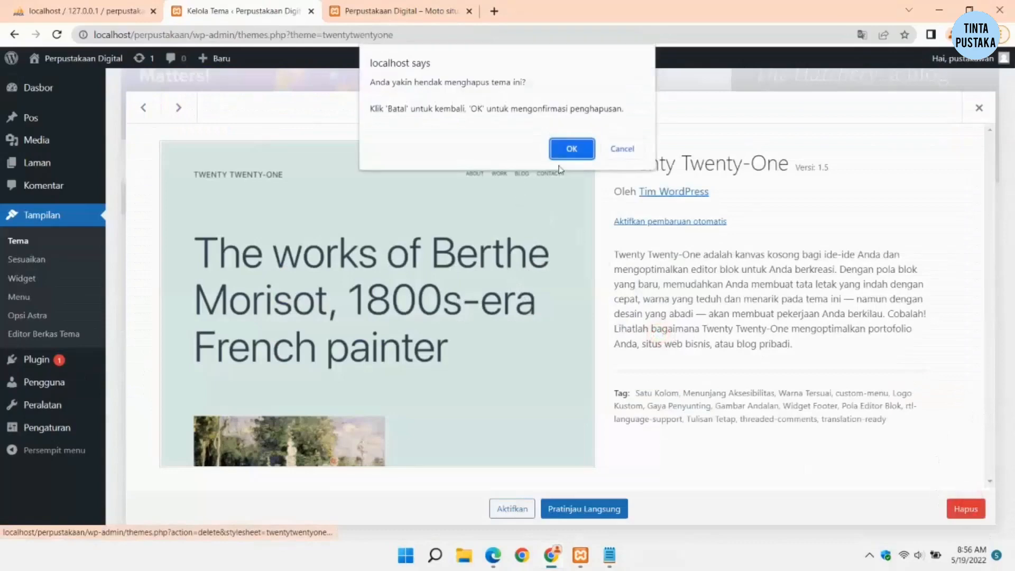
click(570, 150)
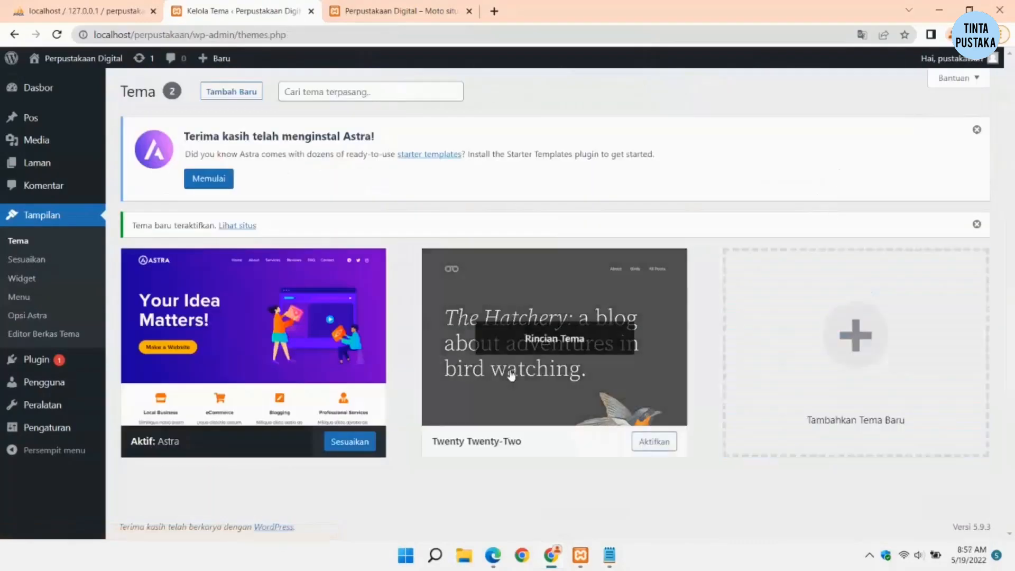
Step: Delete the Twenty Twenty-Two theme, leaving only Astra, and switch to the front page
click(510, 374)
click(967, 509)
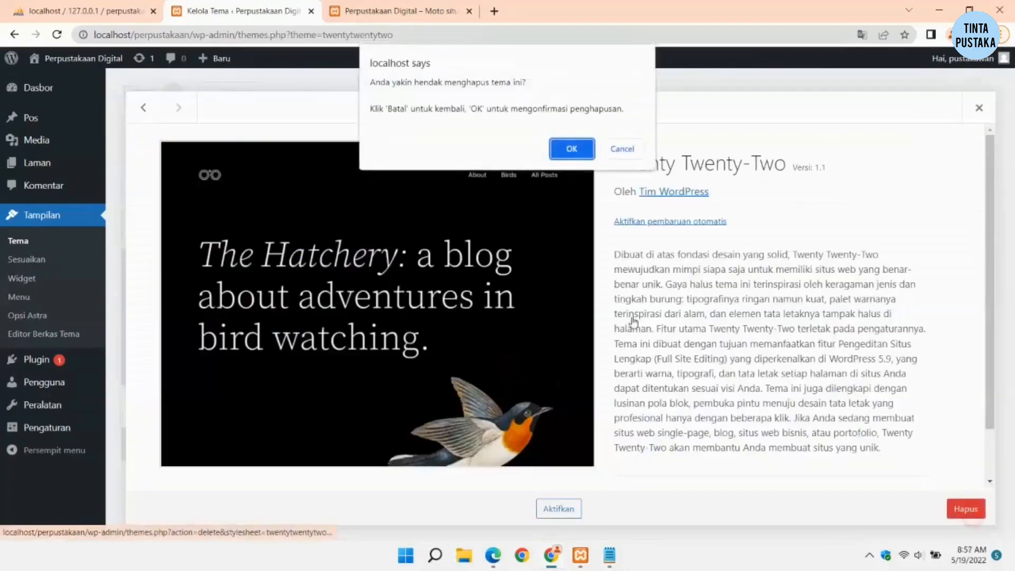
click(572, 148)
click(254, 381)
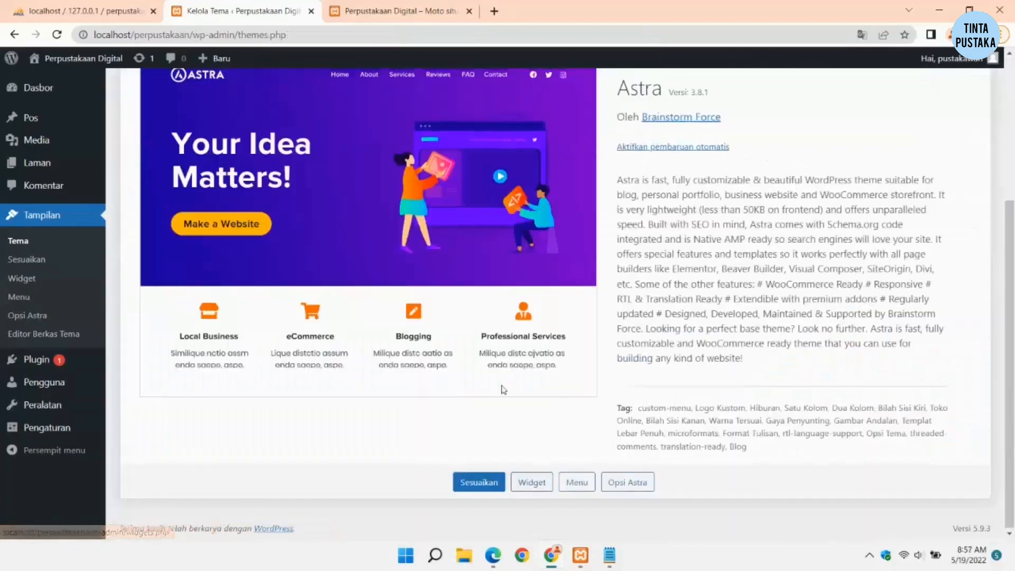
scroll(382, 257, up, 4)
click(378, 11)
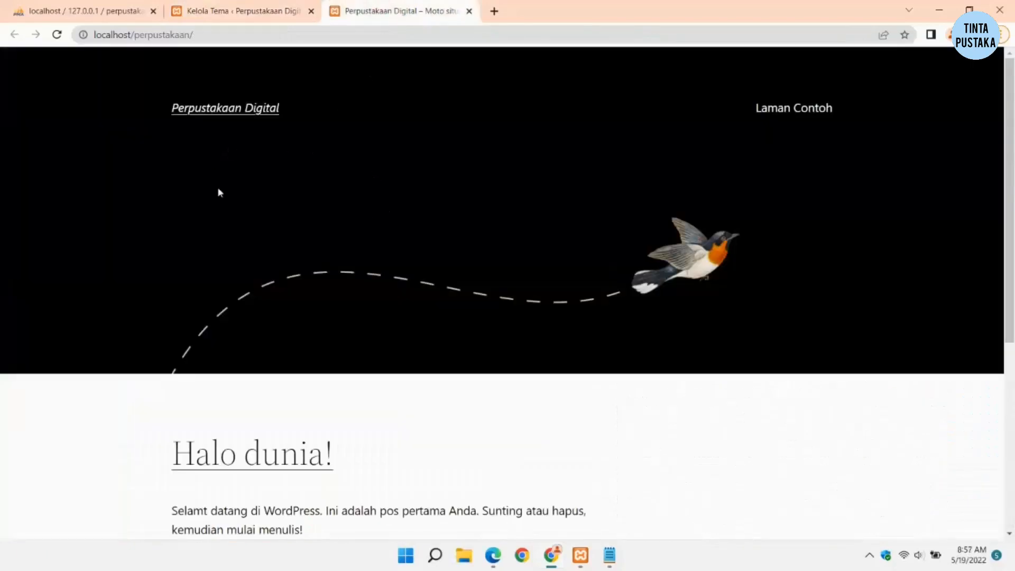
Step: Reload the front page to see the Astra layout, then go back to the themes page
click(56, 34)
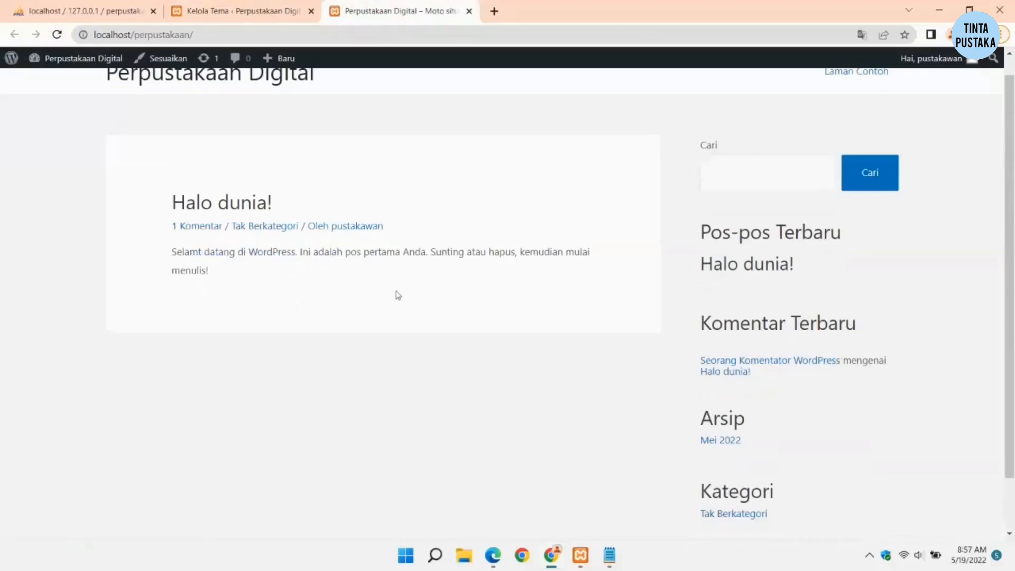
scroll(255, 121, up, 1)
click(250, 9)
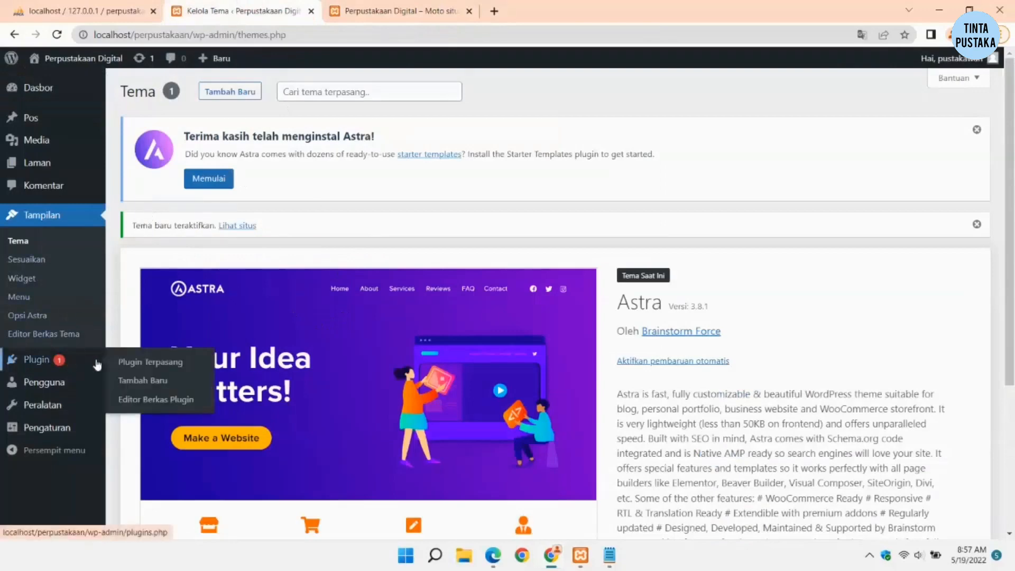
Step: Check the elementor plugin step in 2.txt, then go to Plugin Terpasang and the add-plugins page
click(609, 556)
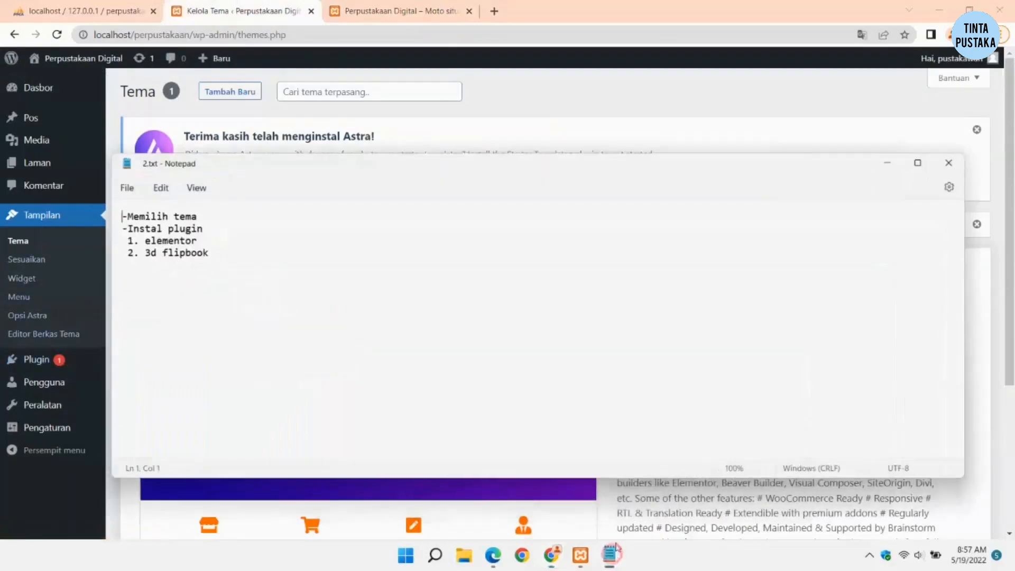
drag(195, 239, 153, 239)
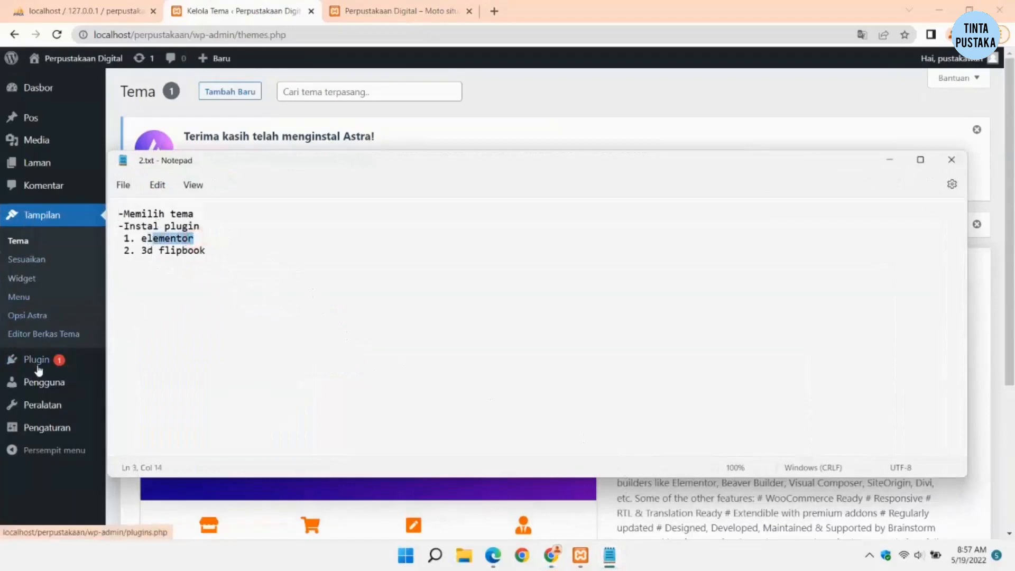
click(886, 160)
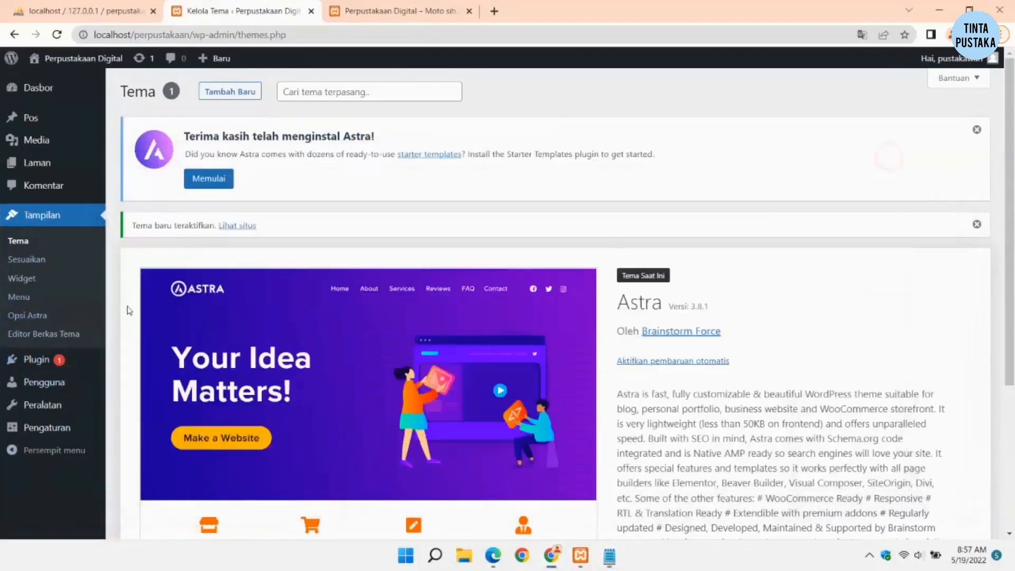
click(38, 361)
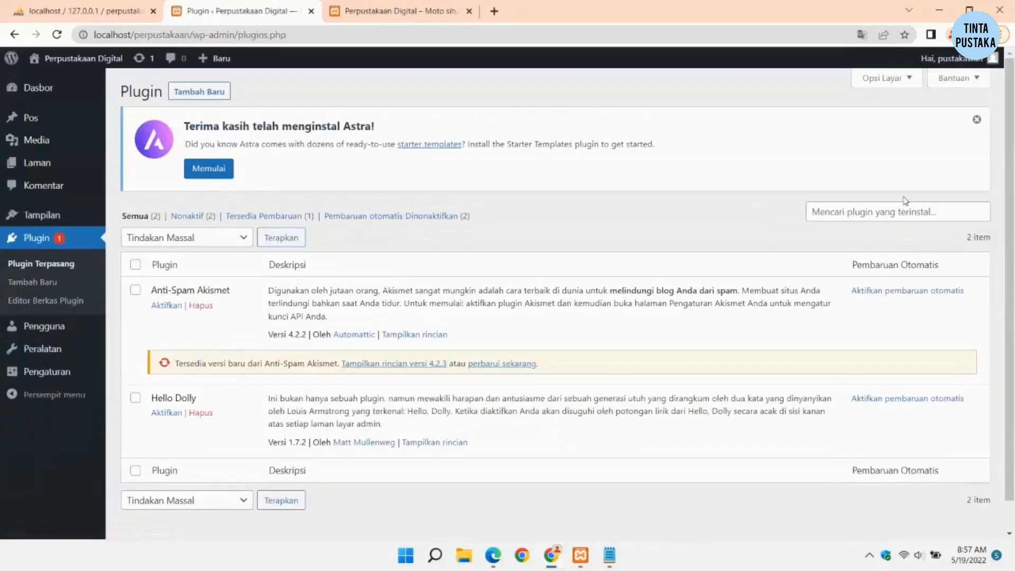
click(199, 92)
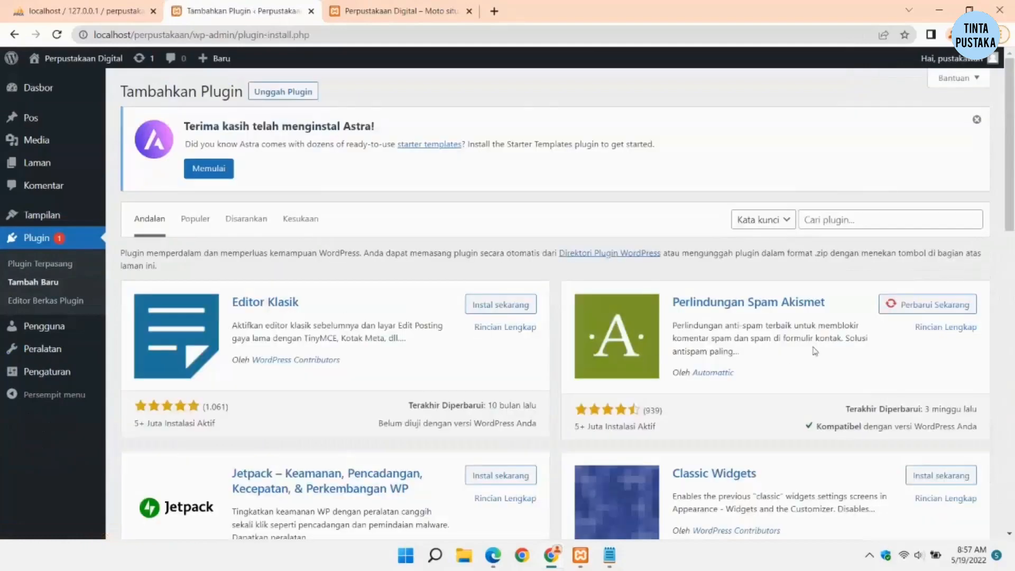
Step: Search for 'ele' and install the Elementor website builder plugin
click(832, 222)
text(elementor)
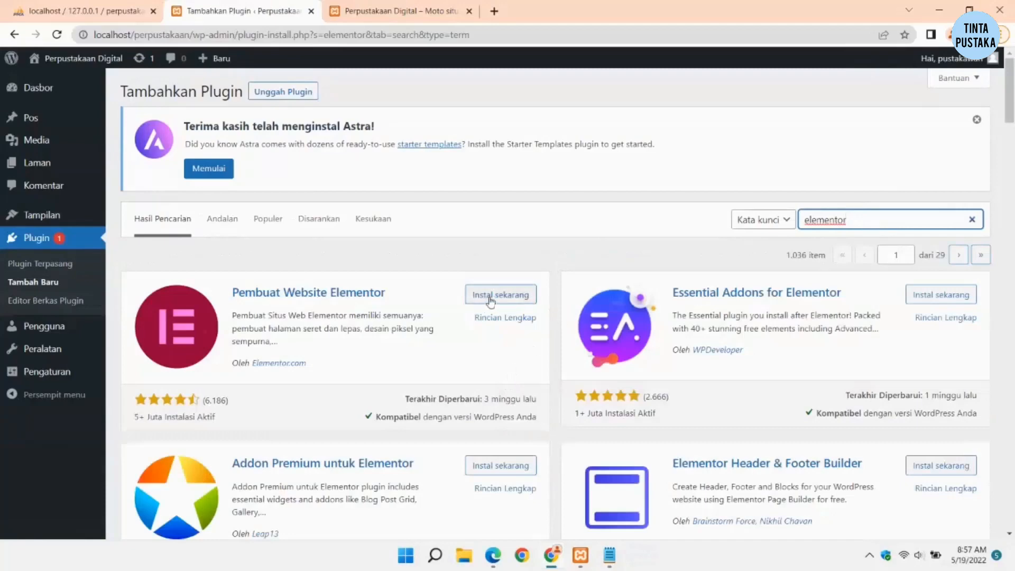
click(490, 299)
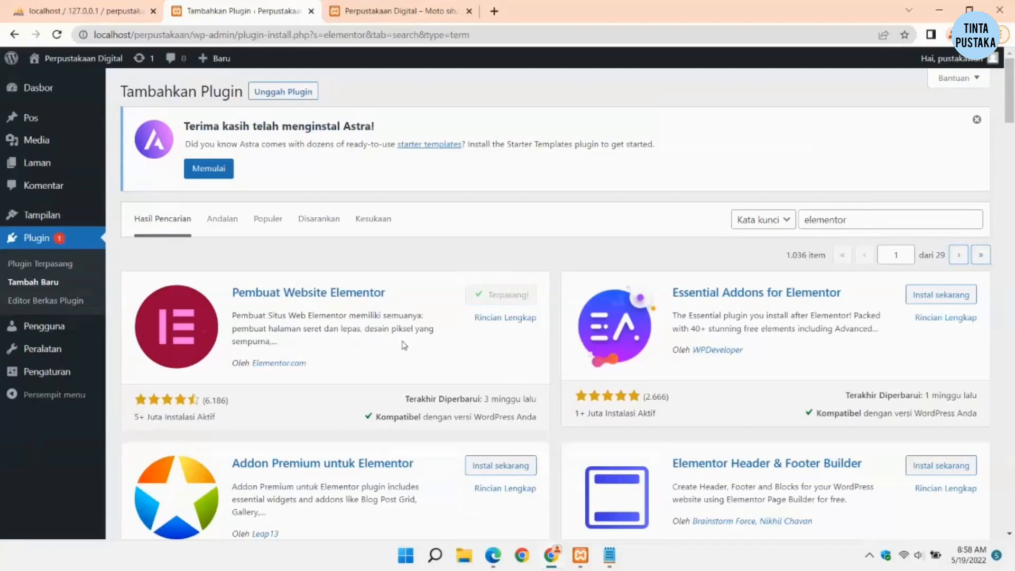
Step: Activate Elementor and close its setup wizard to return to the Dasbor
click(511, 294)
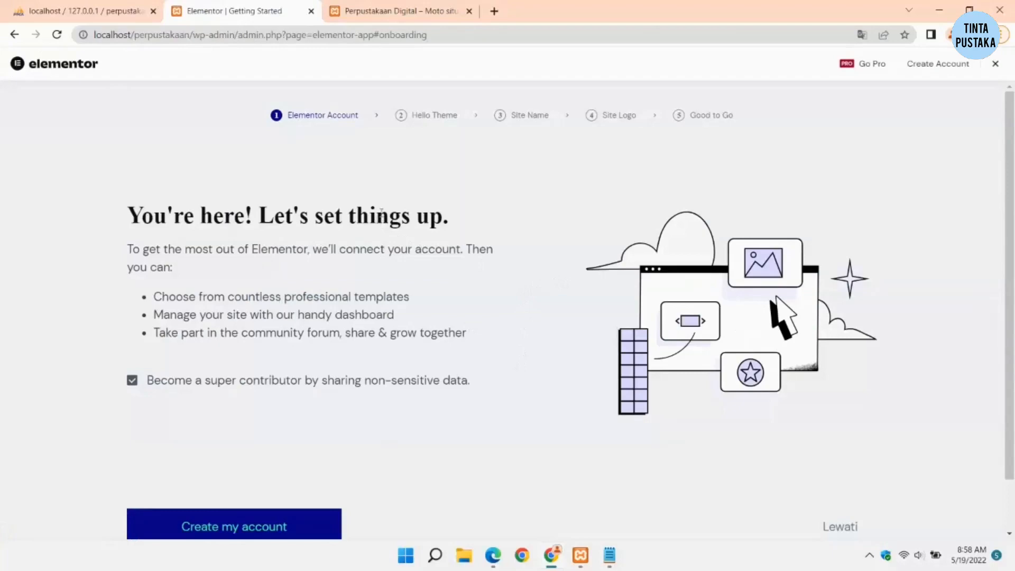
scroll(380, 214, down, 2)
click(996, 64)
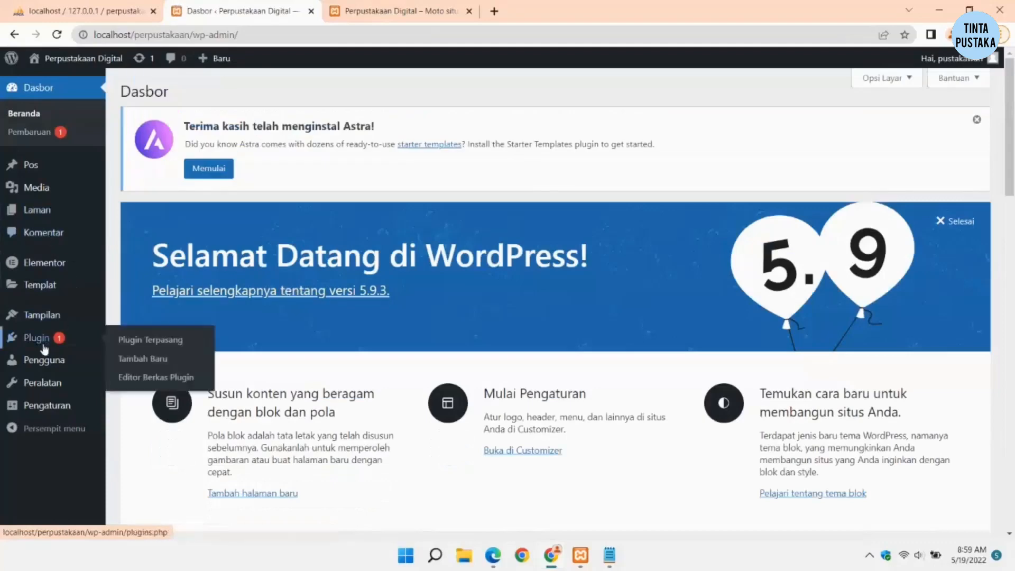
Step: Copy '3d flipbook' from the notes and search '3d' under Plugin > Tambah Baru
click(614, 563)
drag(208, 252, 141, 256)
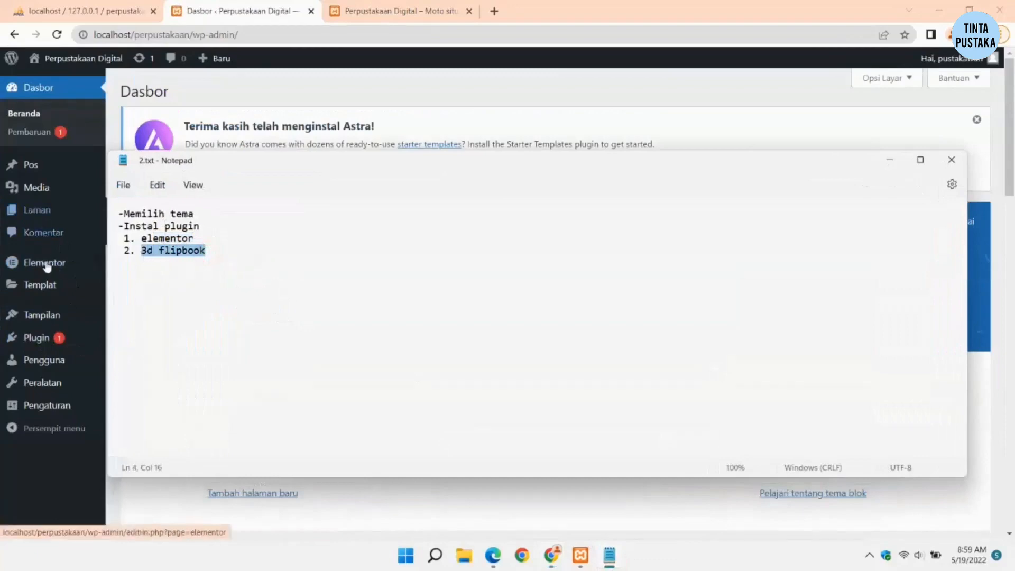
click(59, 338)
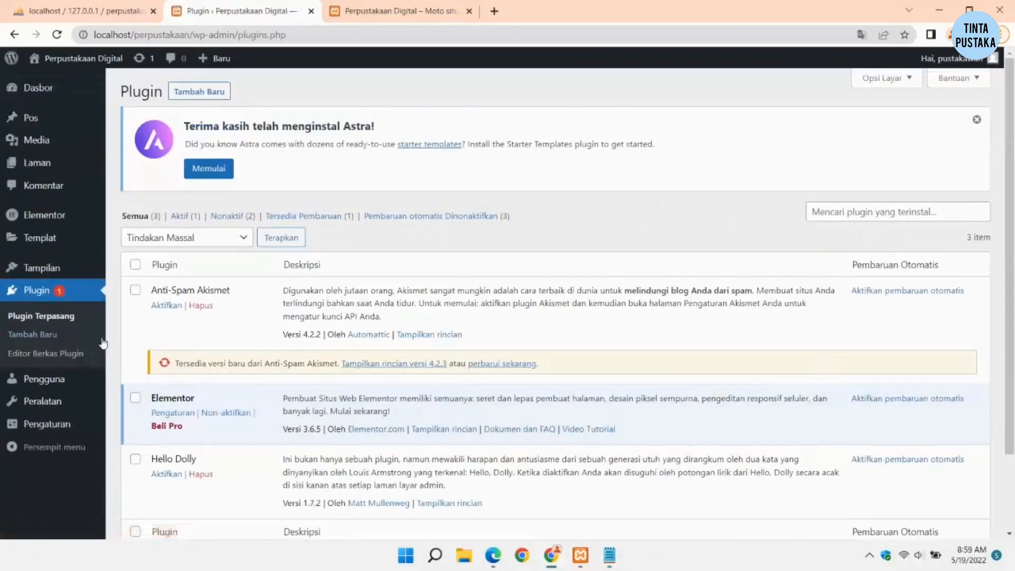
click(204, 94)
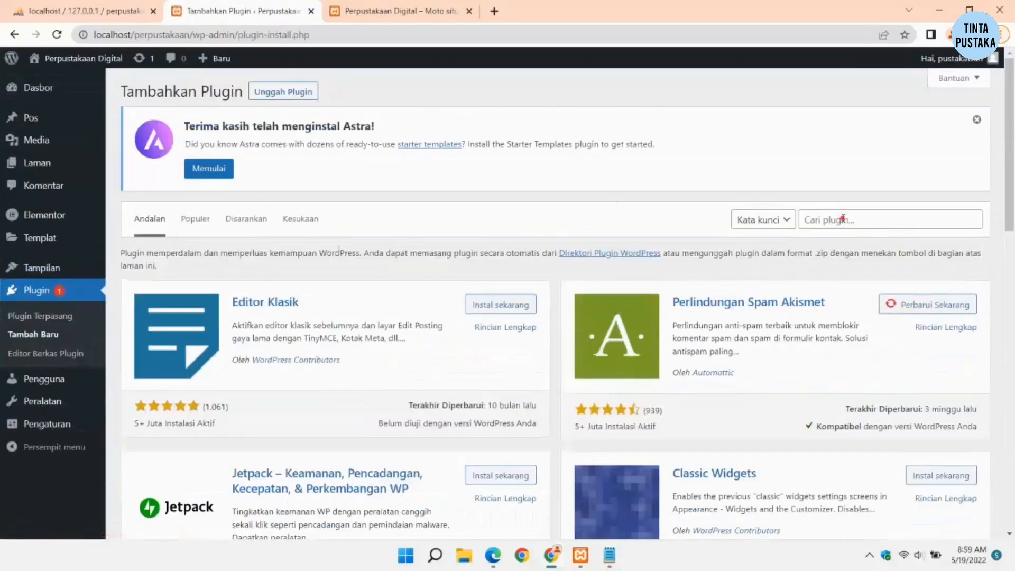
click(843, 219)
text(3d flipbook)
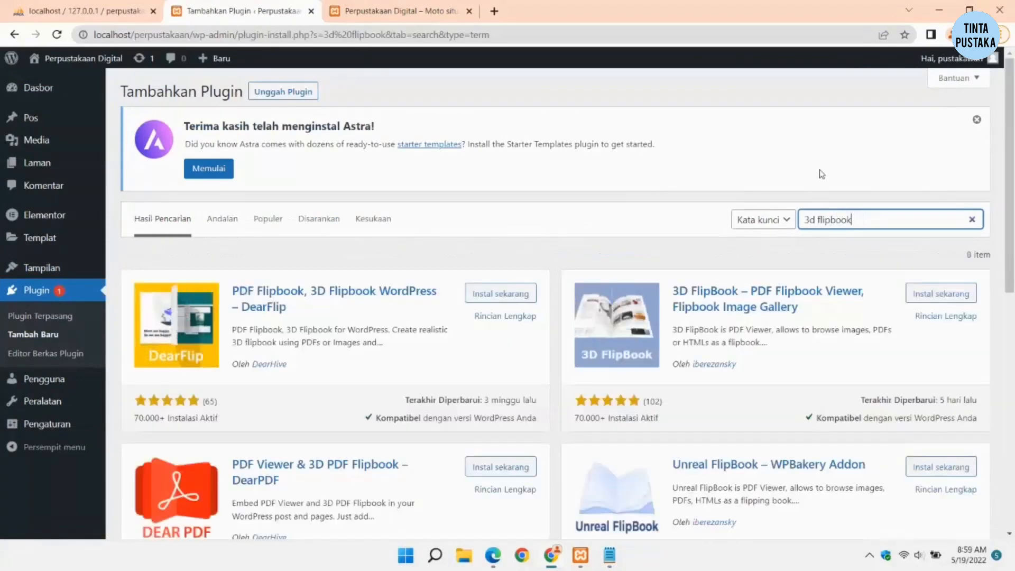
Step: Install and activate the 3D FlipBook – Lite Edition plugin
scroll(497, 286, down, 2)
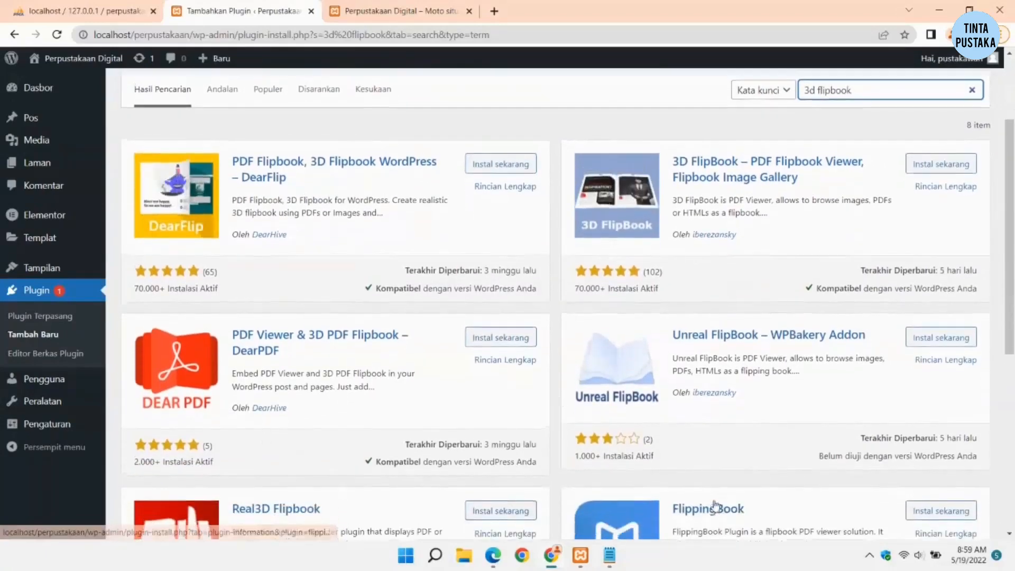
scroll(719, 290, up, 1)
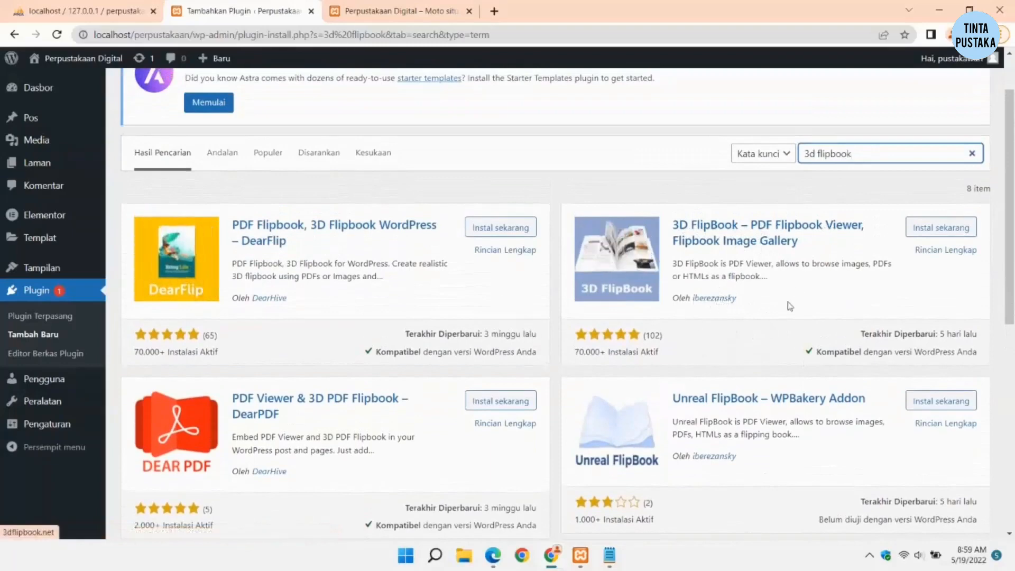
click(930, 228)
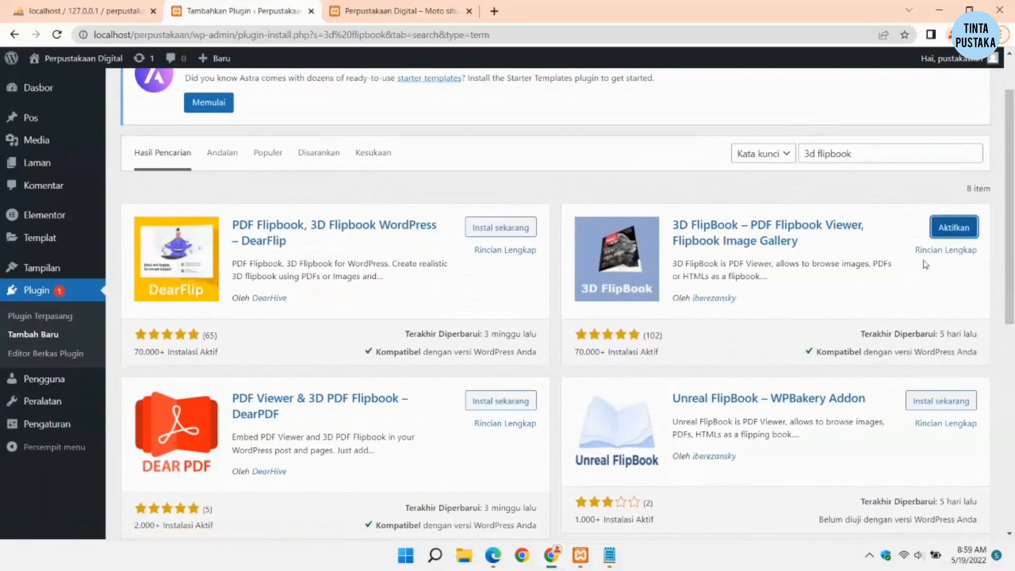
click(945, 227)
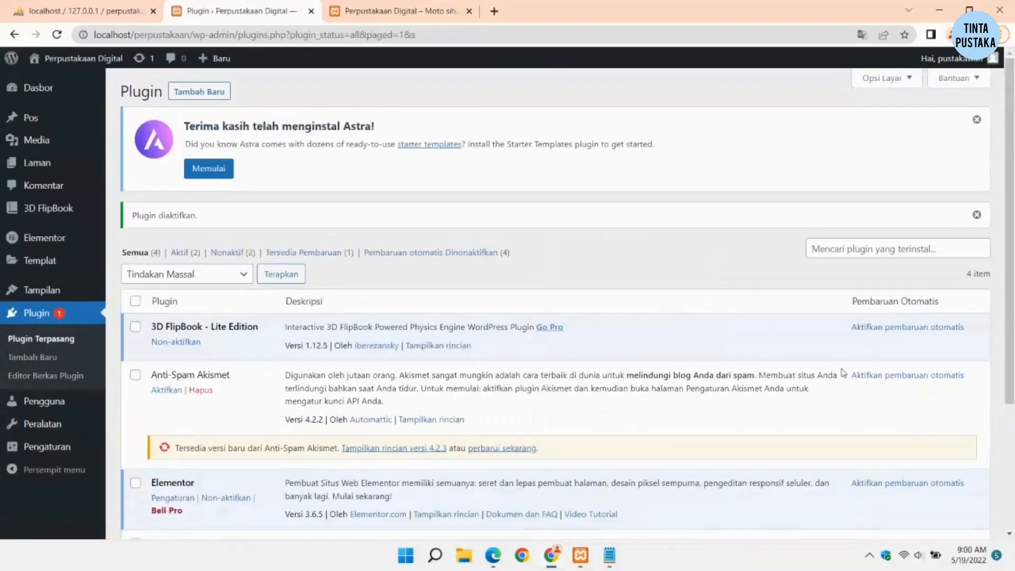
Step: Create a new page via Laman > Tambah Baru and dismiss the welcome guide
scroll(184, 337, down, 4)
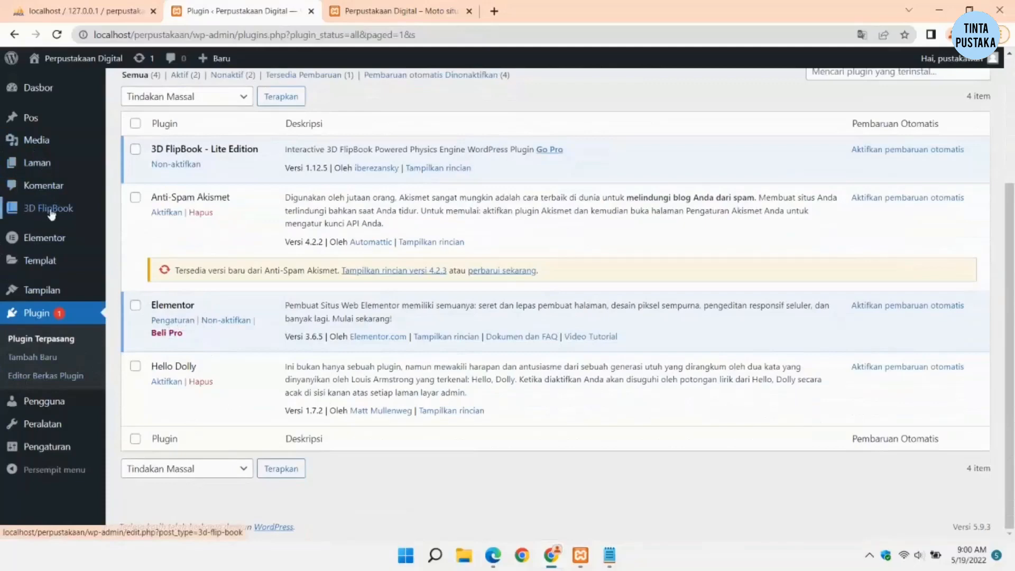
mouse_move(42, 245)
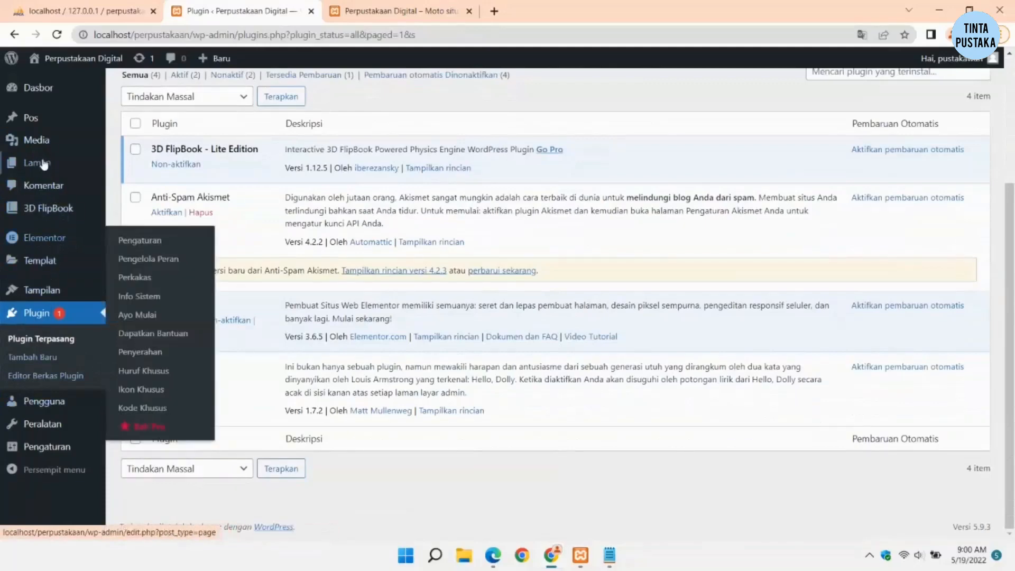
mouse_move(47, 170)
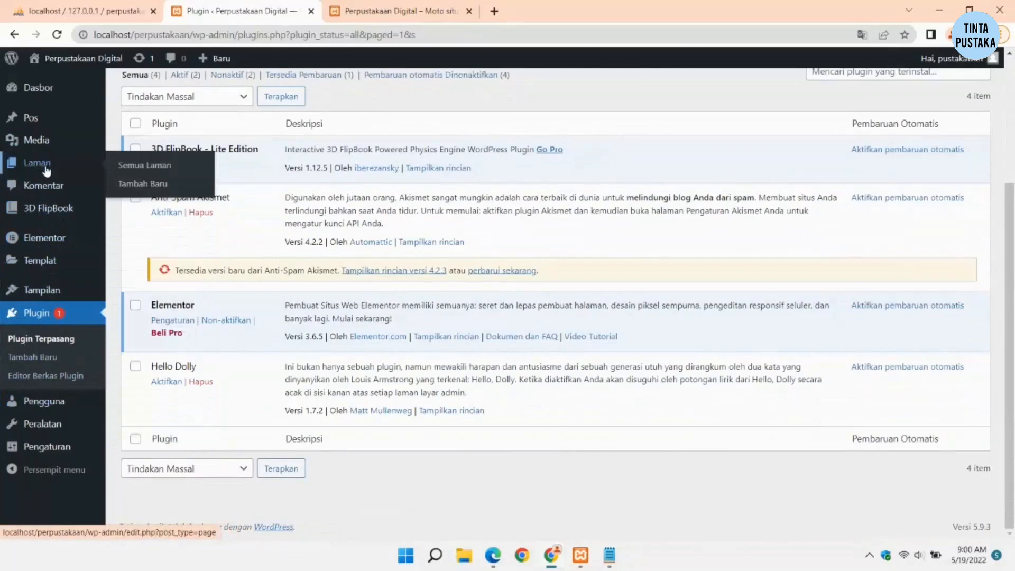
click(138, 190)
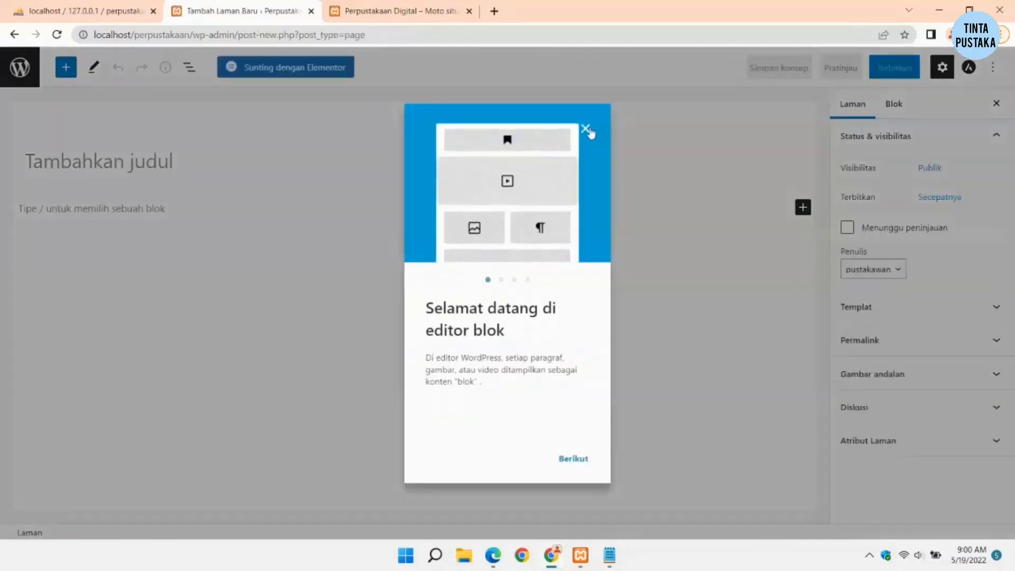
click(586, 128)
click(121, 155)
Step: Title the page 'Home', publish it, and open it with Elementor
click(63, 154)
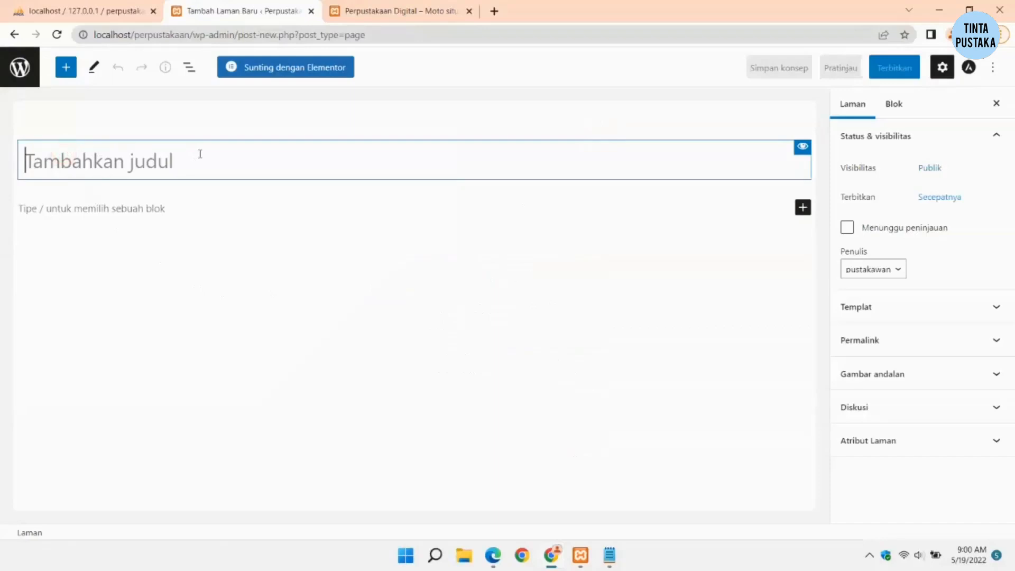
text(Home)
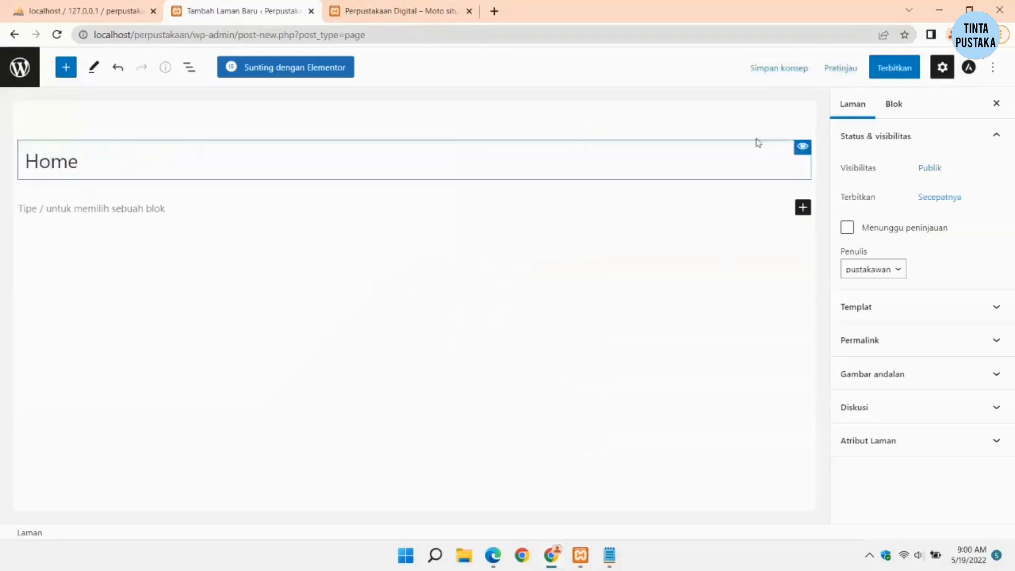
click(894, 76)
click(895, 78)
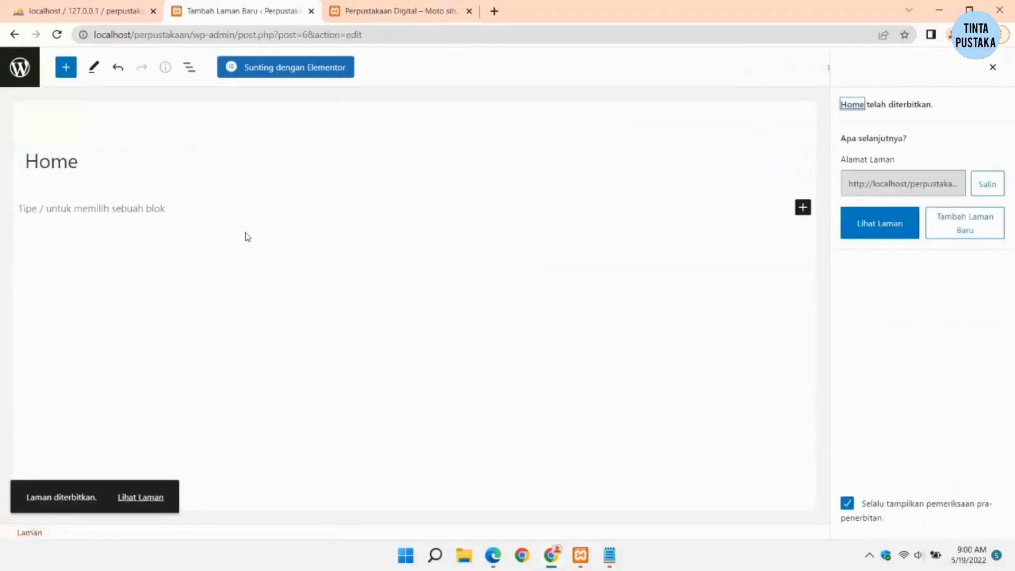
click(284, 71)
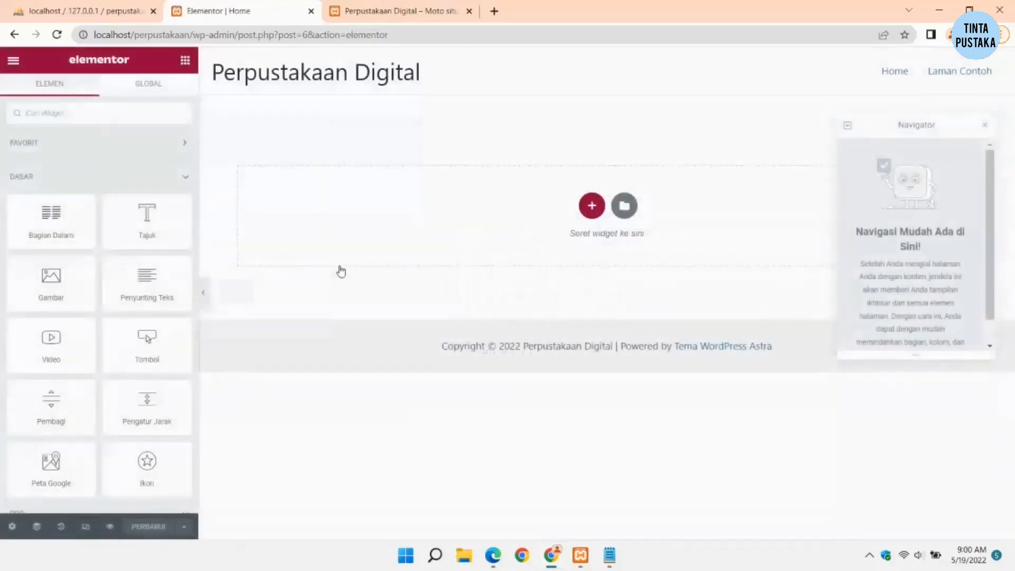
Step: Close the Navigator and set the page layout to Kanvas Elementor
click(985, 126)
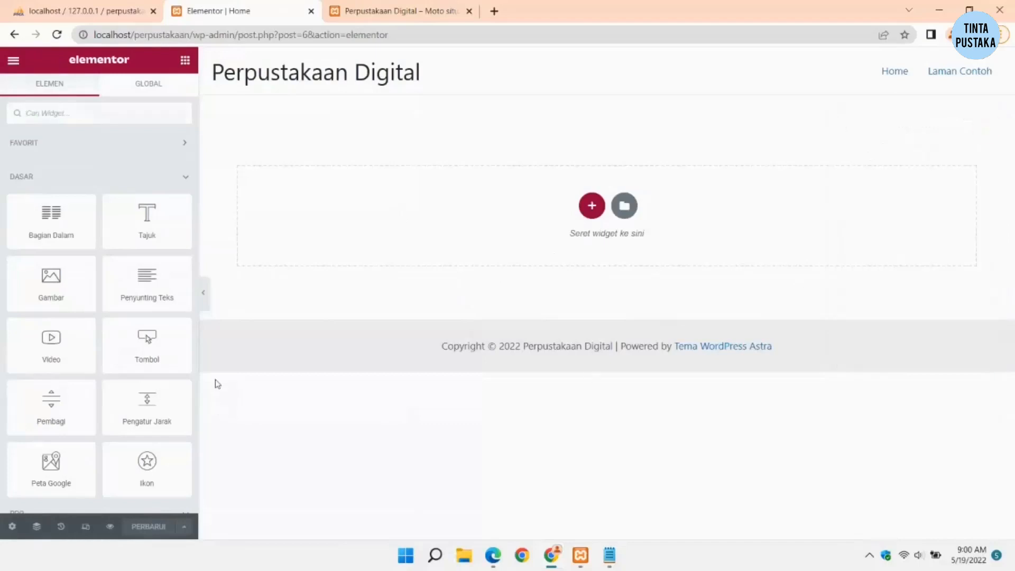
click(11, 528)
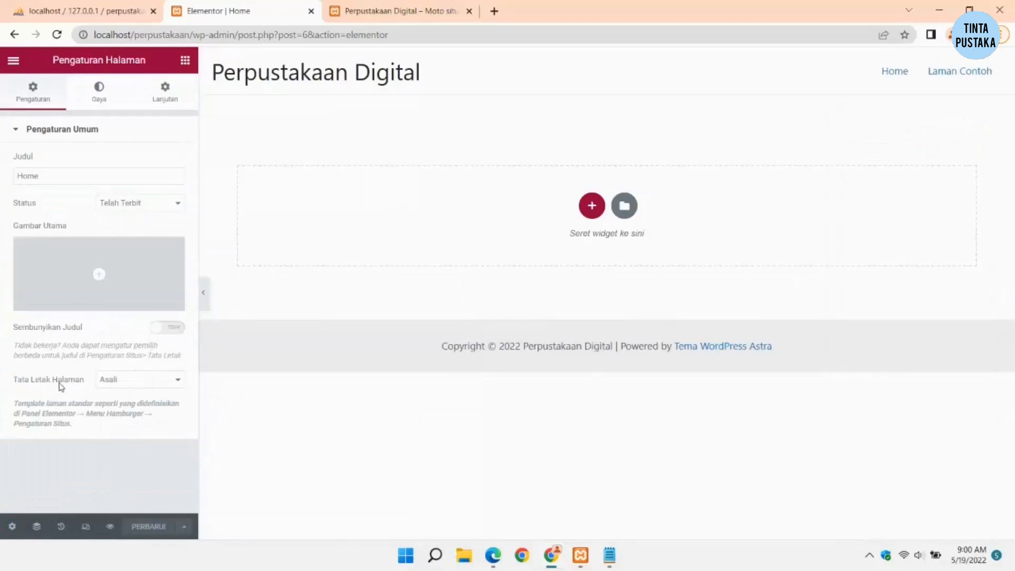
click(133, 381)
click(148, 403)
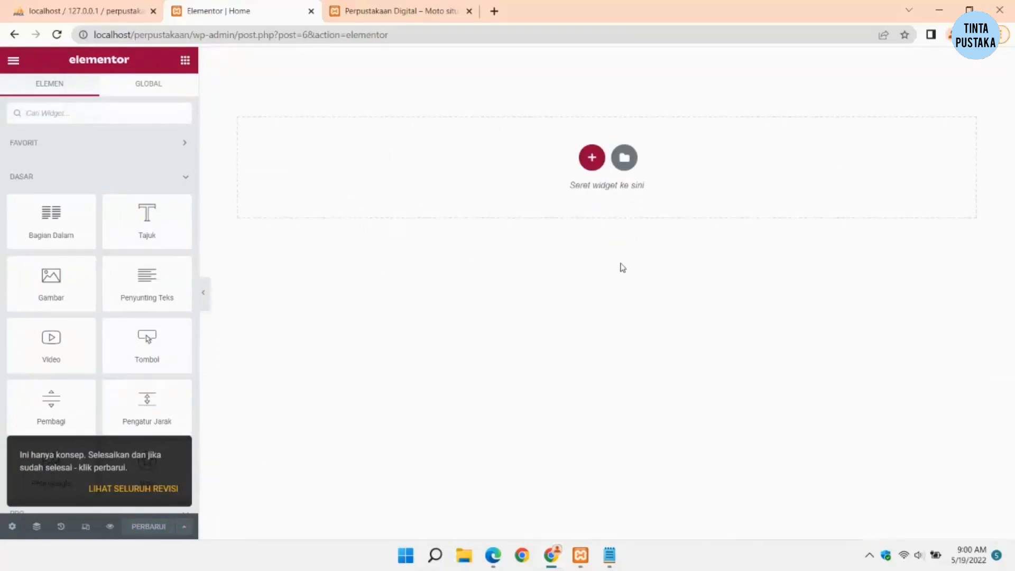
Step: Add a two-column section at the top of the canvas
click(397, 275)
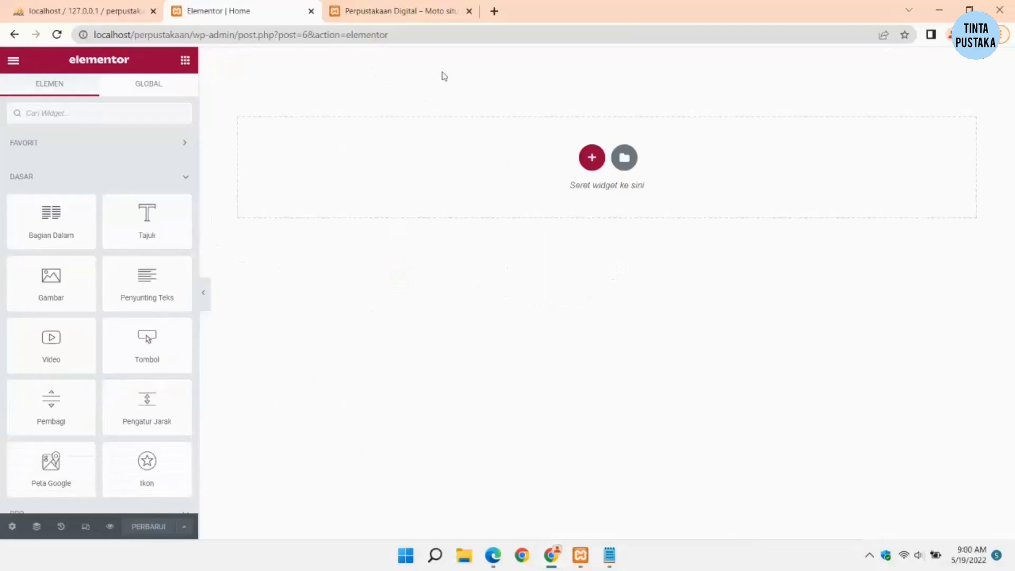
click(592, 157)
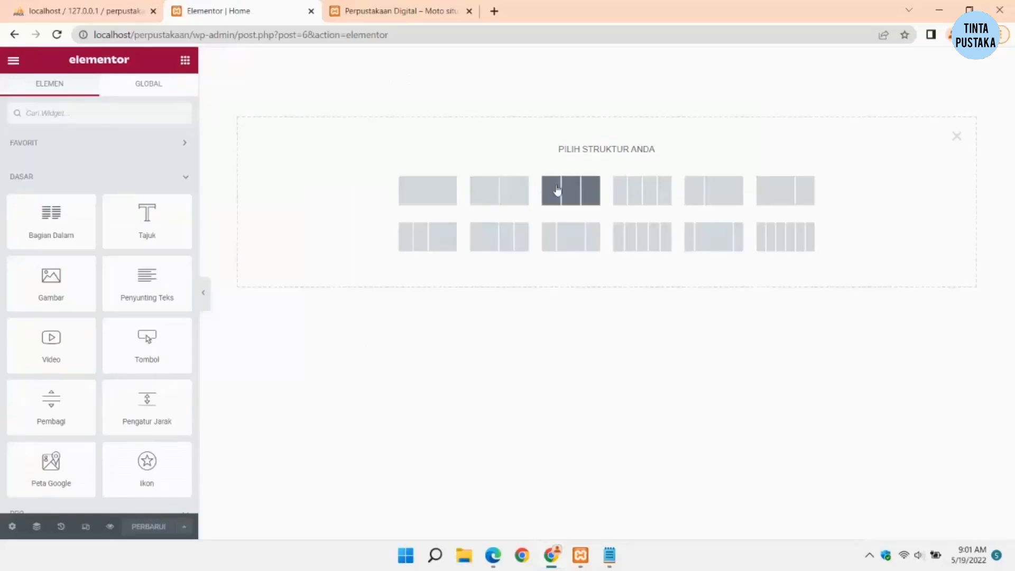
click(521, 190)
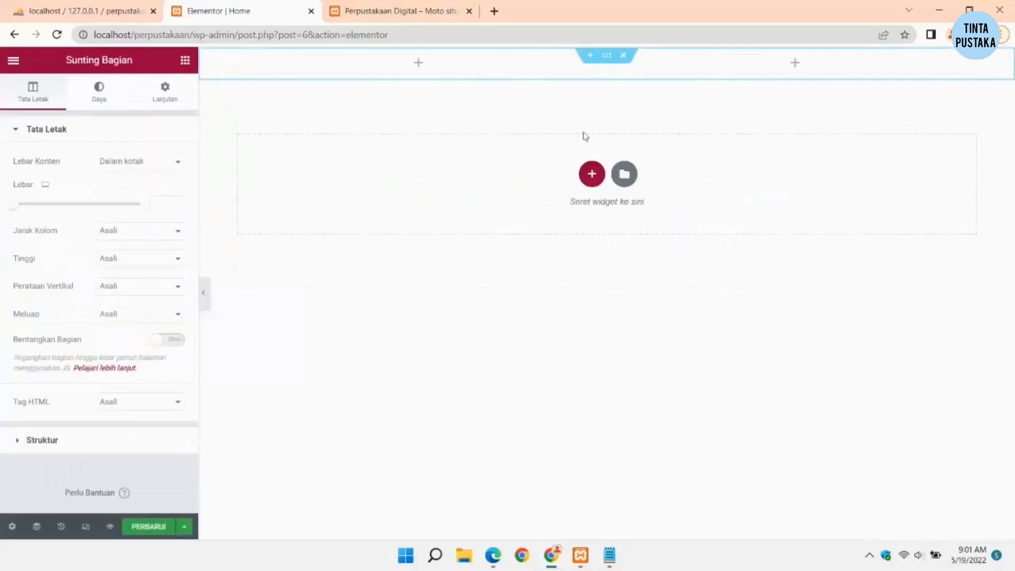
Step: Narrow the left column and place an Icon List widget in the right column
drag(608, 72, 356, 95)
click(391, 375)
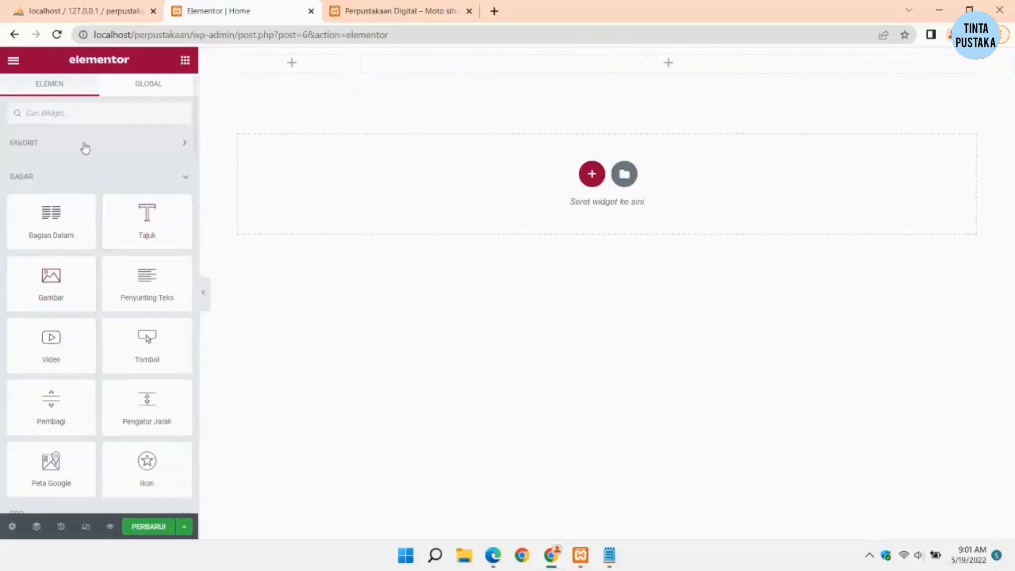
text(ikon)
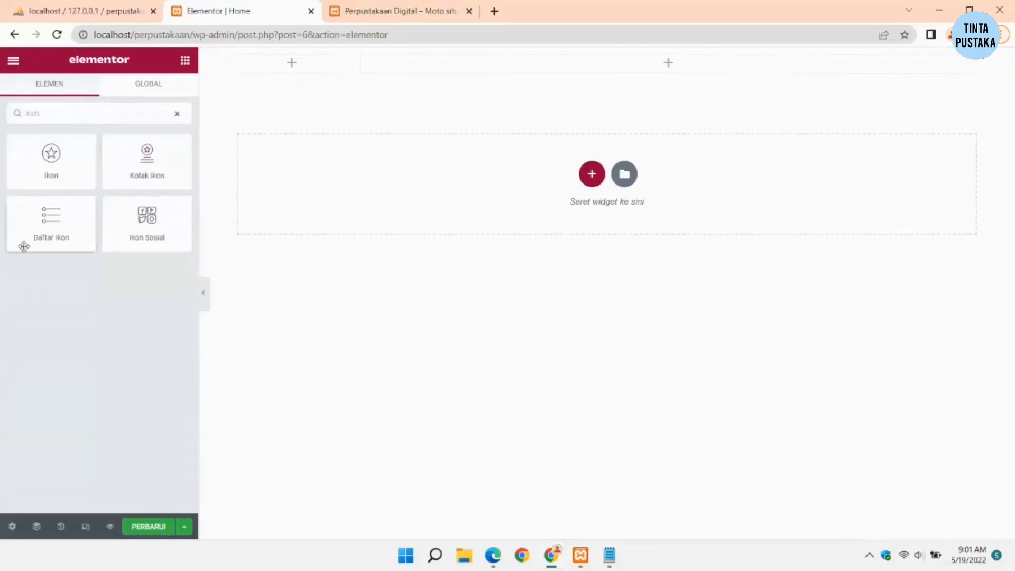
drag(46, 225, 696, 118)
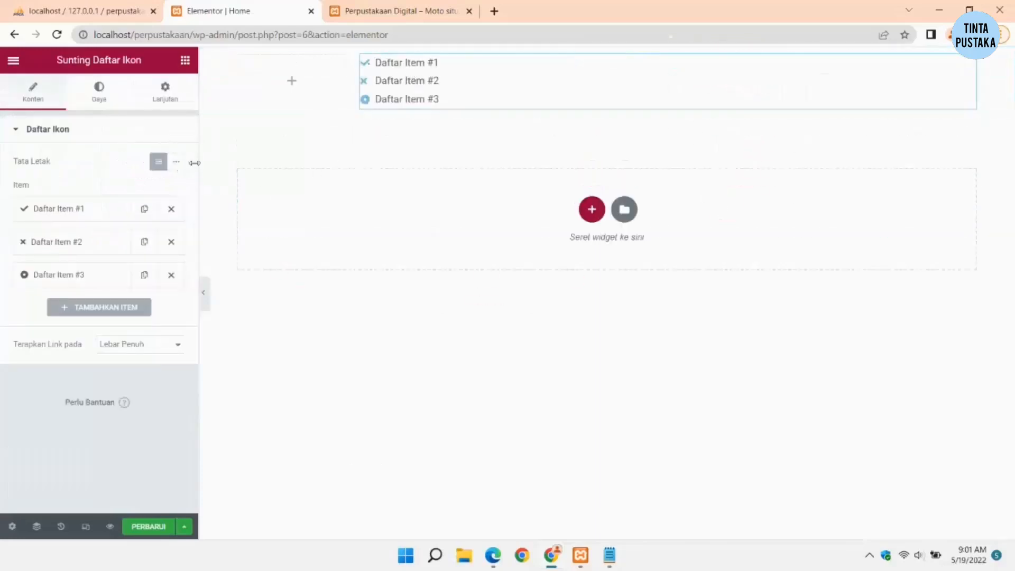
Step: Lay the icon list items out in one row and centre them
click(177, 162)
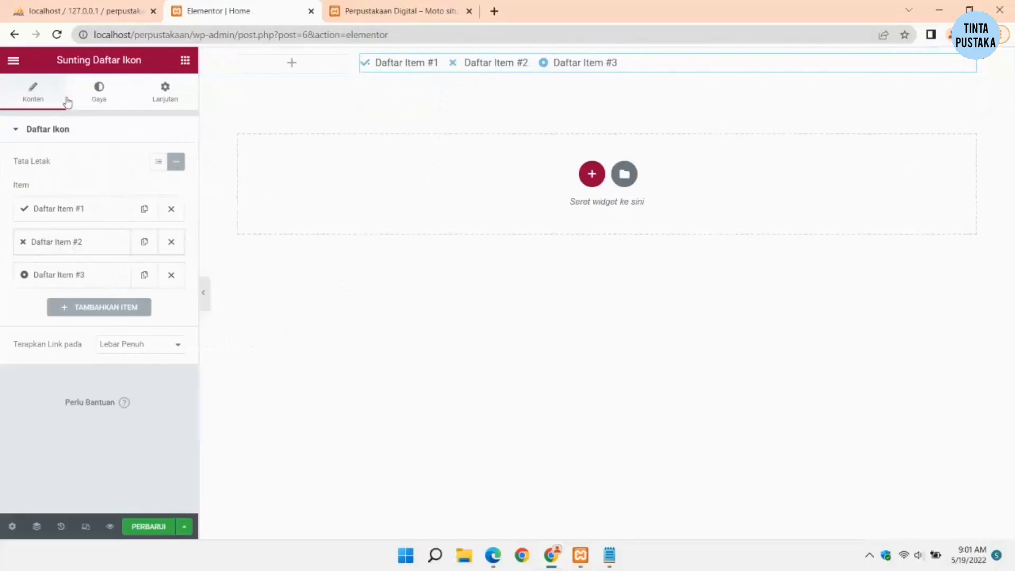
click(103, 98)
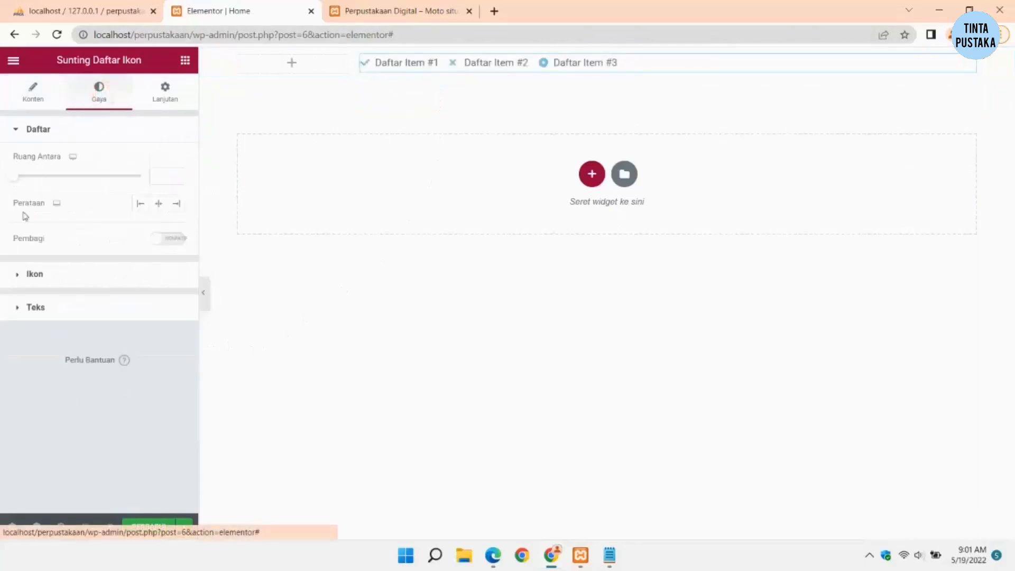
click(30, 89)
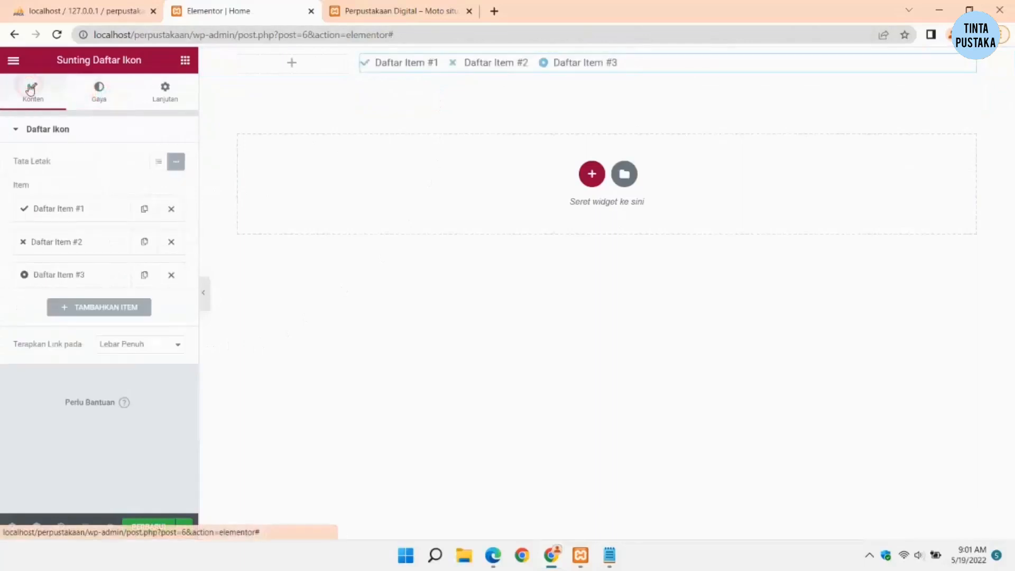
click(98, 91)
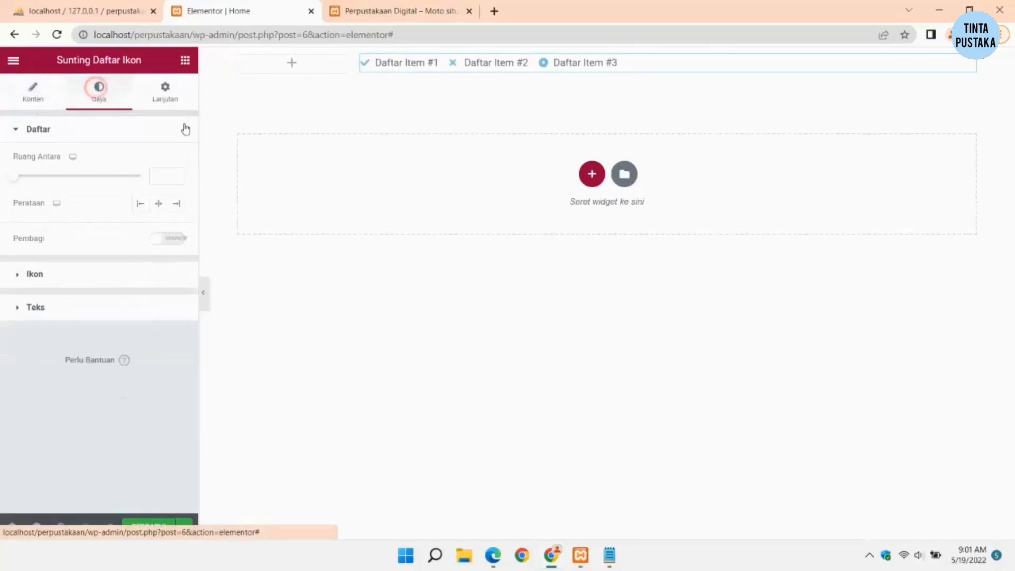
click(158, 204)
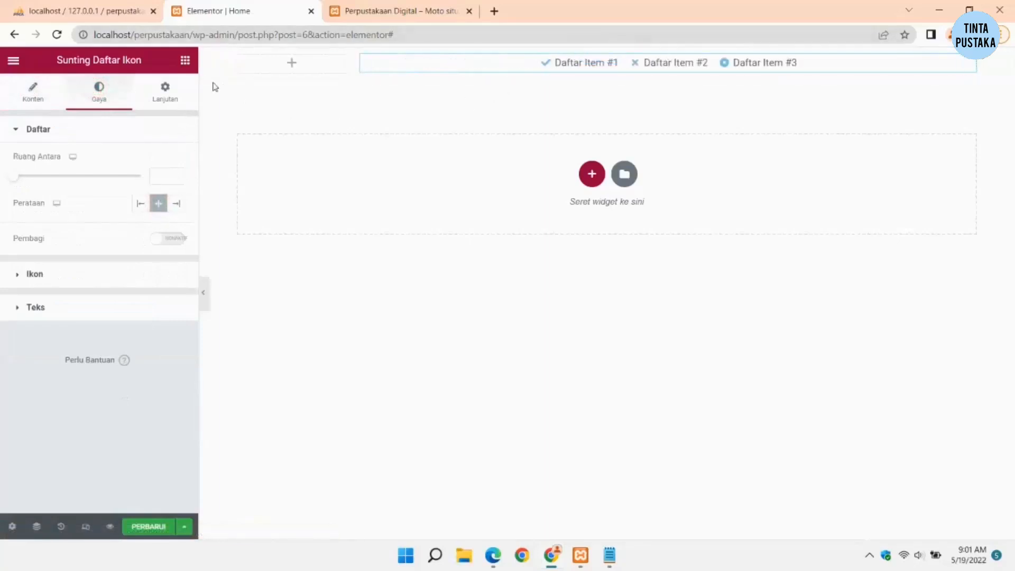
click(47, 88)
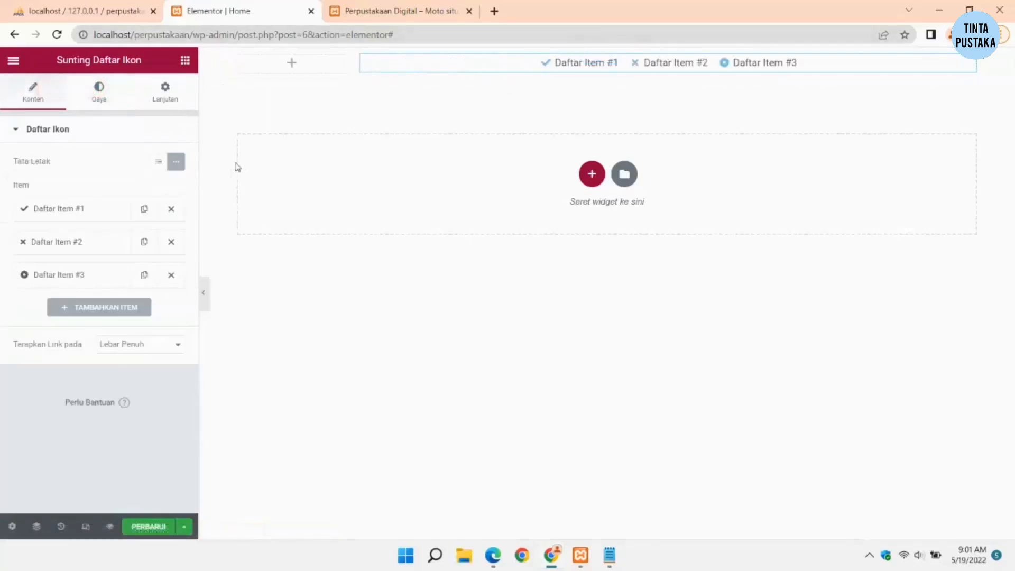
click(185, 60)
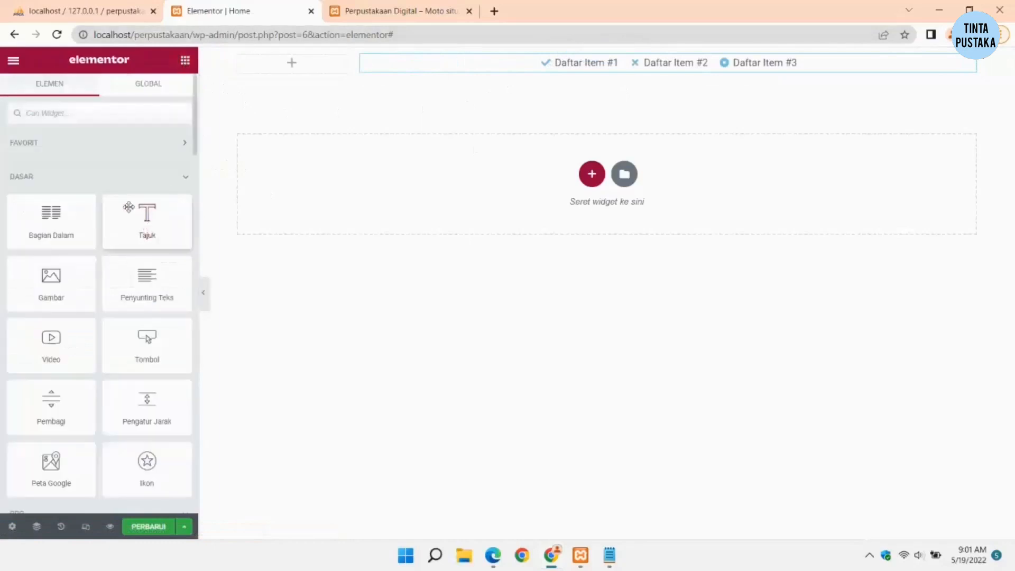
Step: Add an image widget to the left column at Medium 300 x 300, max width 40
drag(51, 278, 294, 66)
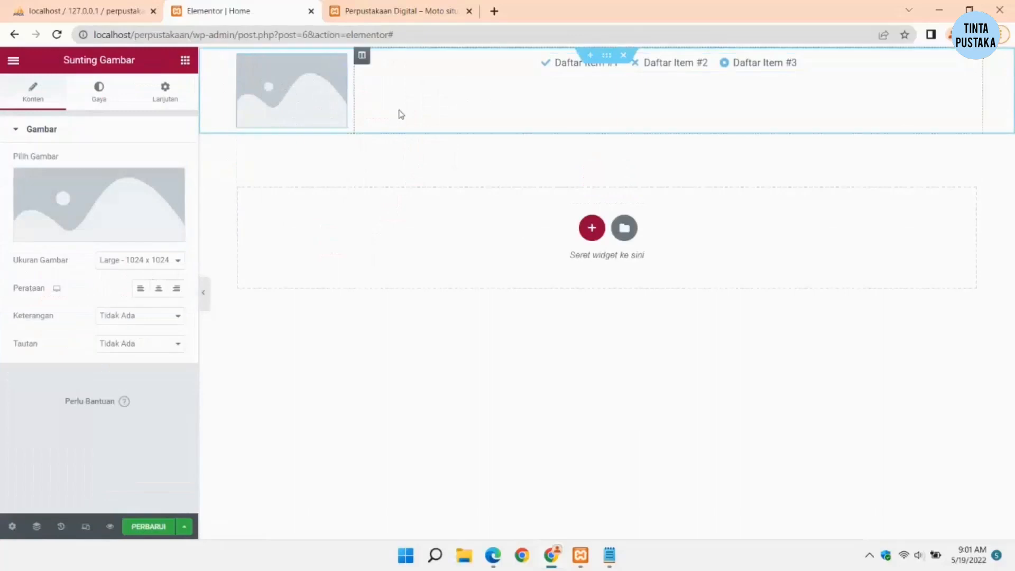
click(123, 261)
click(133, 284)
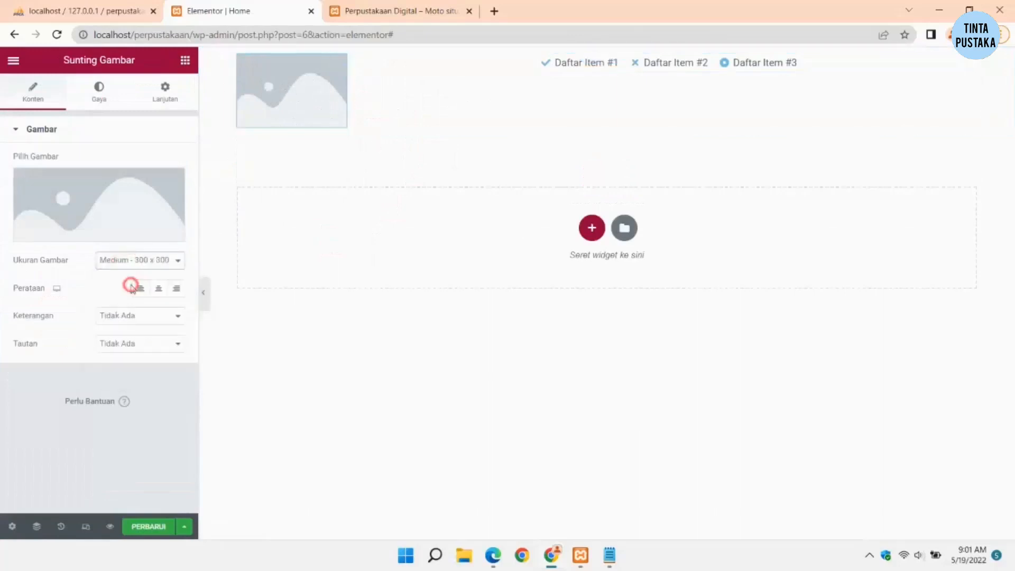
click(98, 98)
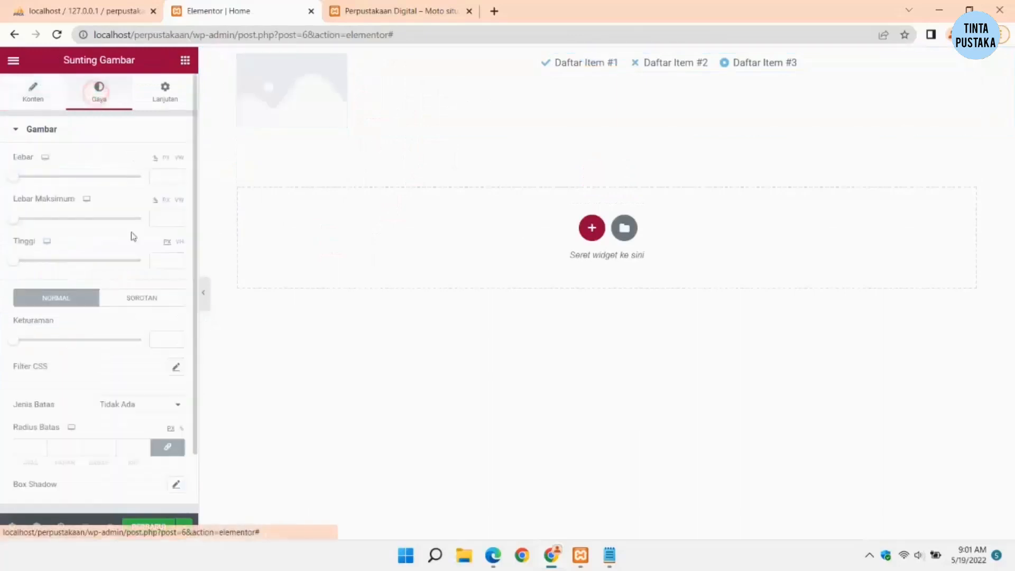
drag(13, 222, 59, 227)
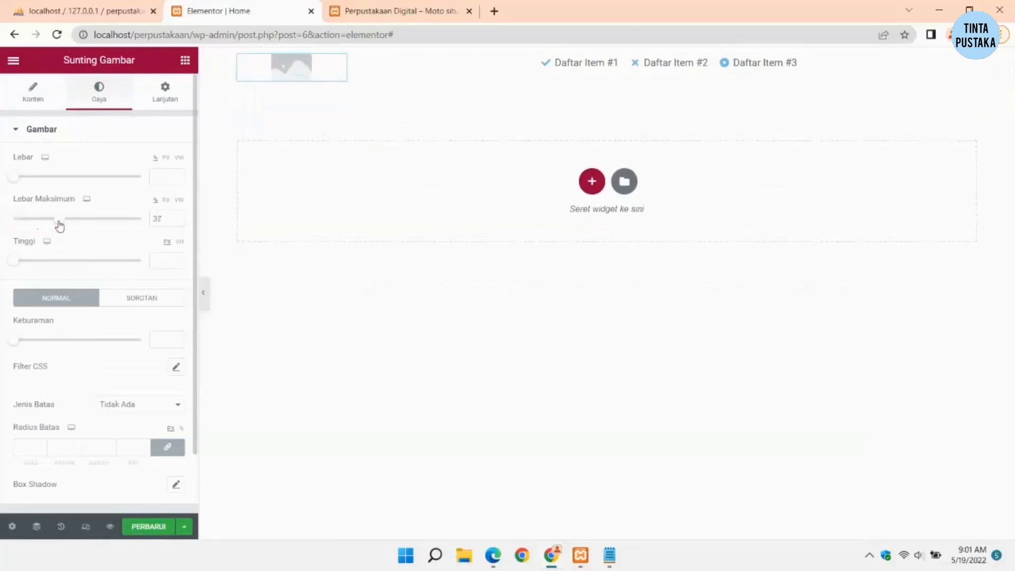
click(379, 268)
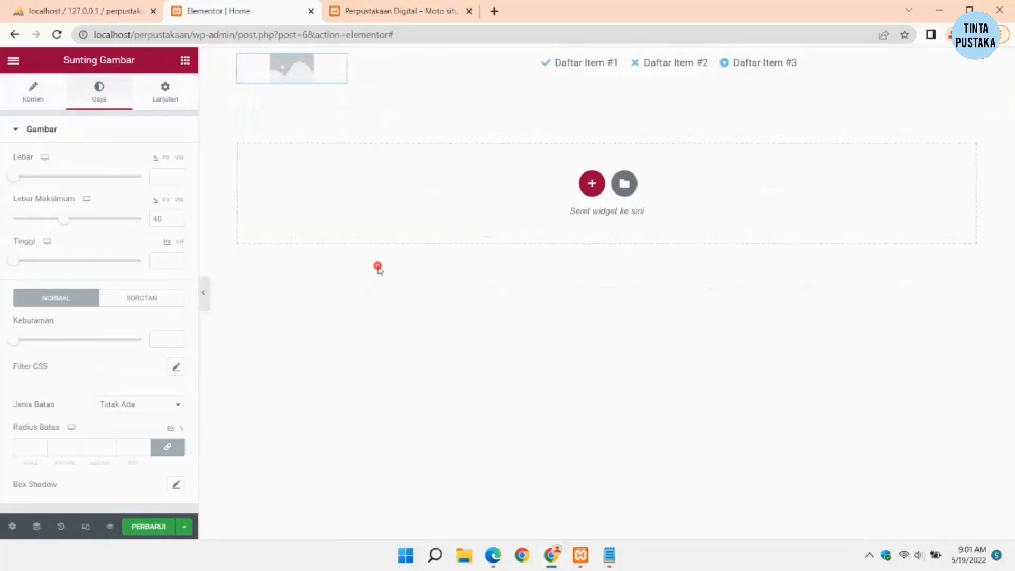
Step: Remove the check icon from the first icon list item
click(678, 71)
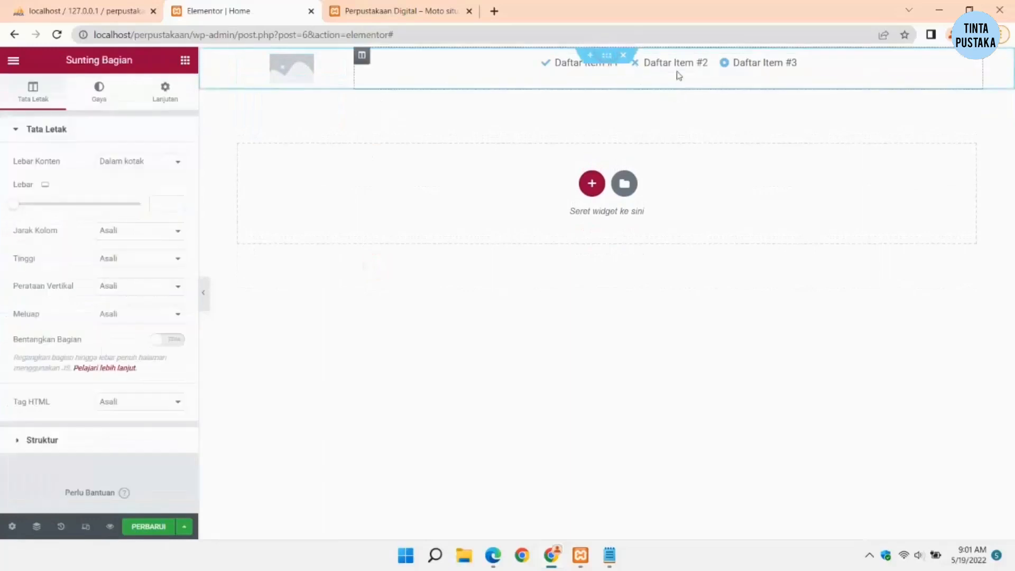
click(678, 72)
click(49, 211)
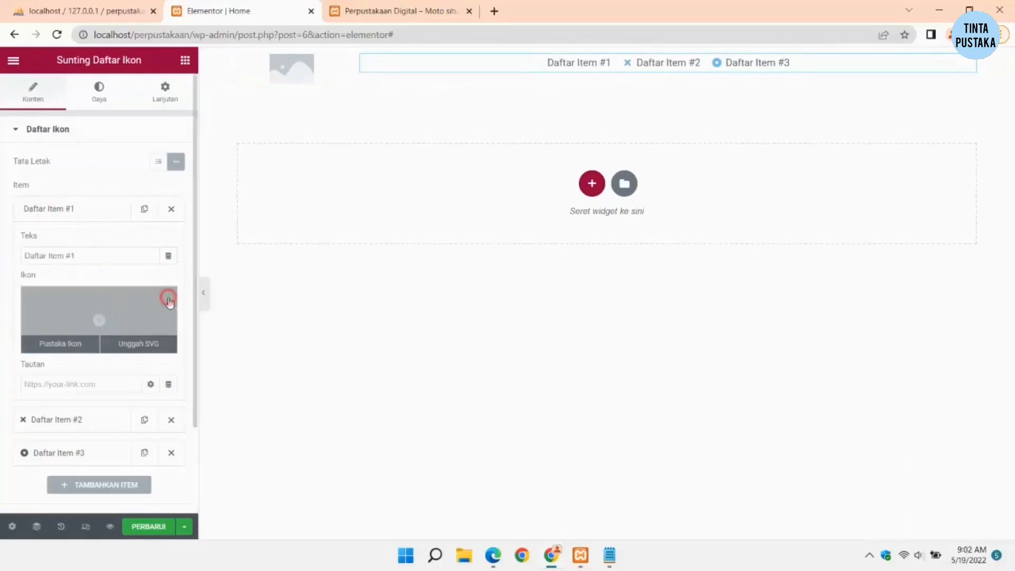
click(168, 300)
Step: Rename the first two icon list items to 'Home' and 'Perpustakaan'
drag(101, 258, 3, 265)
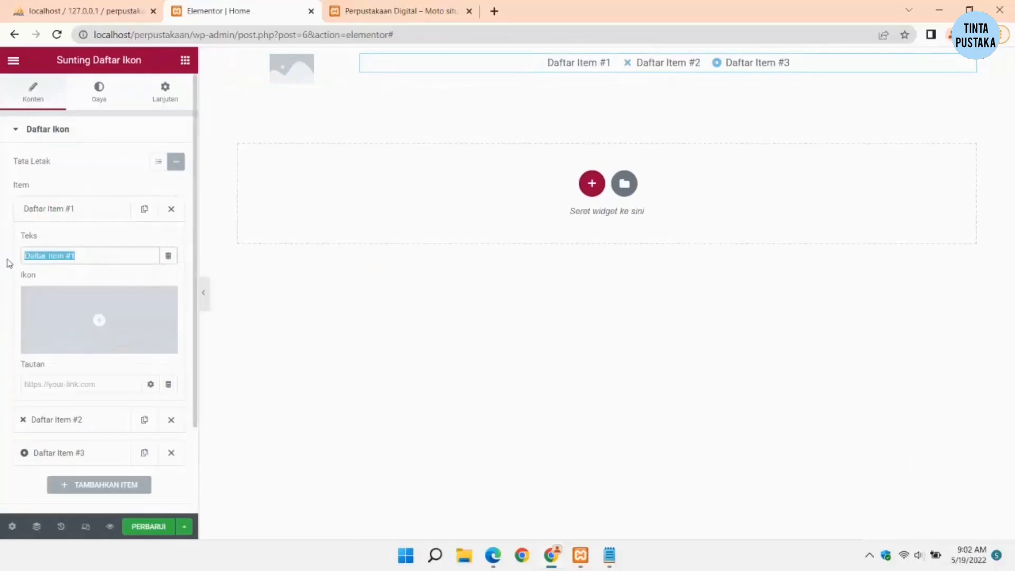
text(Home)
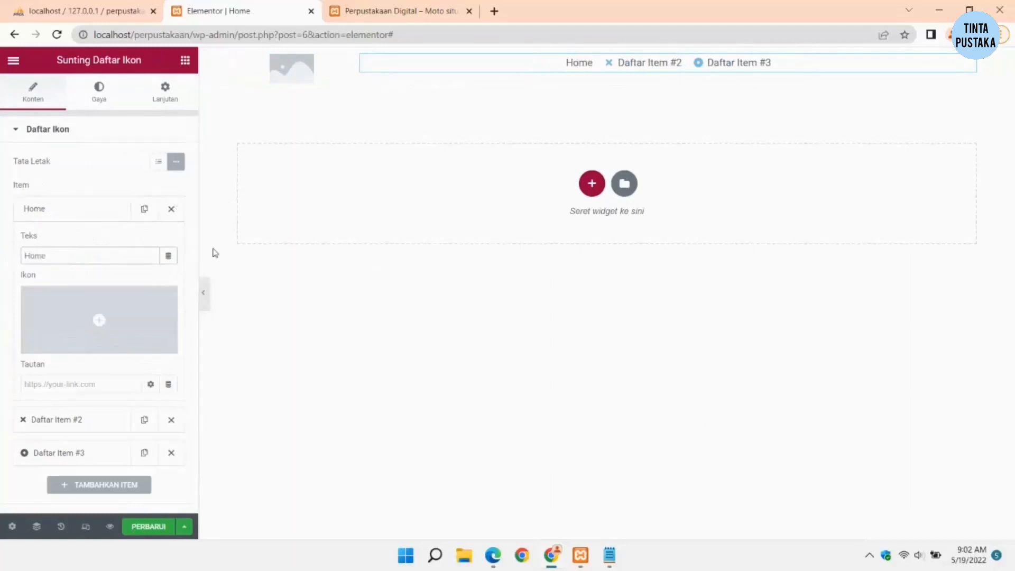
click(393, 301)
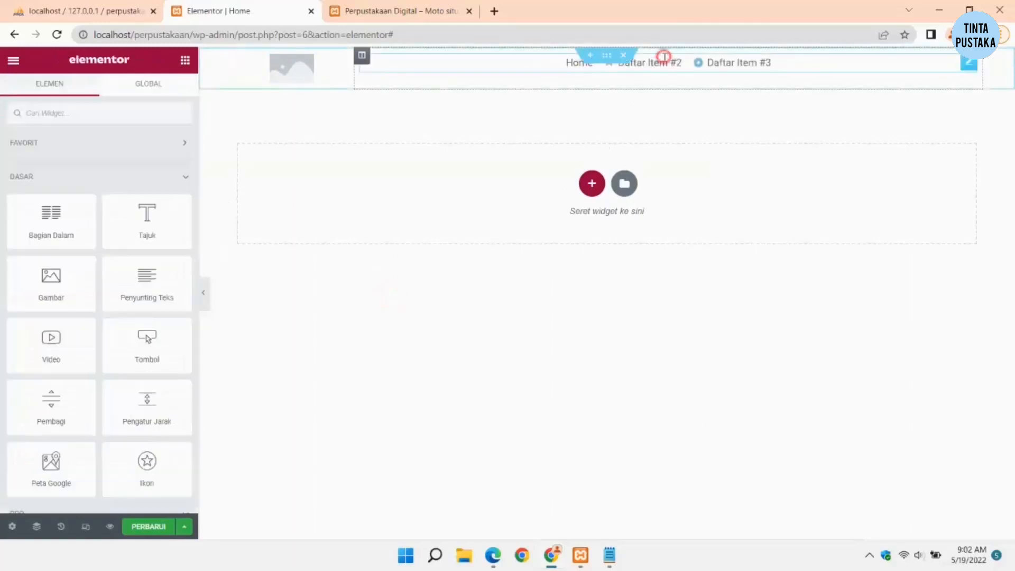
click(659, 63)
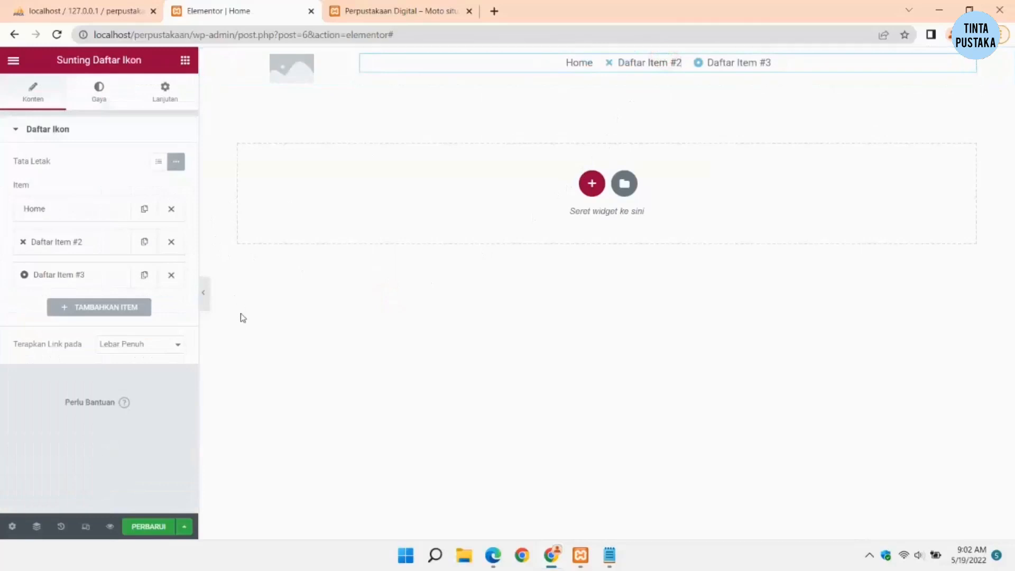
click(47, 245)
triple_click(102, 288)
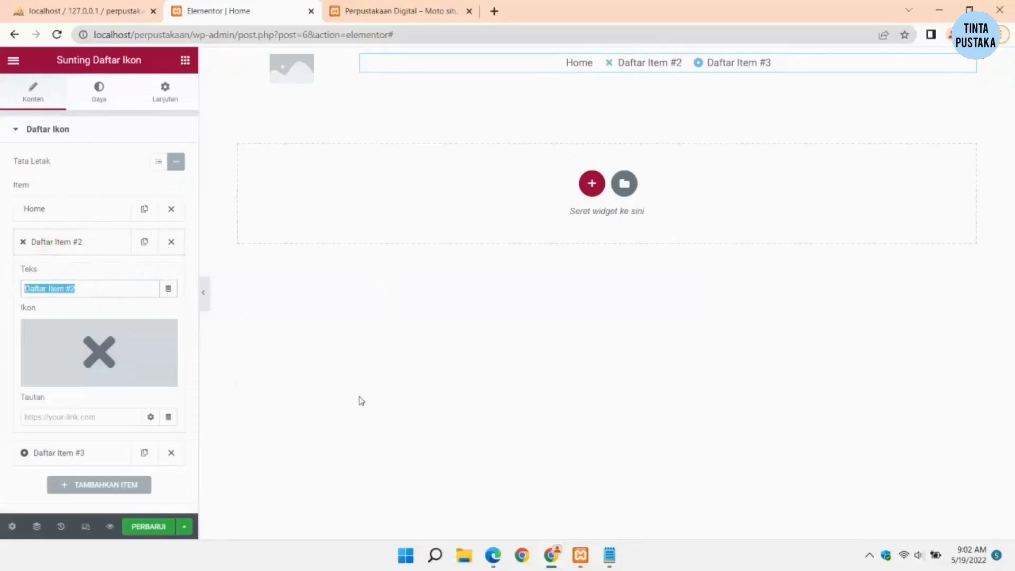
text(Perpus)
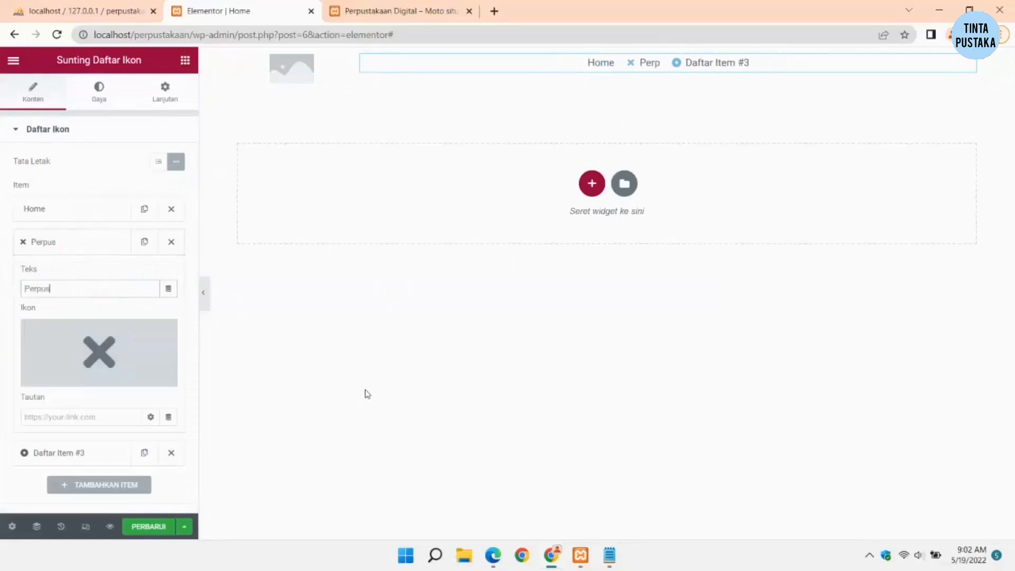
text(takaan)
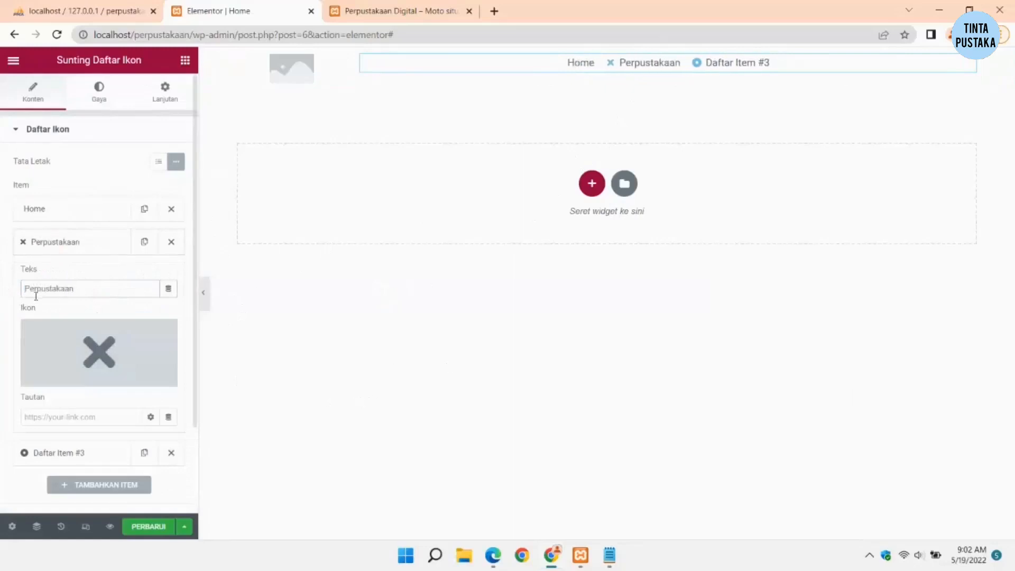
click(62, 245)
Step: Rename the third icon list item to 'Login'
click(79, 274)
triple_click(94, 321)
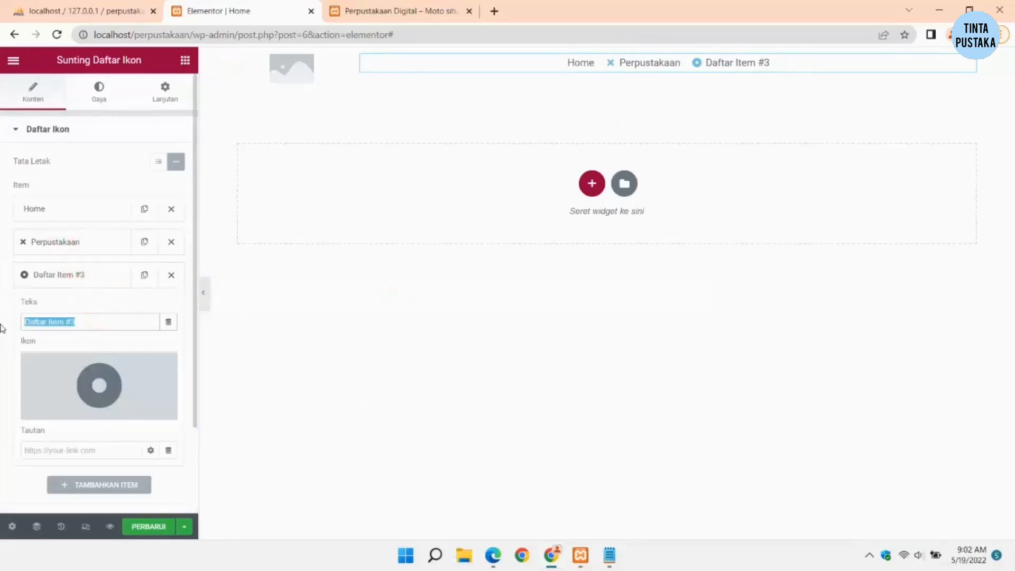
text(Login)
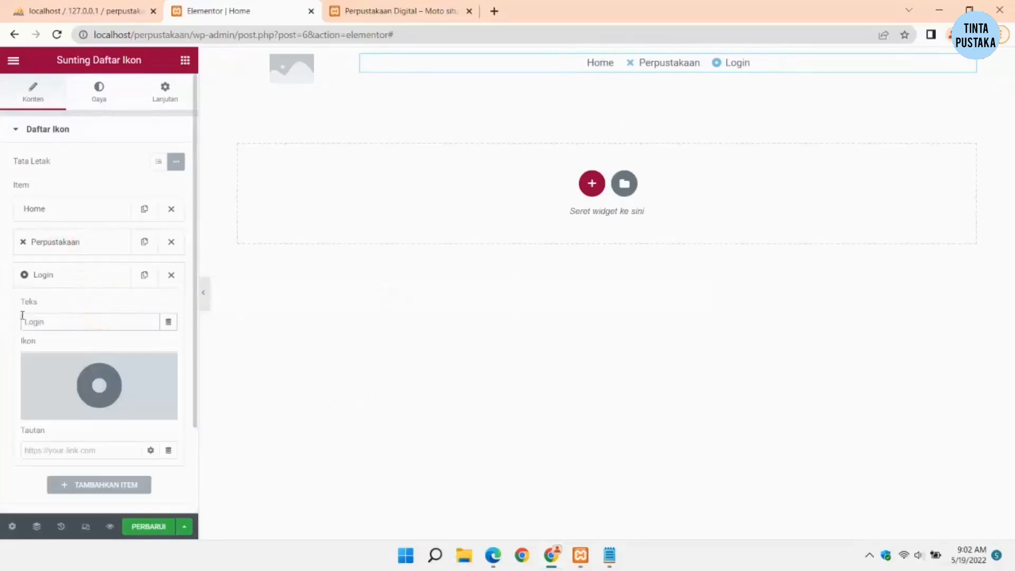
click(322, 311)
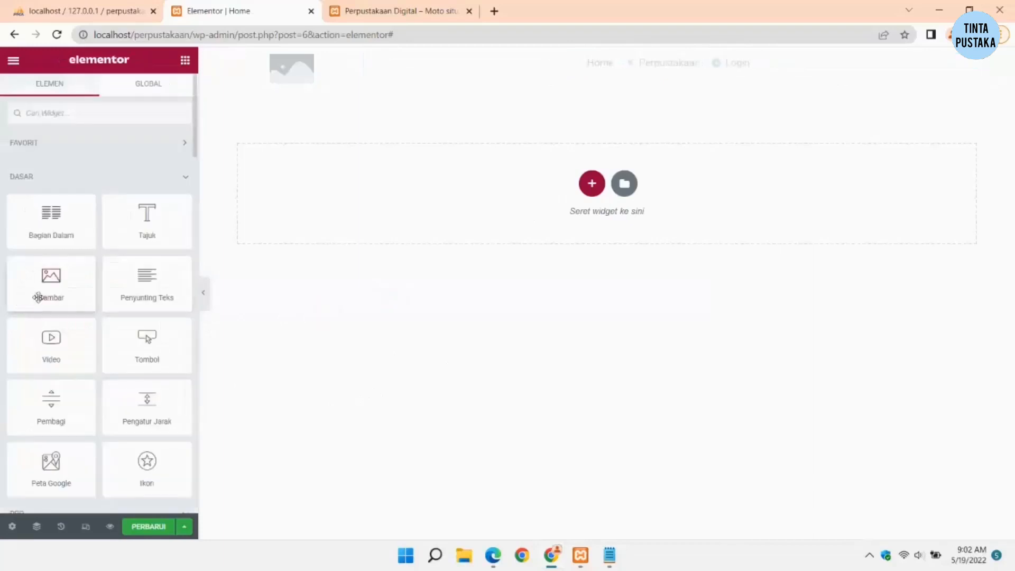
click(744, 128)
click(686, 63)
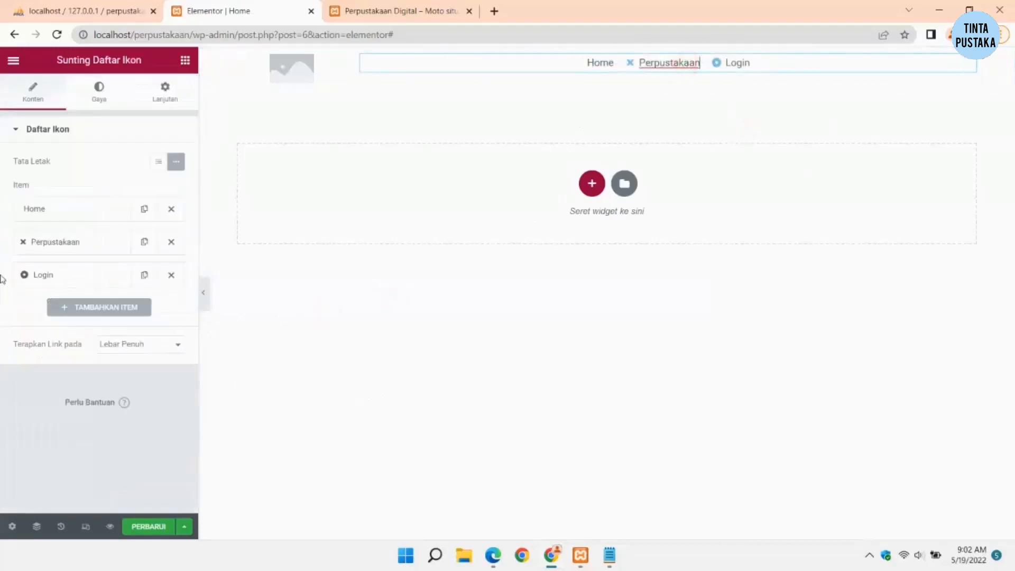
click(57, 205)
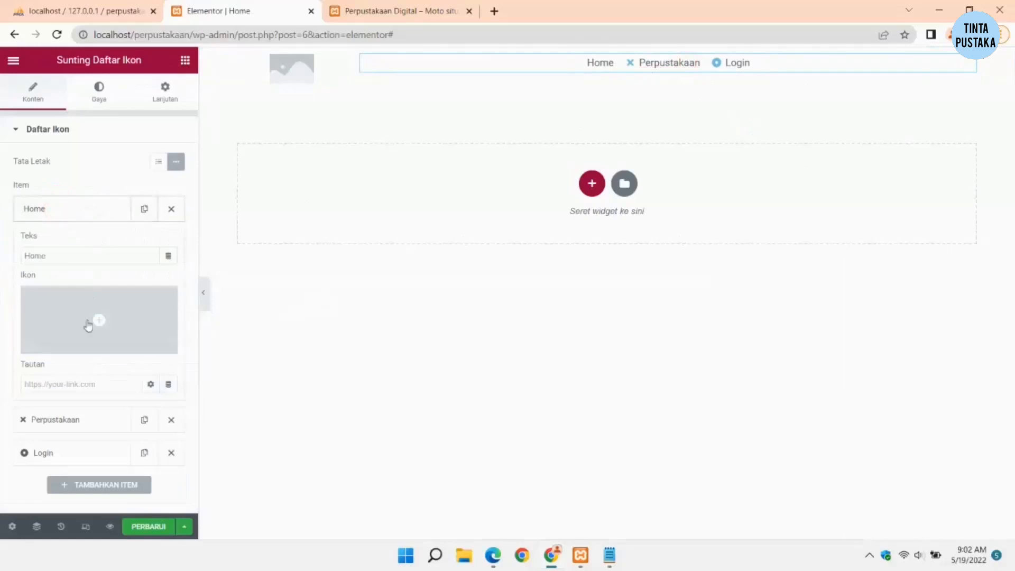
Step: Give the Home item a home icon from the icon library
click(85, 337)
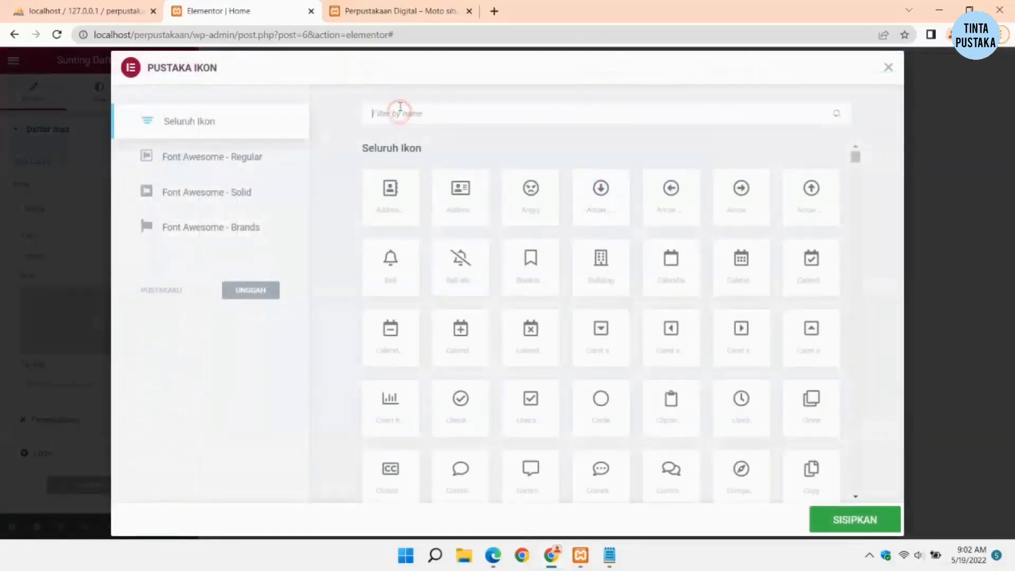
scroll(531, 243, down, 1)
scroll(531, 243, up, 1)
text(home)
click(391, 191)
click(835, 513)
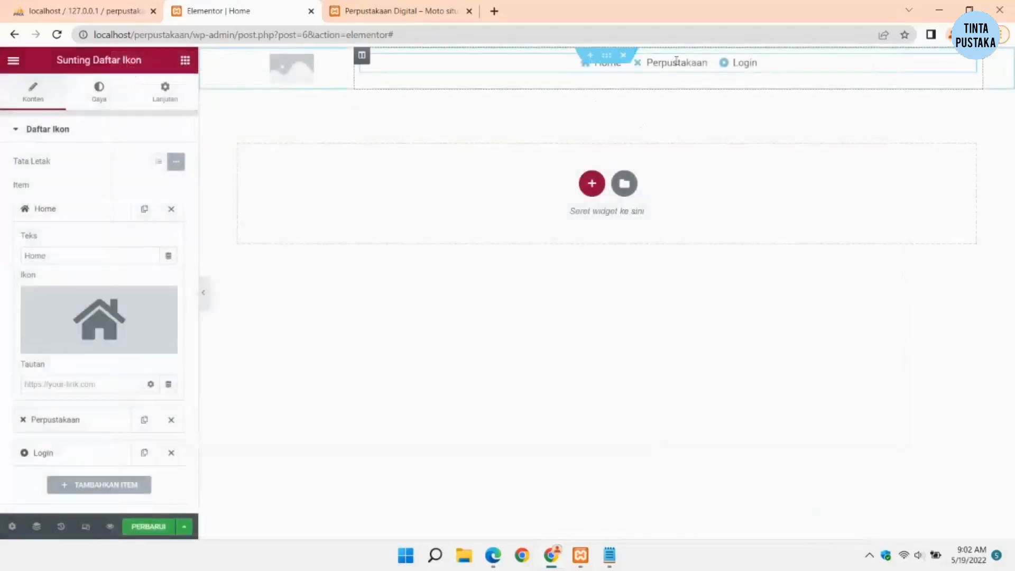
click(63, 221)
Step: Set the Perpustakaan item's icon to Book reader
click(73, 242)
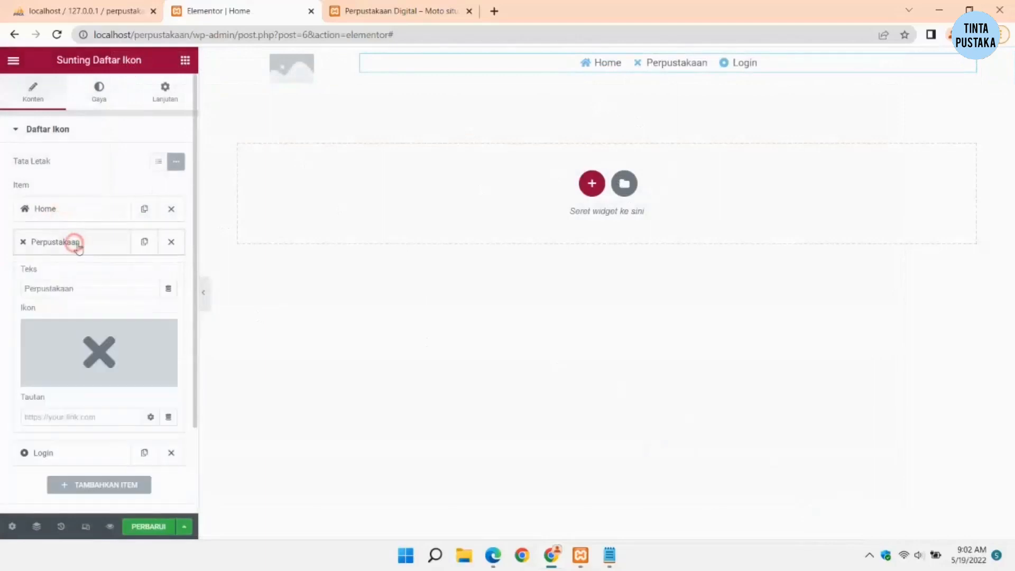
click(61, 373)
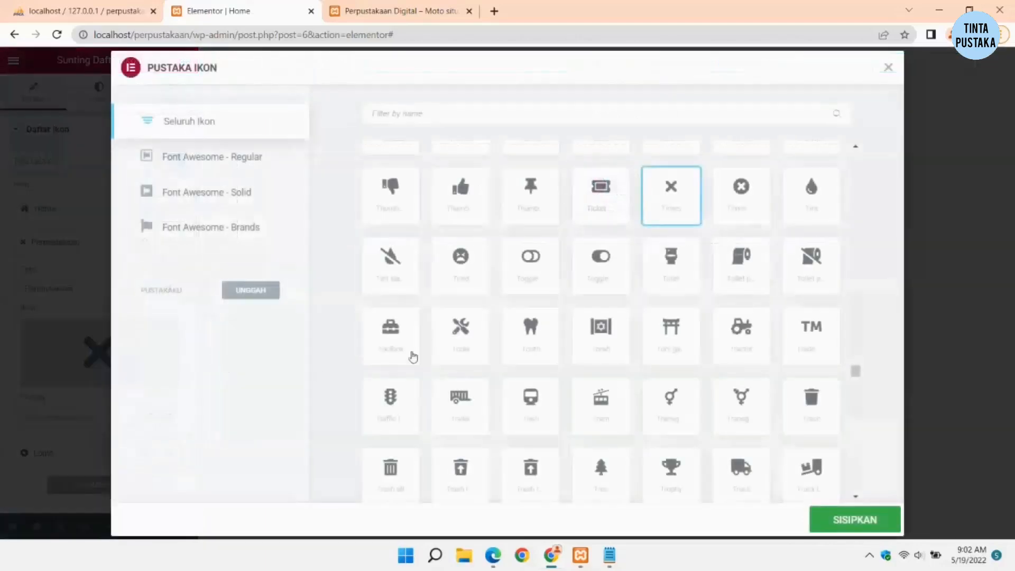
click(404, 115)
text(book)
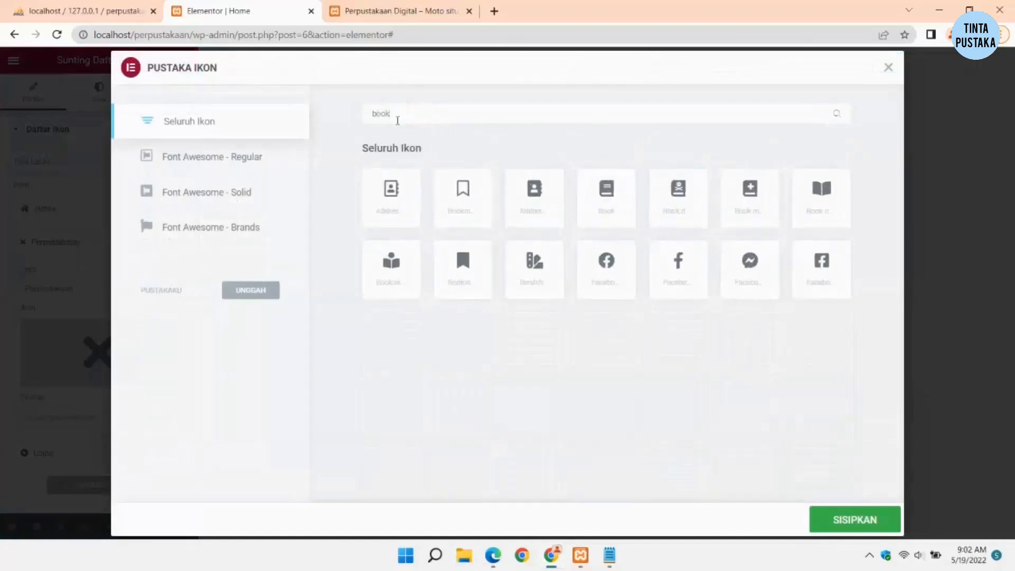
click(394, 276)
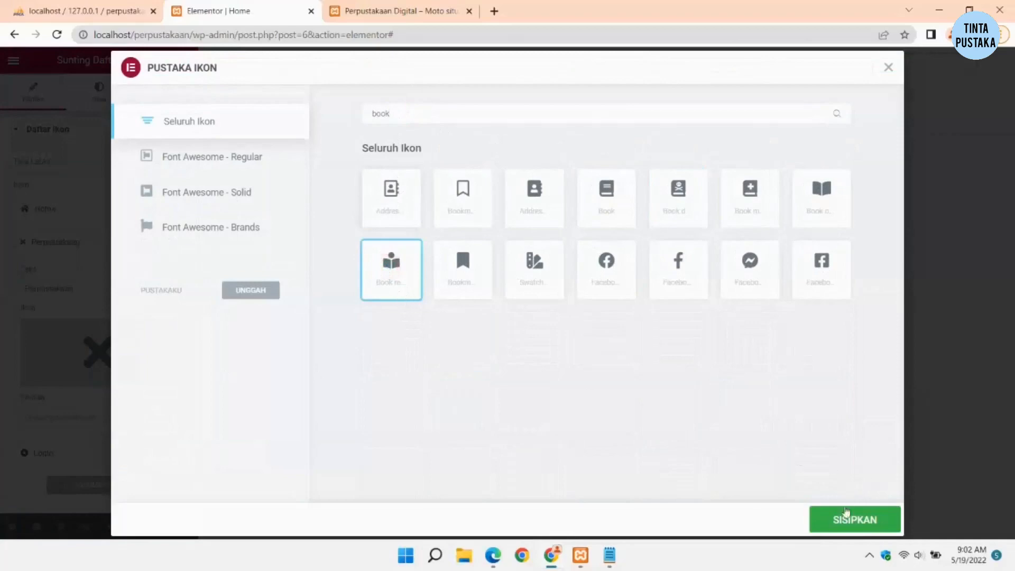
click(847, 512)
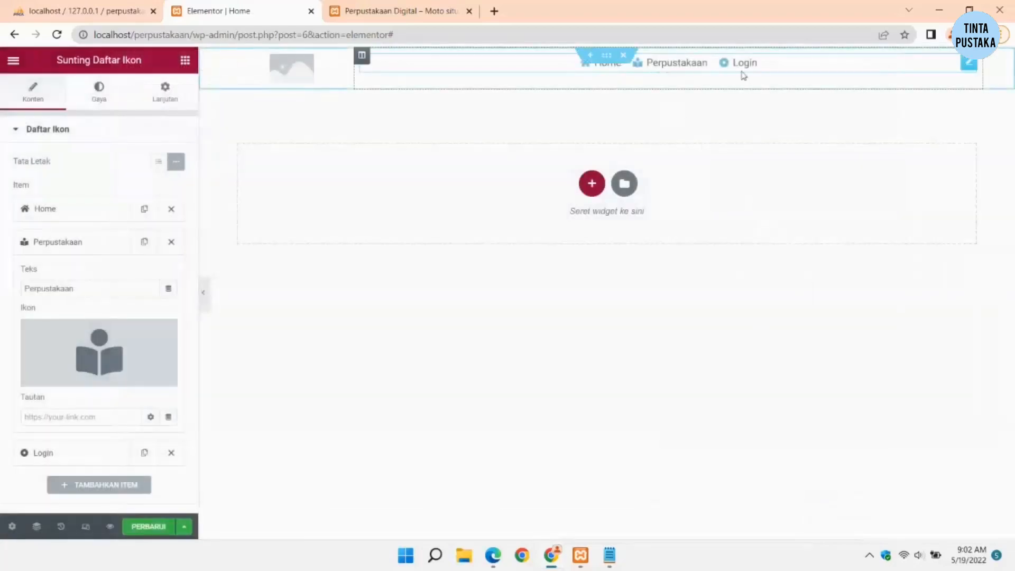
click(72, 247)
Step: Replace the Login item's icon with User lock
click(71, 277)
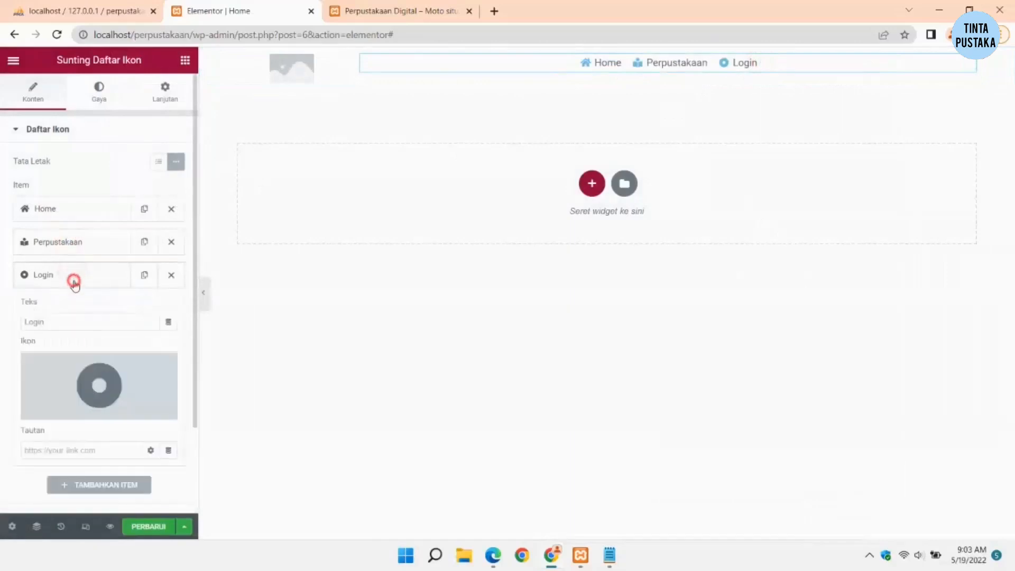
scroll(103, 375, down, 2)
mouse_move(90, 314)
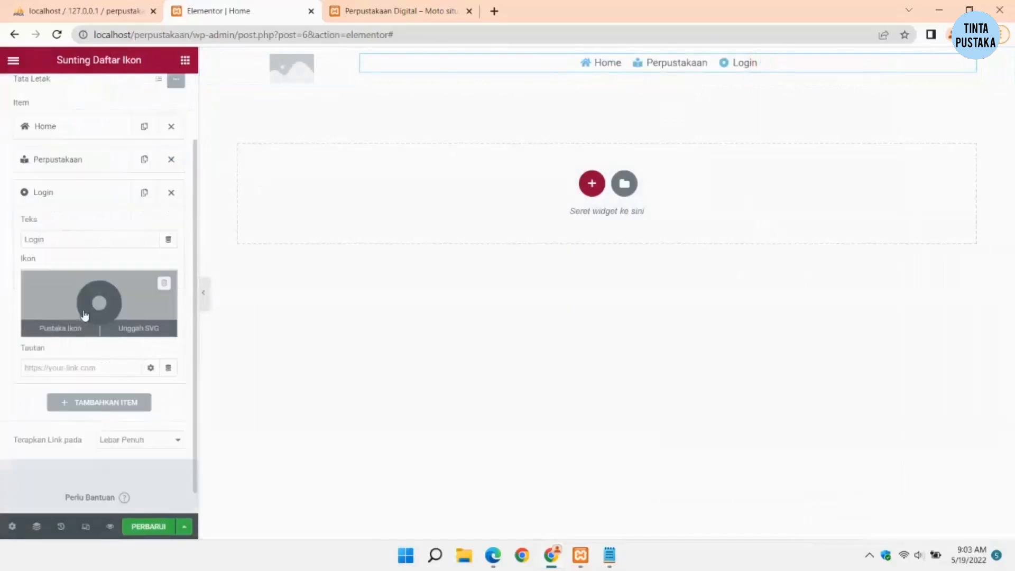
click(88, 312)
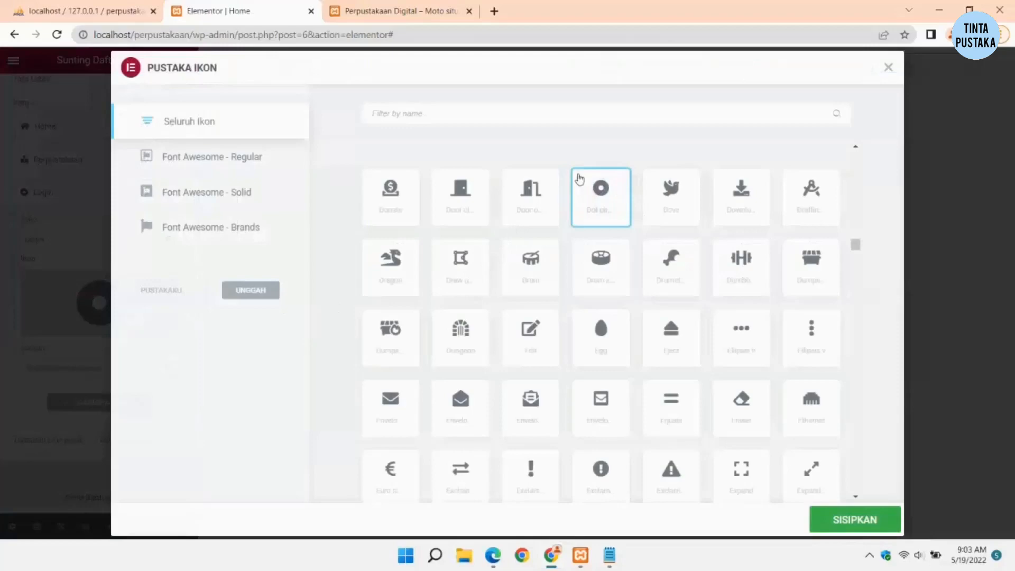
scroll(700, 235, down, 2)
scroll(700, 236, up, 5)
click(431, 116)
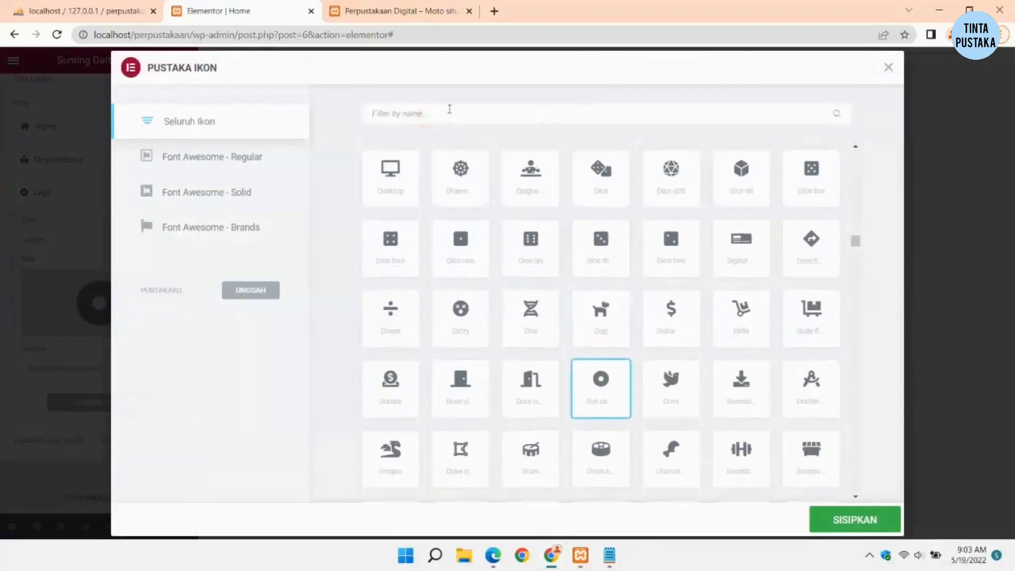
text(lo)
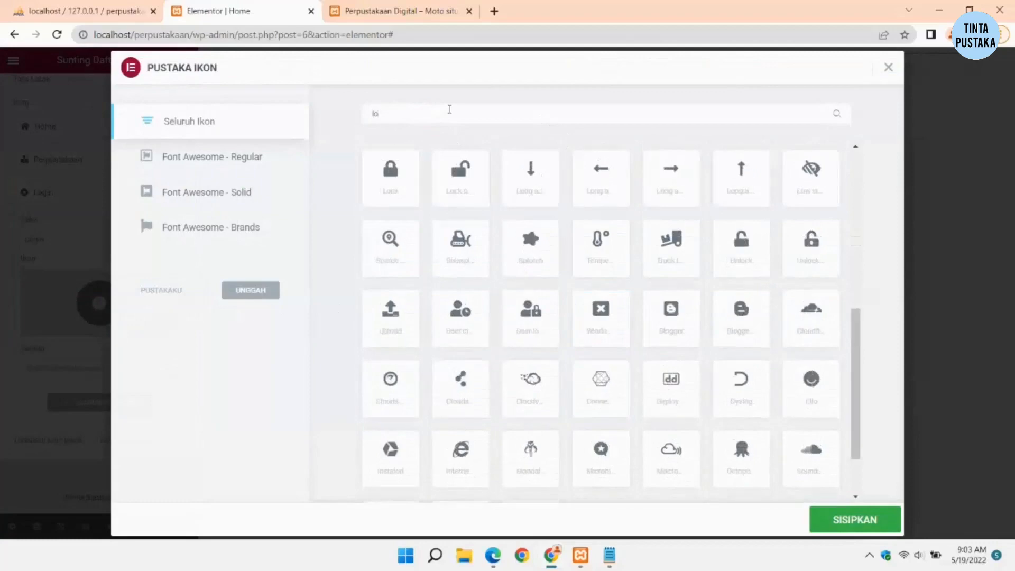
text(ck)
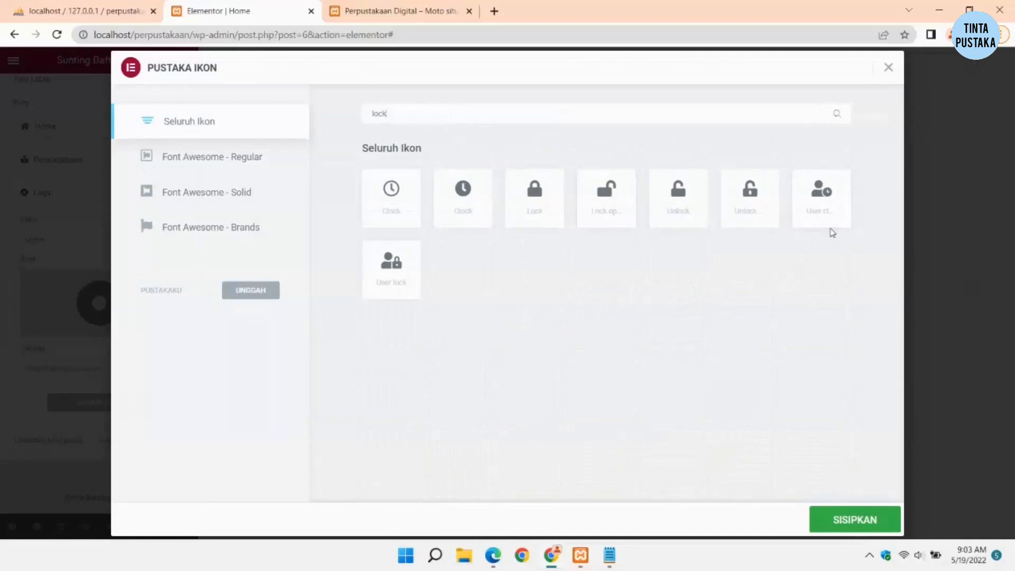
click(410, 288)
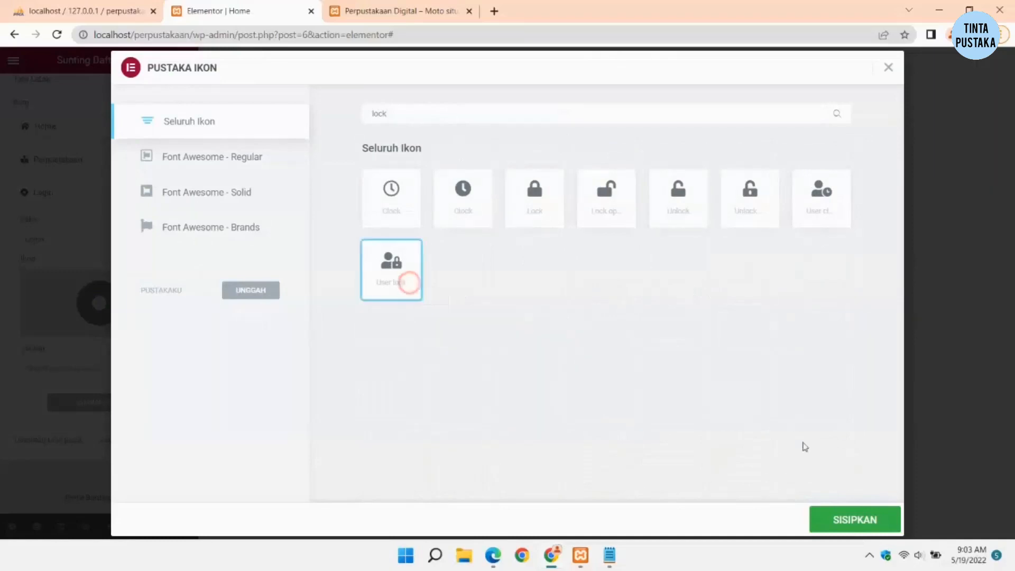
click(817, 524)
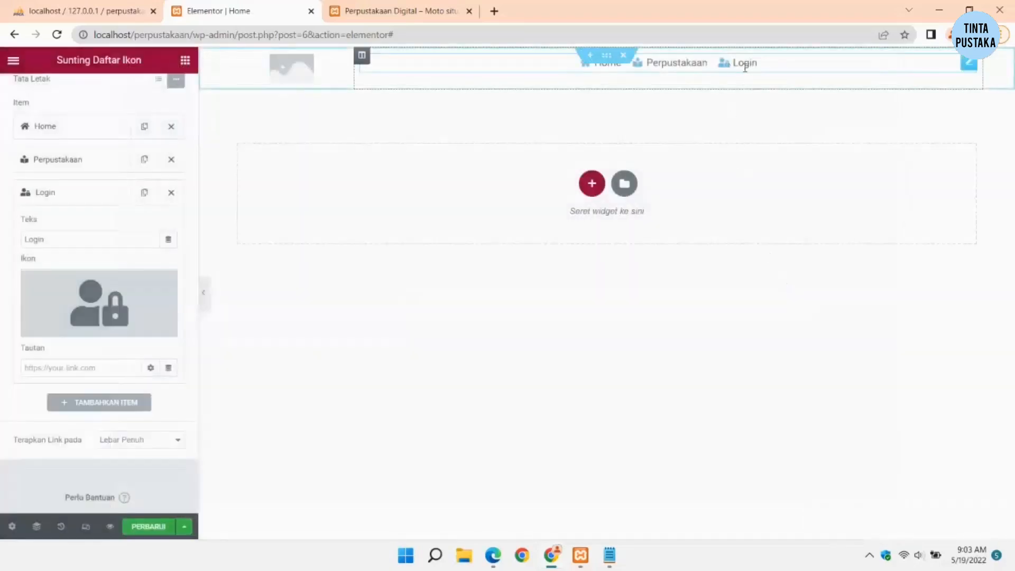
click(630, 360)
click(648, 68)
click(100, 90)
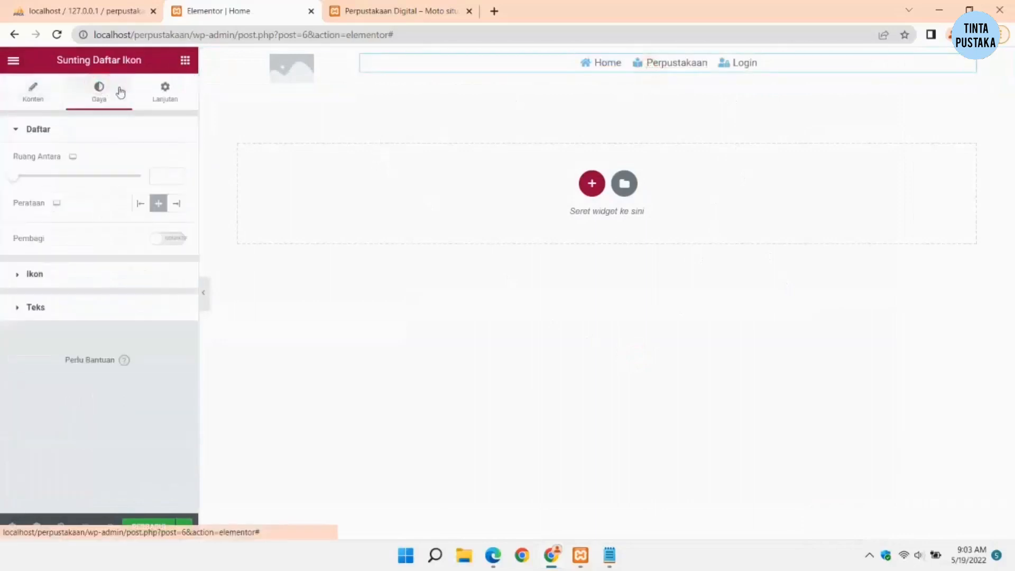
Step: Colour the icon list icons dark grey
click(57, 277)
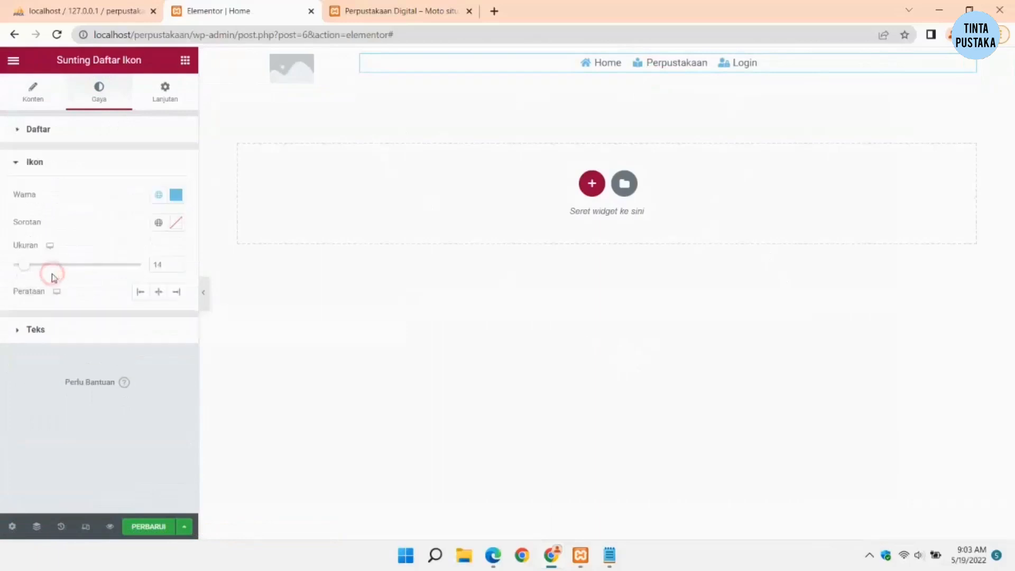
click(176, 195)
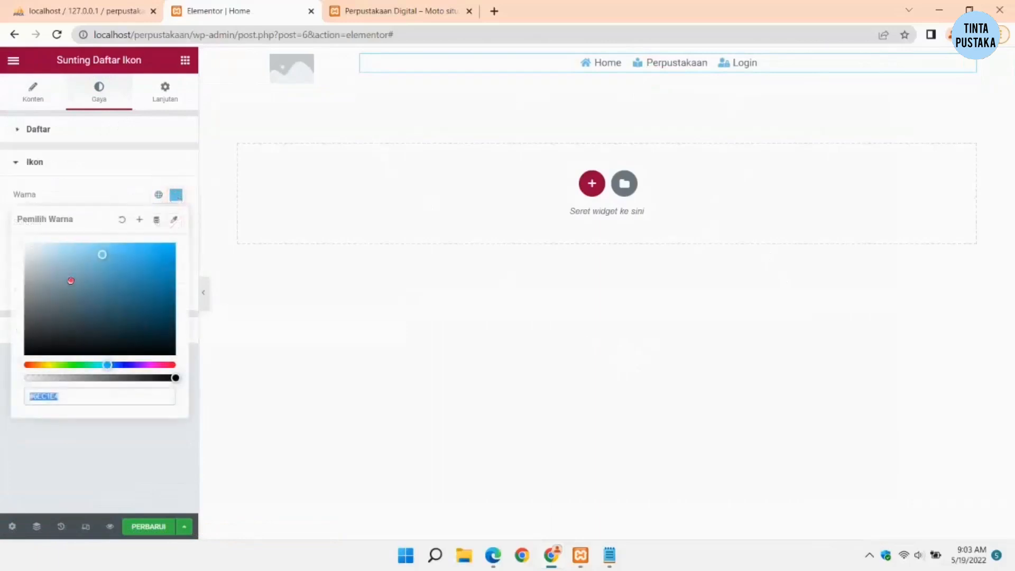
drag(68, 281, 30, 335)
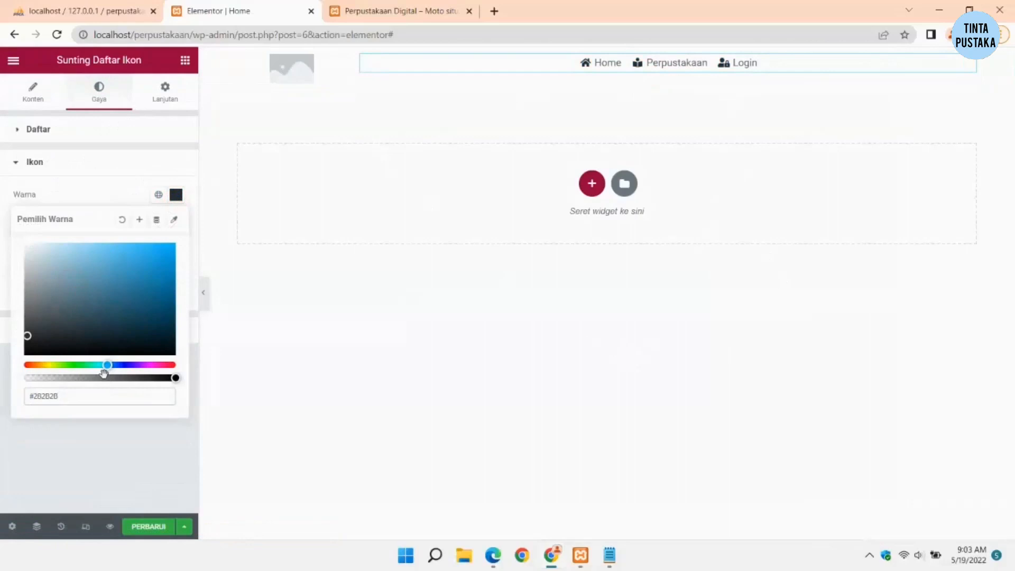
click(389, 270)
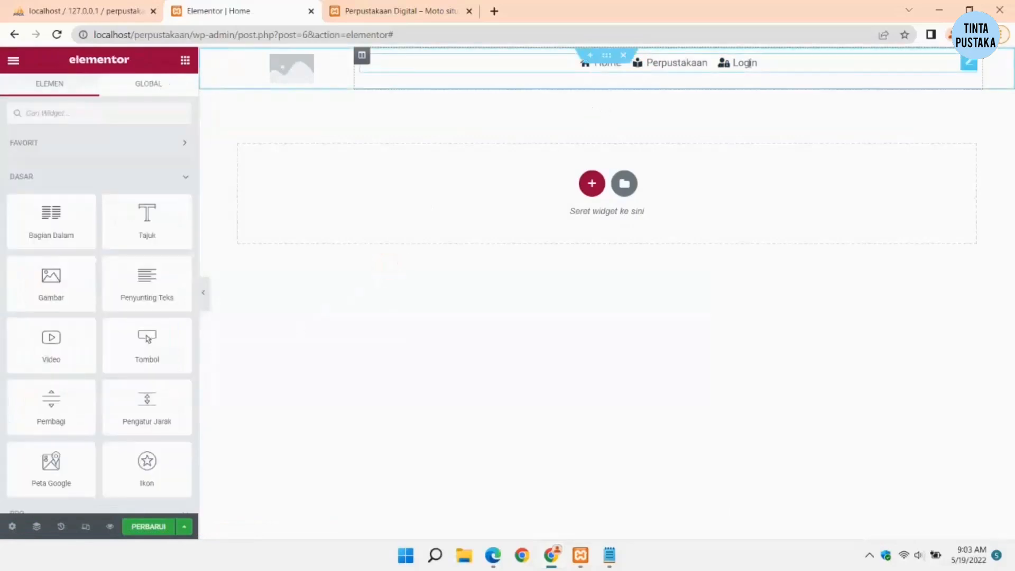
Step: Widen the spacing between menu items and turn on dividers
click(664, 62)
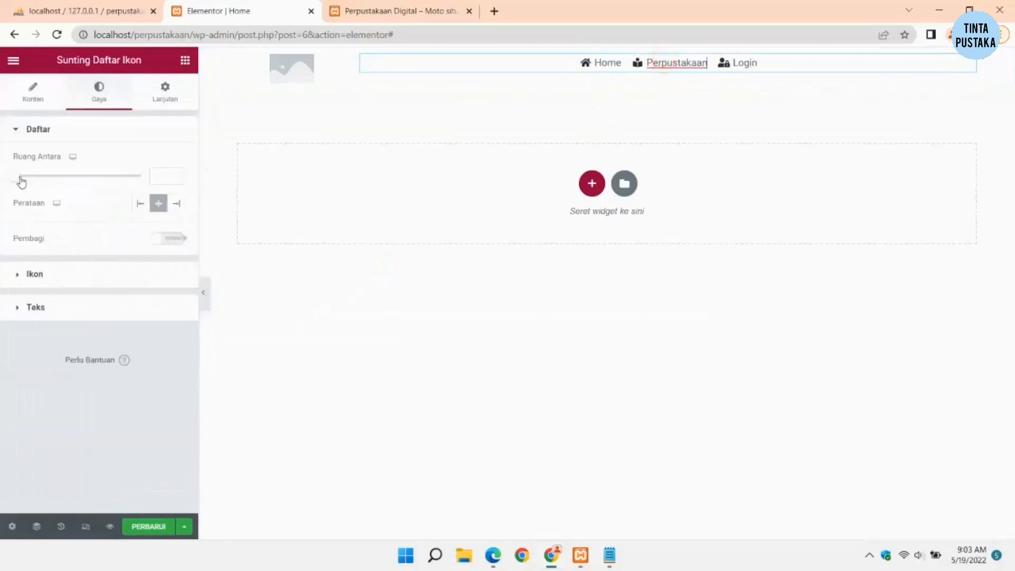
mouse_move(21, 182)
mouse_down()
mouse_move(31, 183)
mouse_move(9, 182)
mouse_up()
click(20, 176)
drag(16, 182, 57, 176)
click(181, 239)
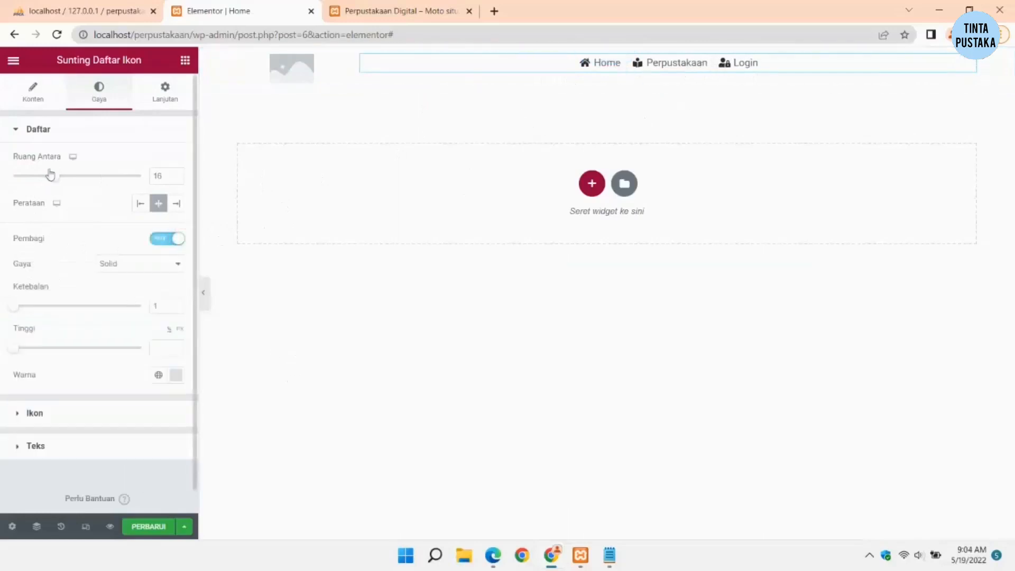
Step: Enlarge the icons from size 14 to 17
click(62, 132)
click(66, 167)
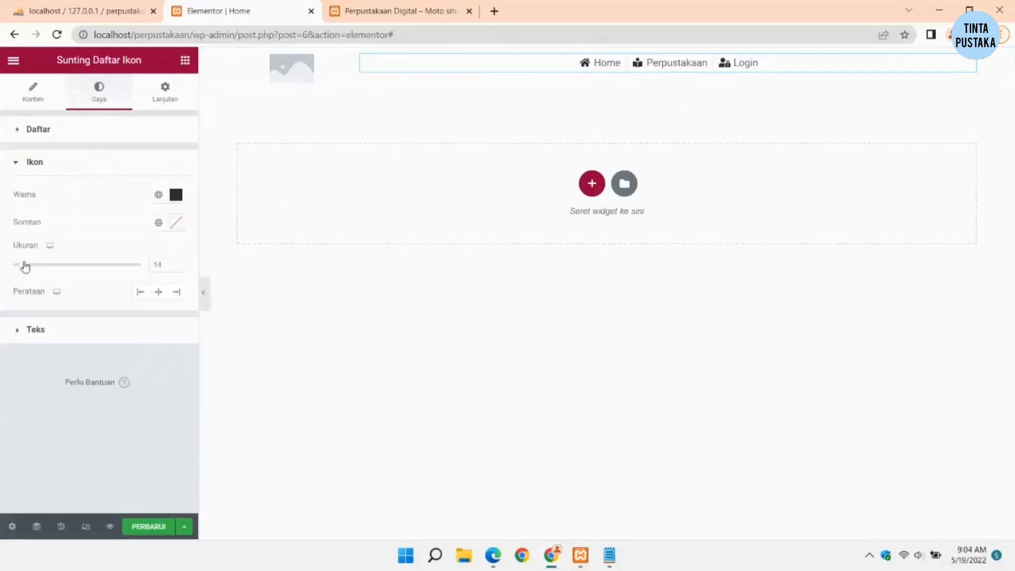
drag(27, 267, 31, 269)
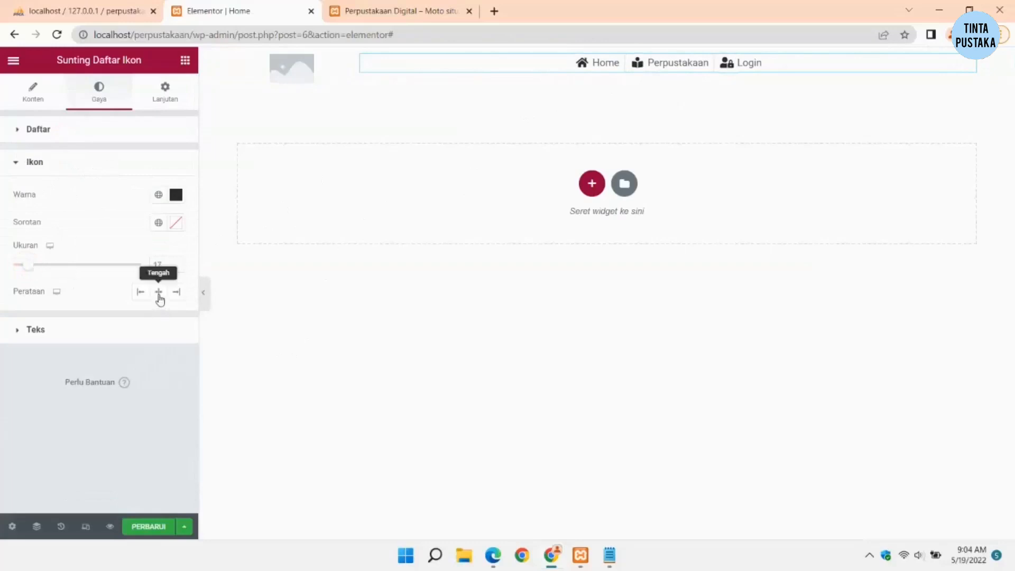
click(50, 173)
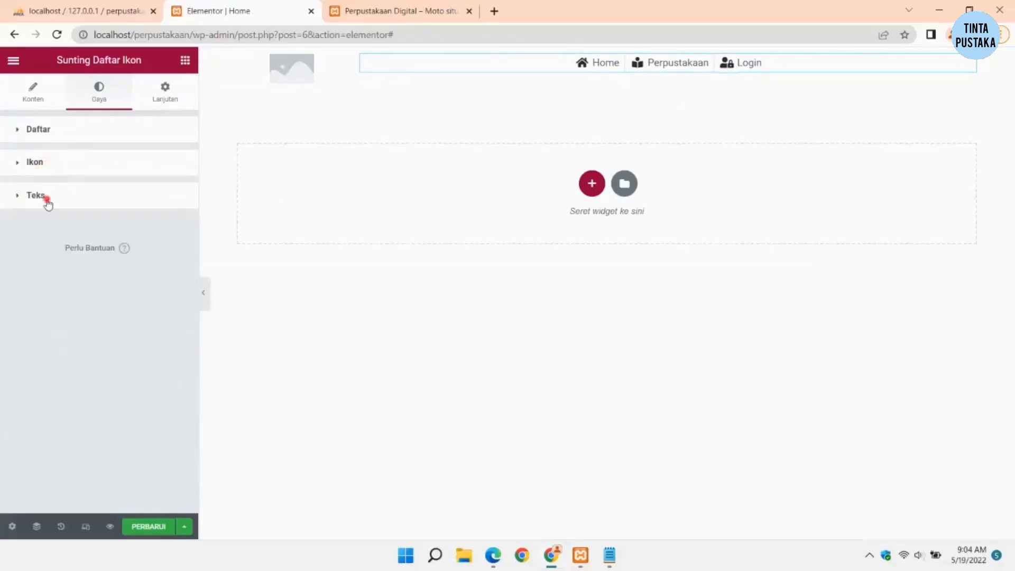
Step: Set the menu text font family to Varela Round
click(45, 198)
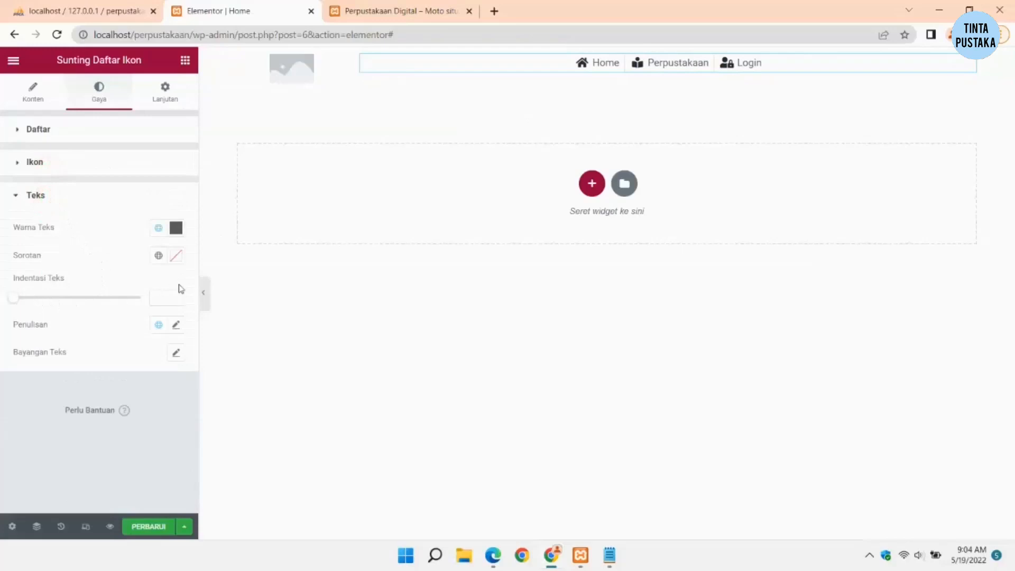
click(176, 325)
click(125, 386)
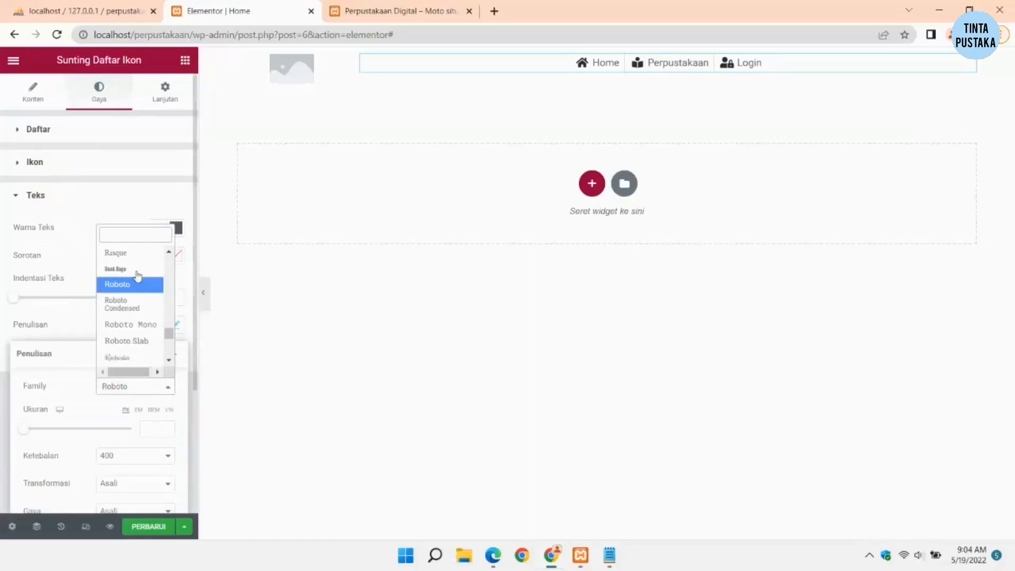
text(vare)
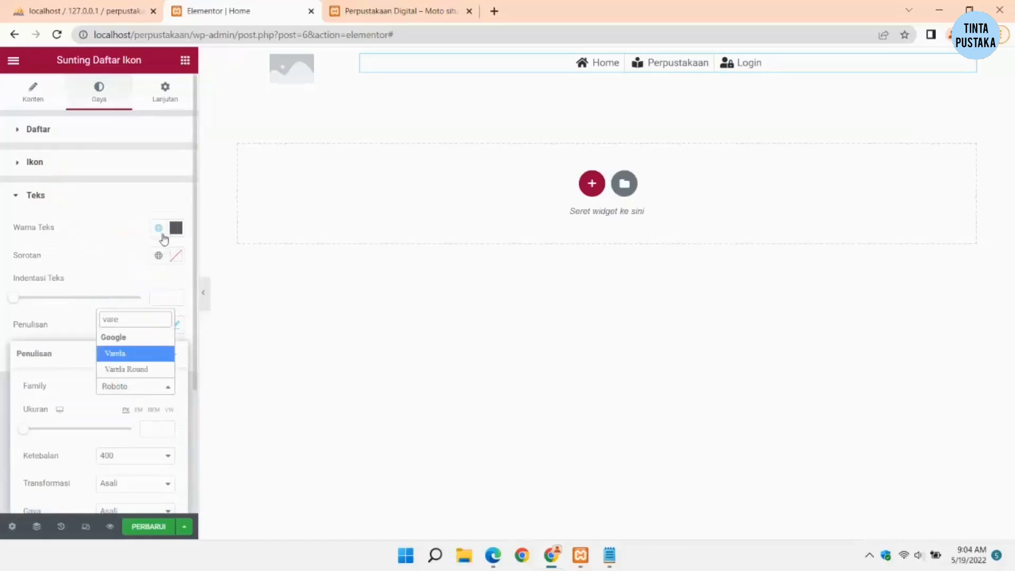
click(146, 369)
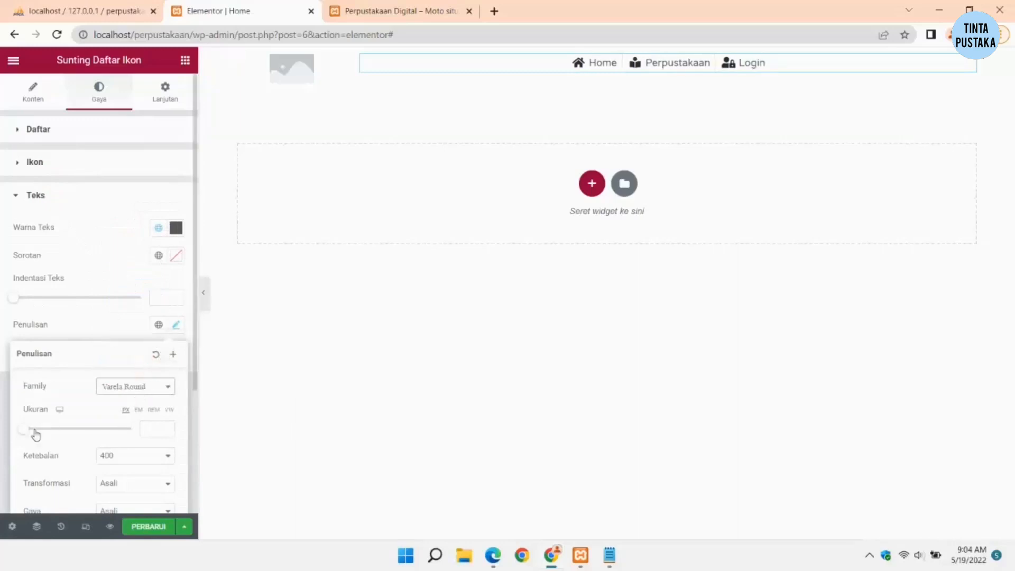
Step: Set the menu text size to 19 and weight to 500
scroll(125, 408, down, 2)
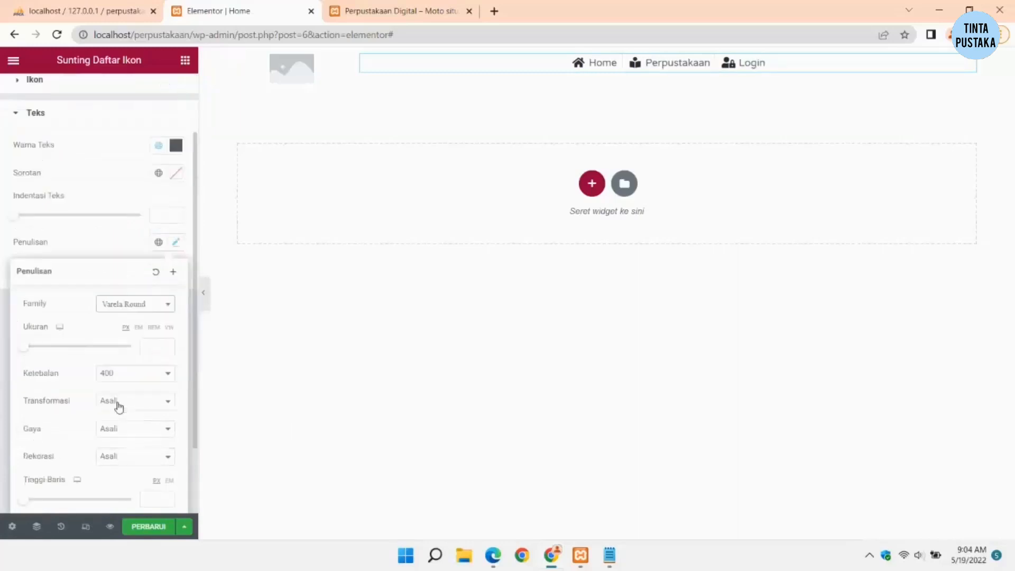
drag(25, 345, 37, 350)
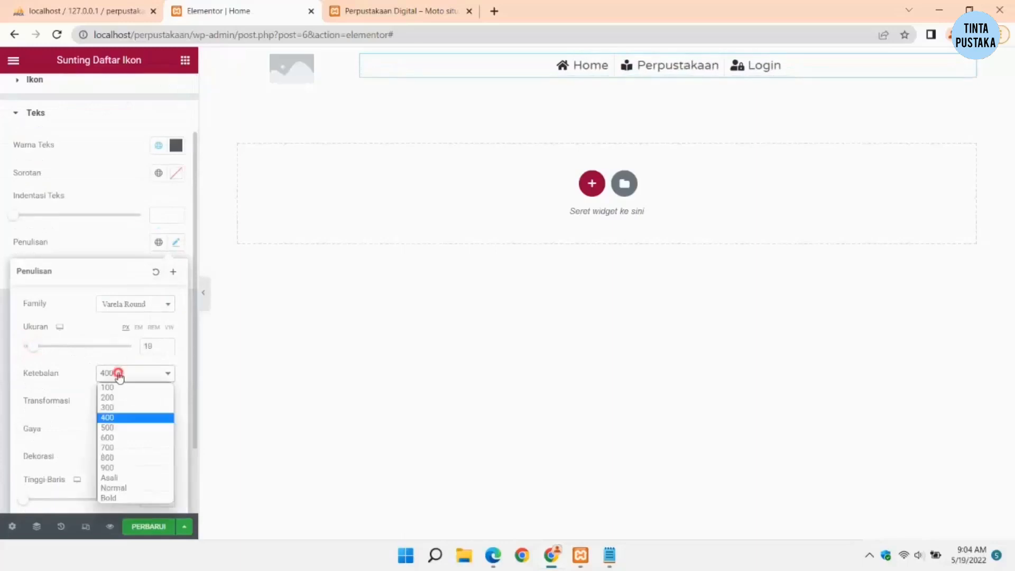
click(116, 427)
click(135, 377)
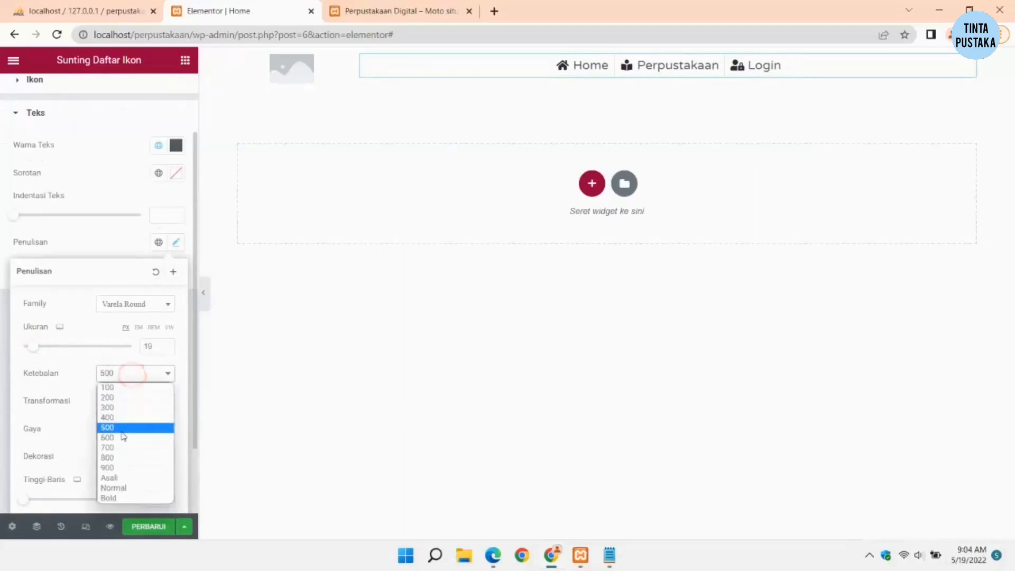
click(123, 438)
click(121, 370)
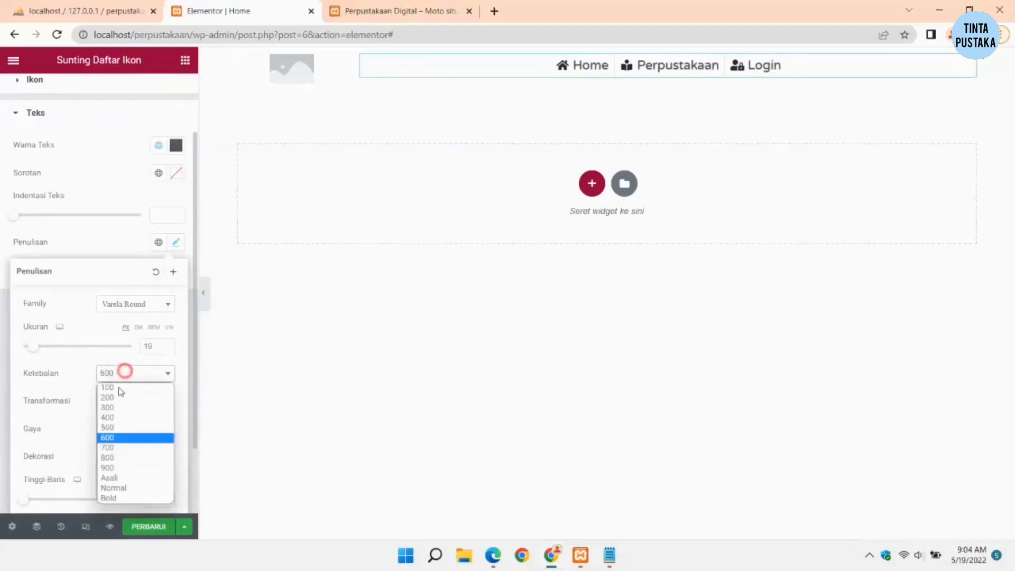
click(113, 427)
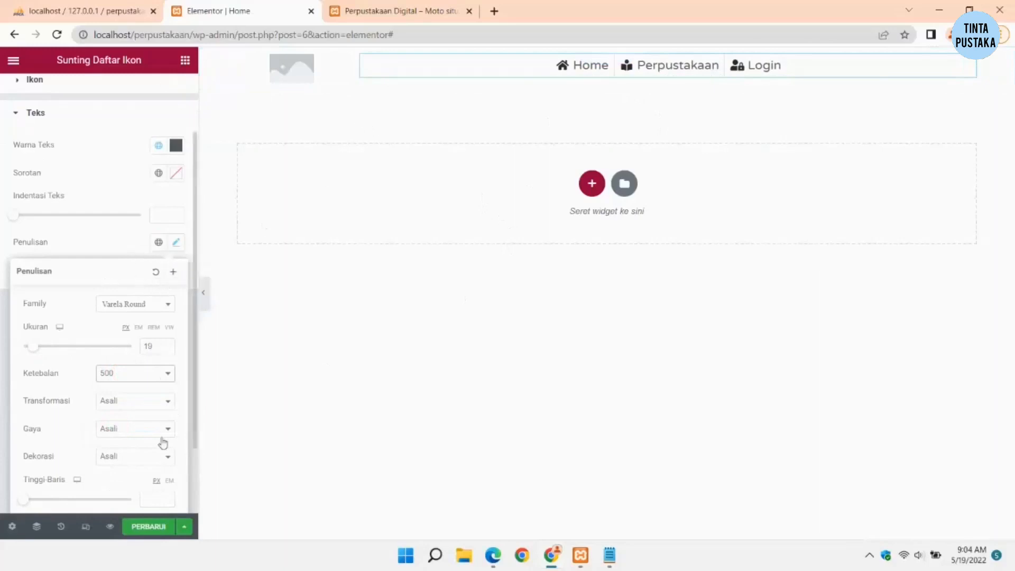
click(491, 114)
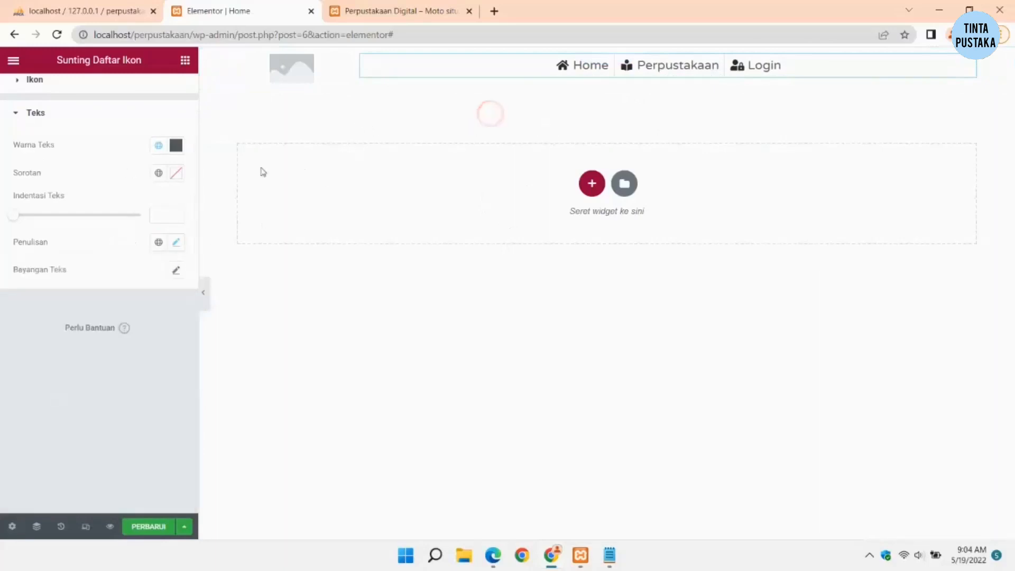
scroll(113, 166, up, 2)
click(30, 94)
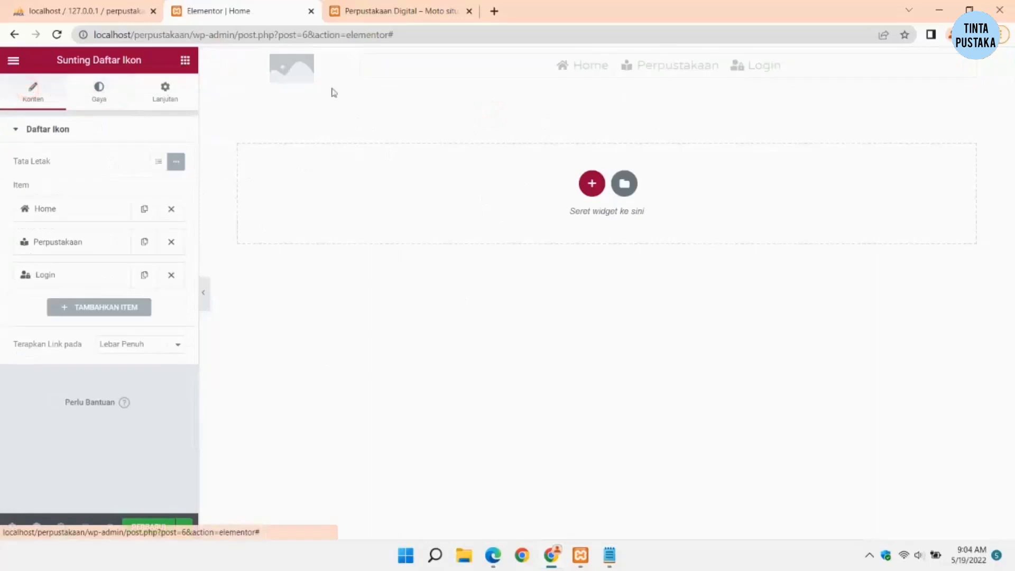